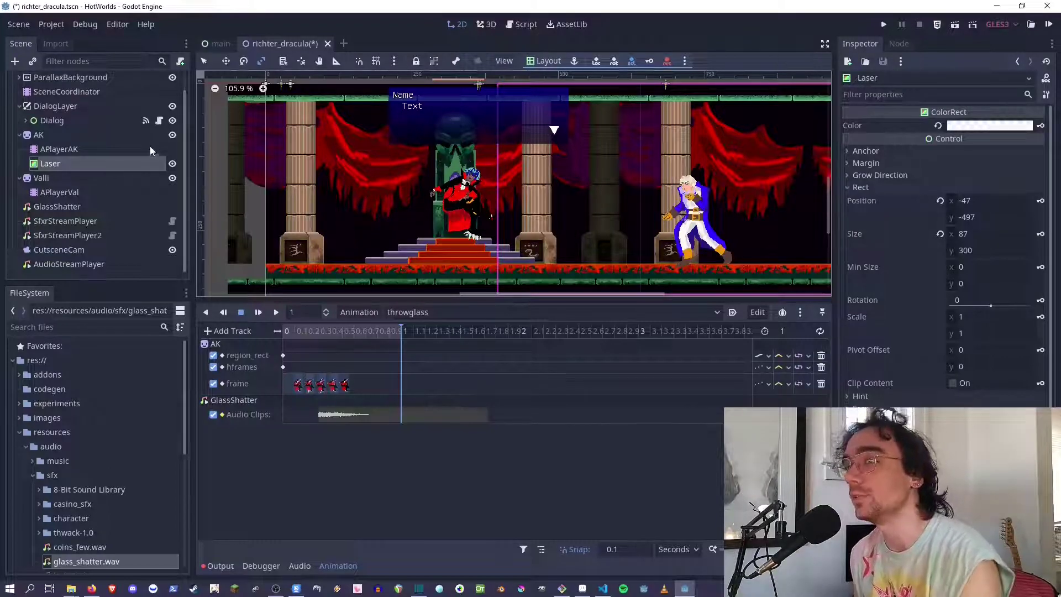
- Browse the track type list, then collapse the AK and Valli nodes and select SceneCoordinator
click(217, 331)
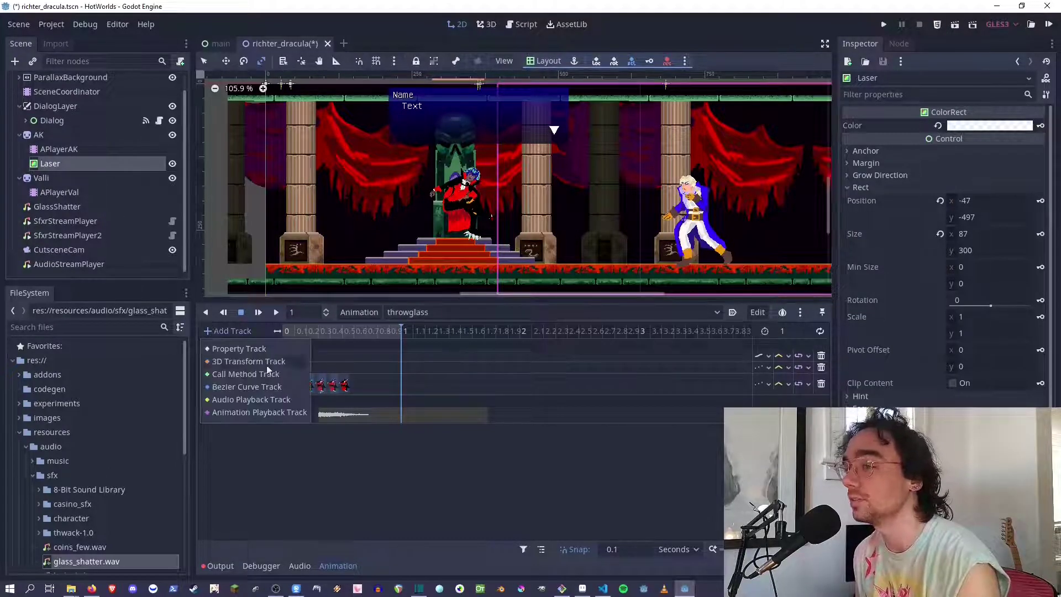
click(324, 297)
click(19, 135)
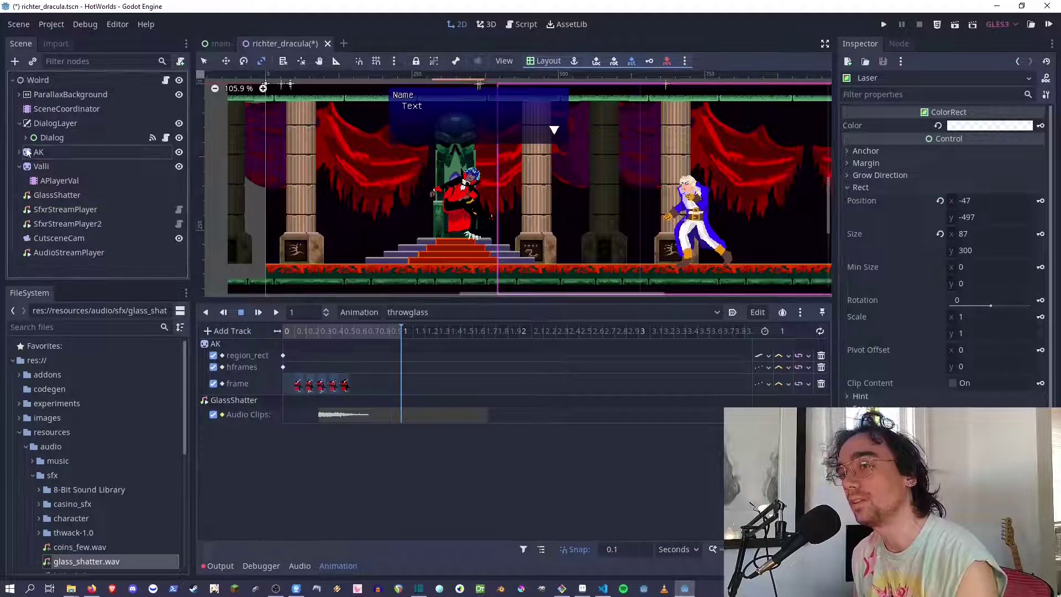
click(26, 167)
click(19, 167)
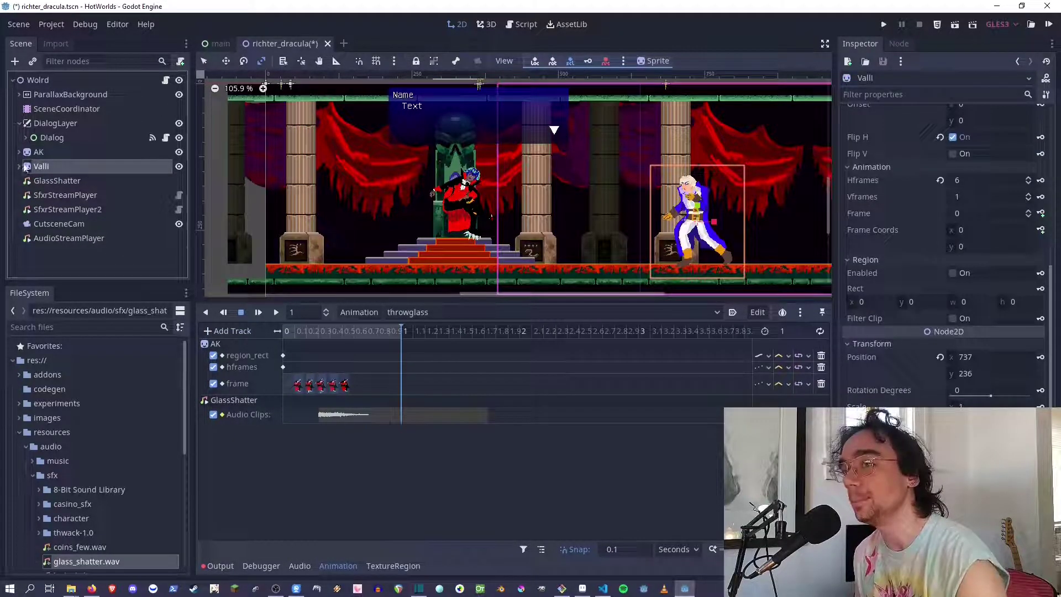
click(43, 110)
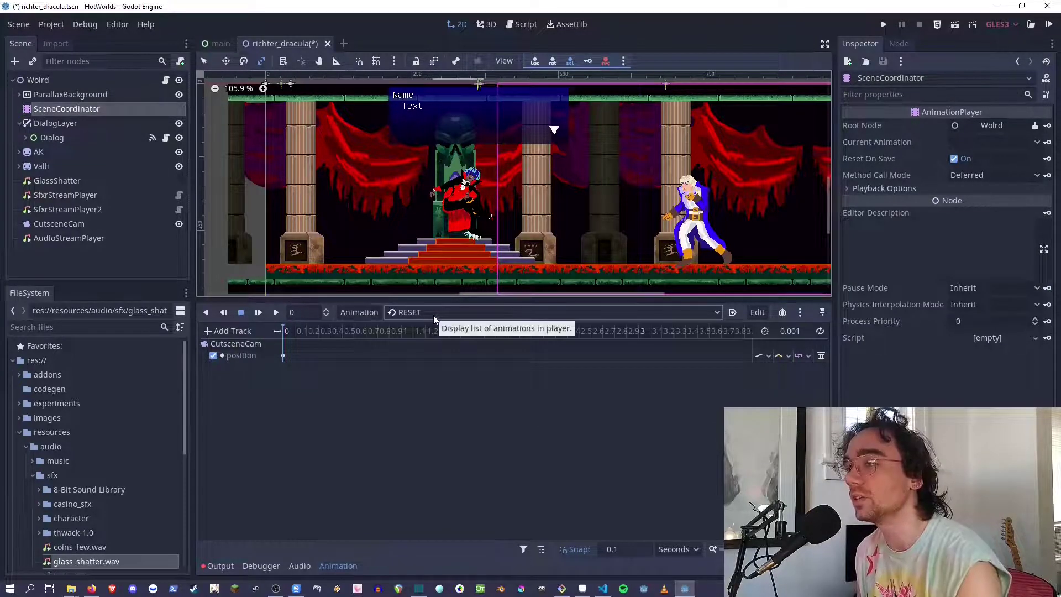
- Switch the Animation panel to the start animation and enlarge the timeline area
scroll(444, 120, down, 3)
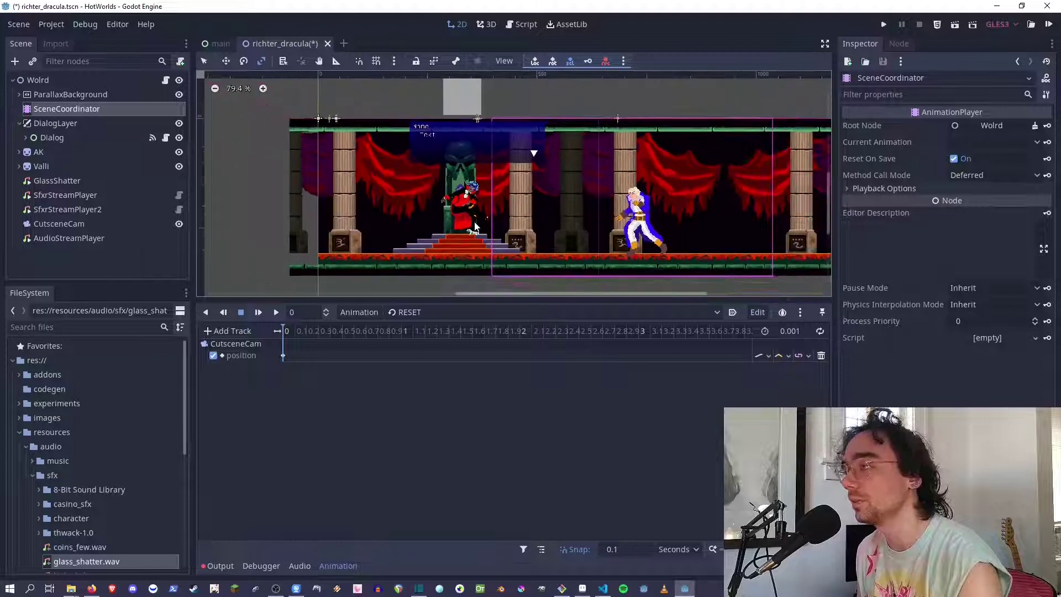
click(430, 311)
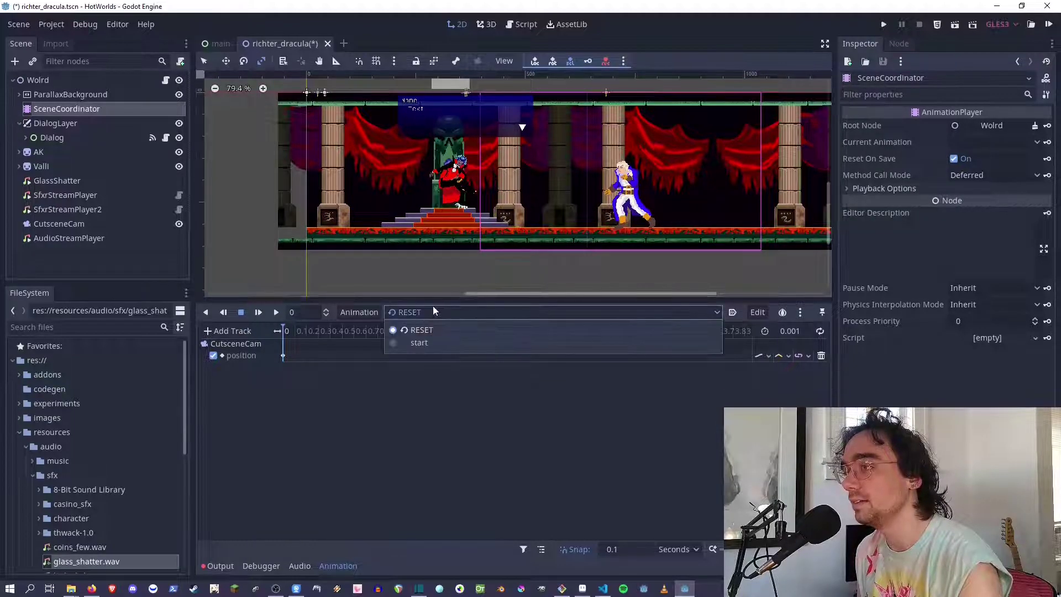
click(428, 344)
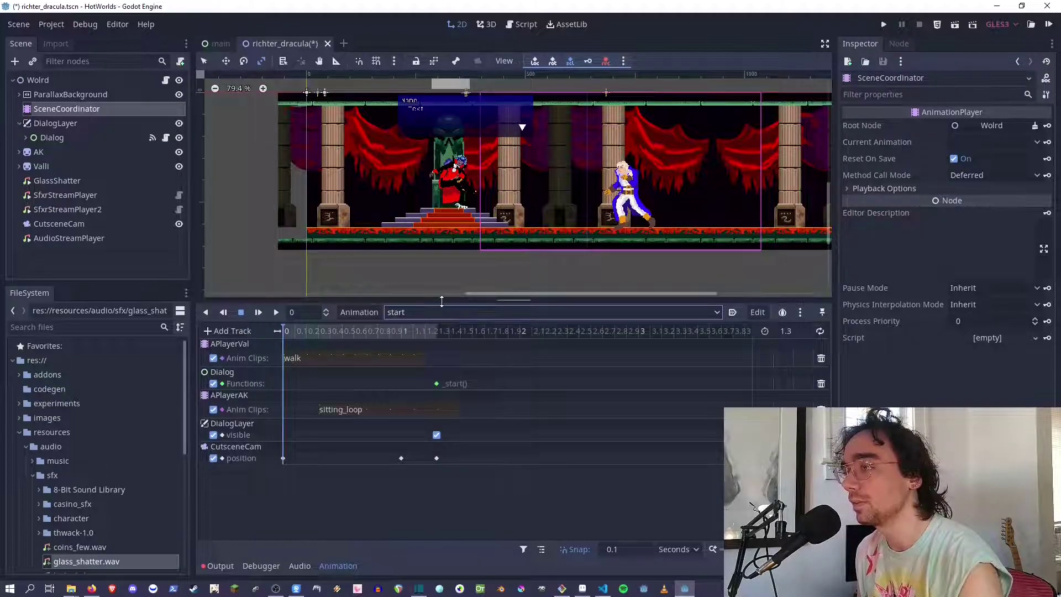
drag(444, 301, 445, 317)
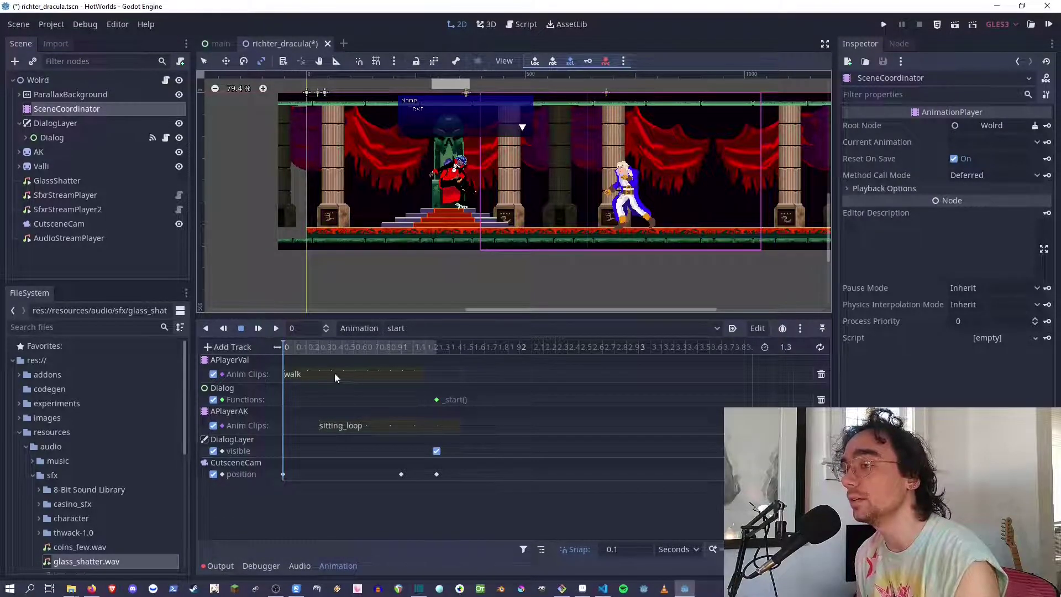
- Delete the APlayerVal walk and APlayerAK sitting_loop clip tracks, then preview and rewind start
click(822, 374)
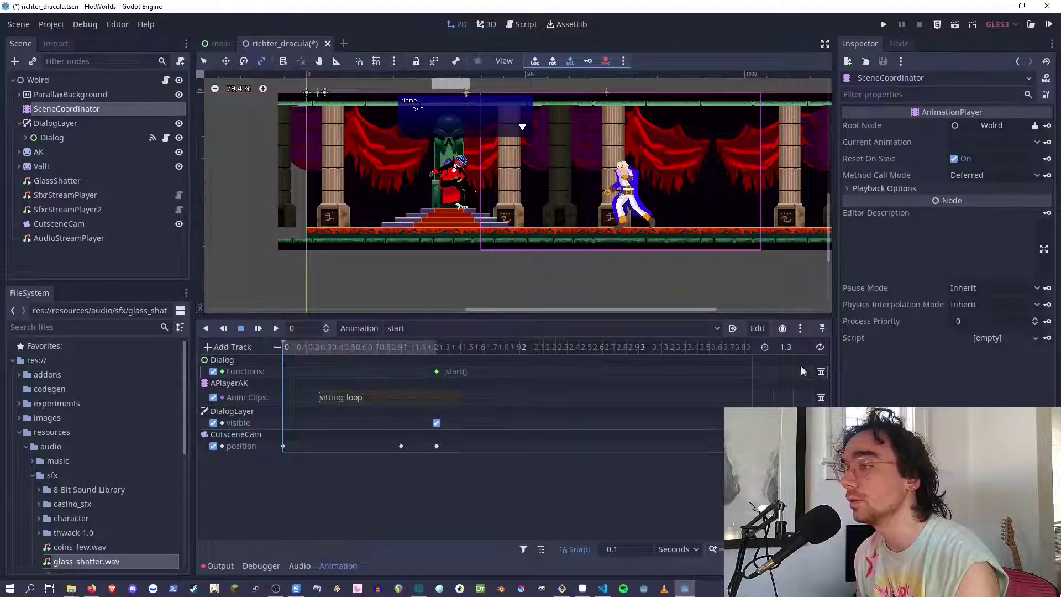
click(821, 399)
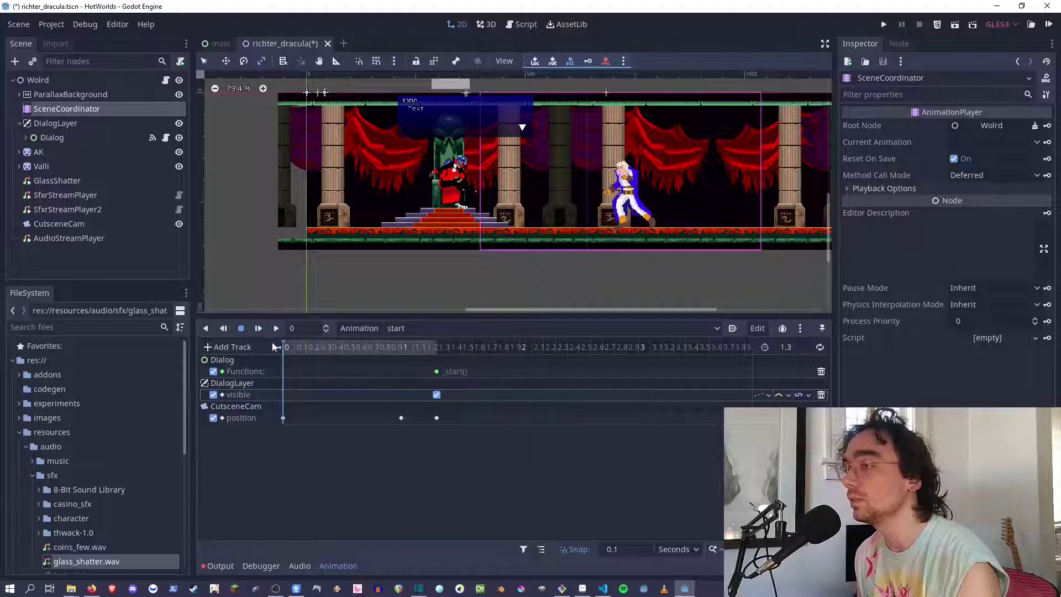
click(258, 328)
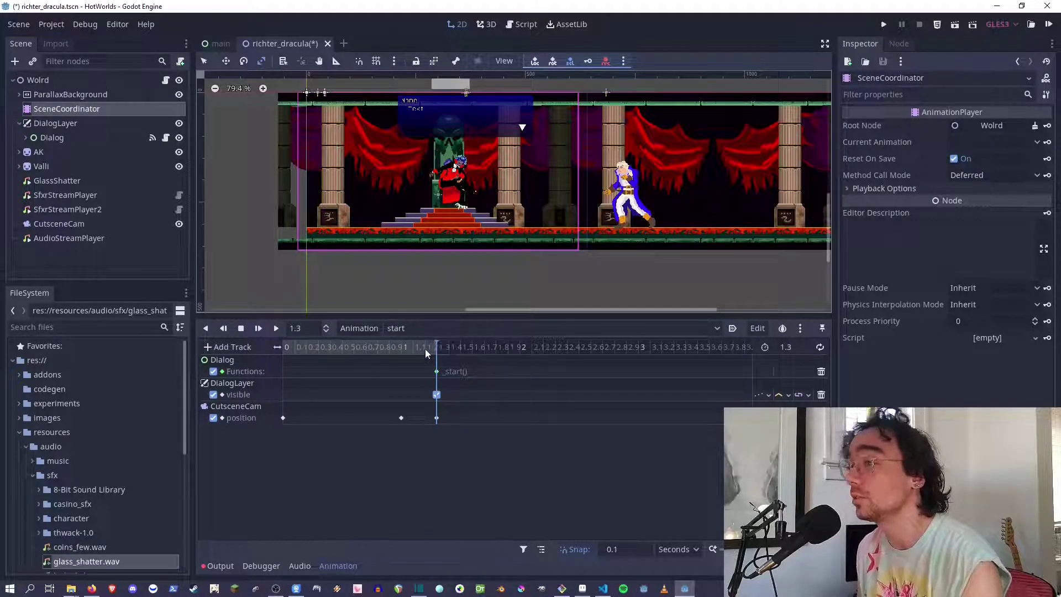
key(a)
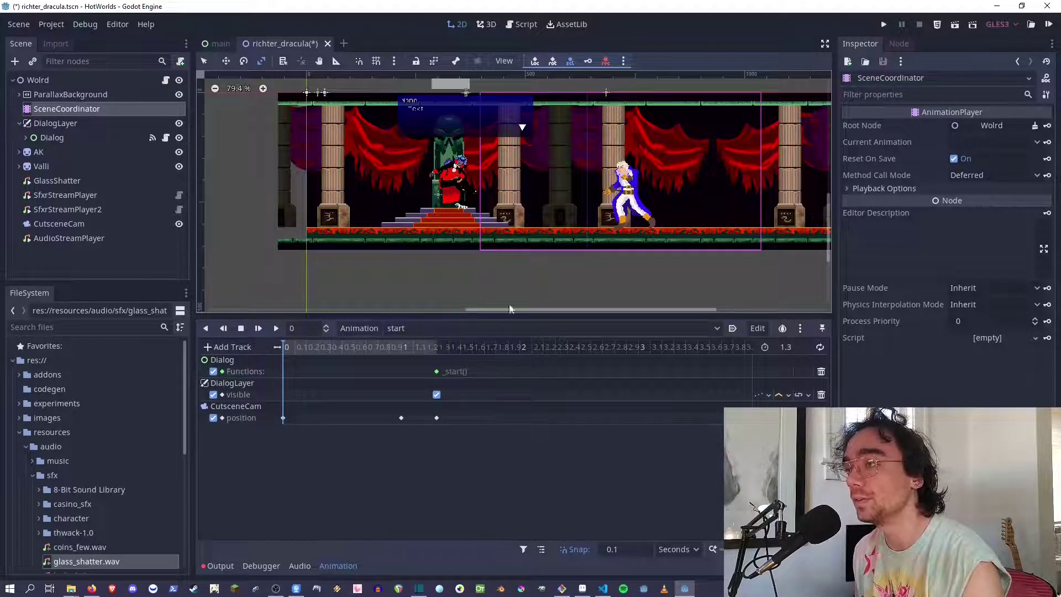
- Save and test-run richter_dracula with Play Scene, then close the HotWorlds (DEBUG) window
click(954, 26)
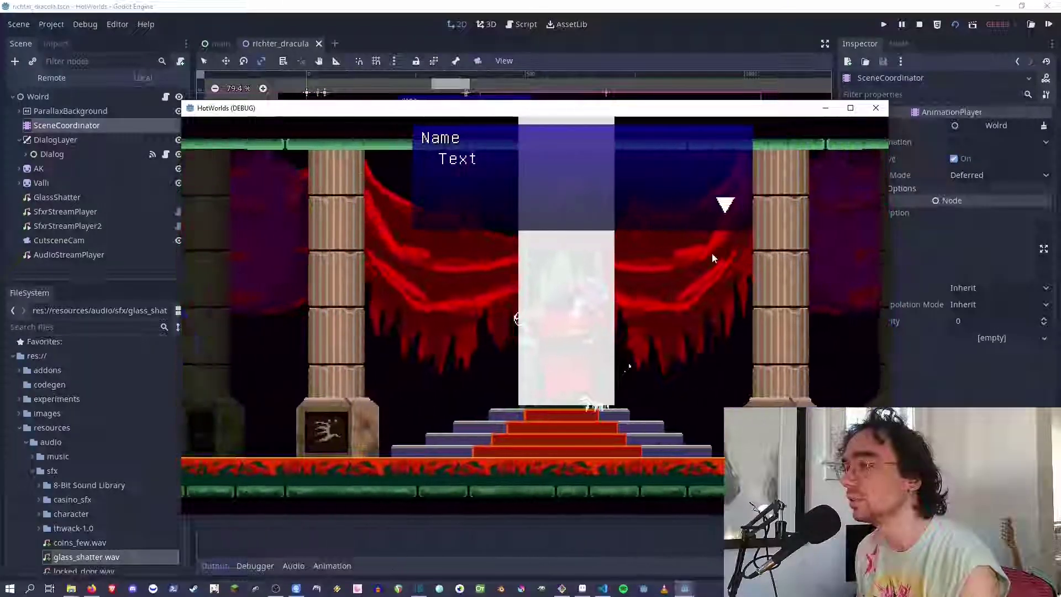
click(876, 108)
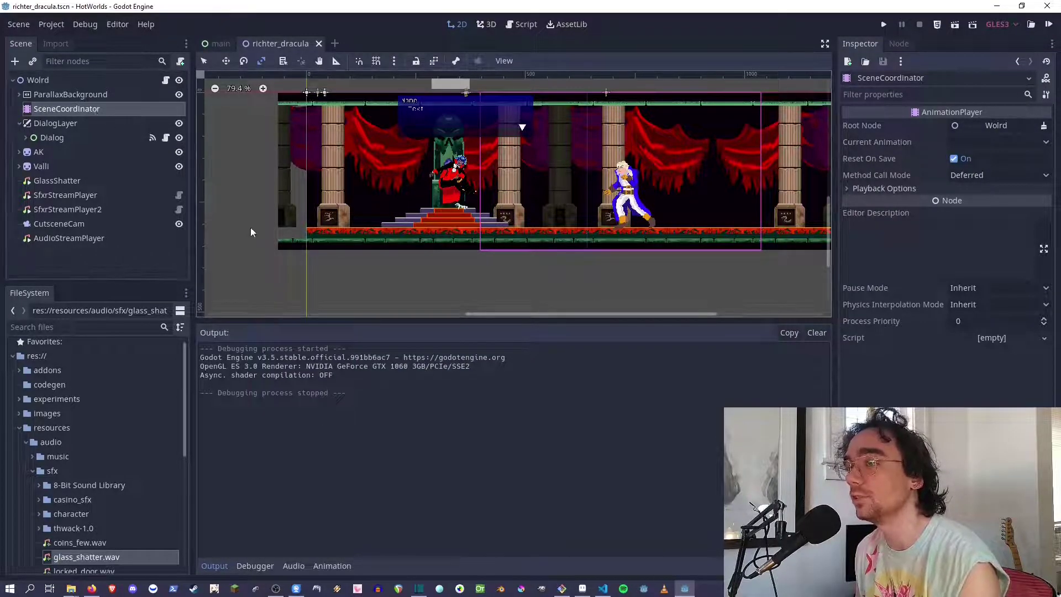
- Add an animation playback track for APlayerAK to the start animation
click(331, 566)
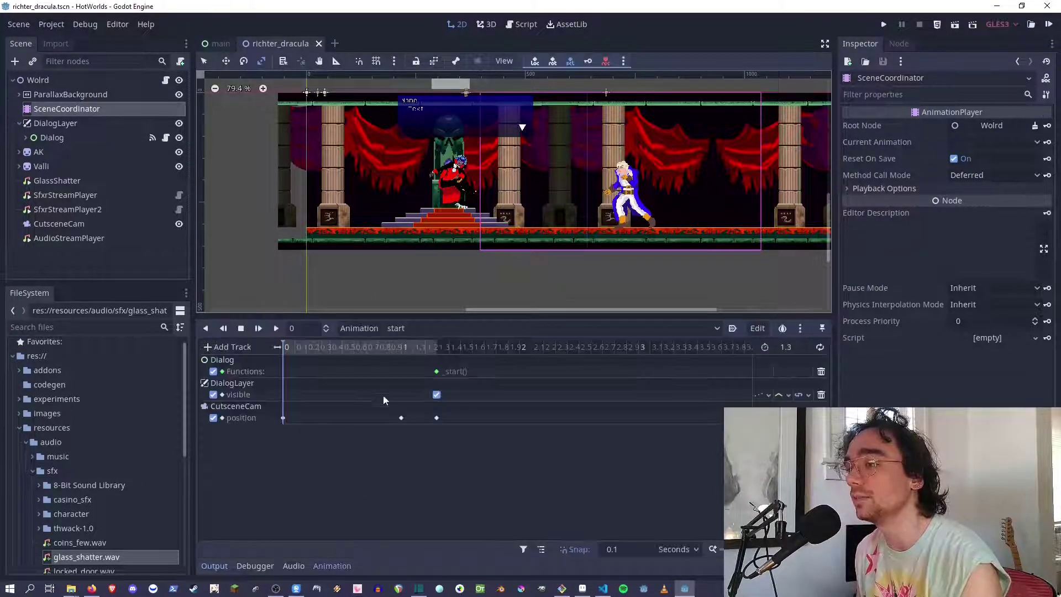
click(349, 329)
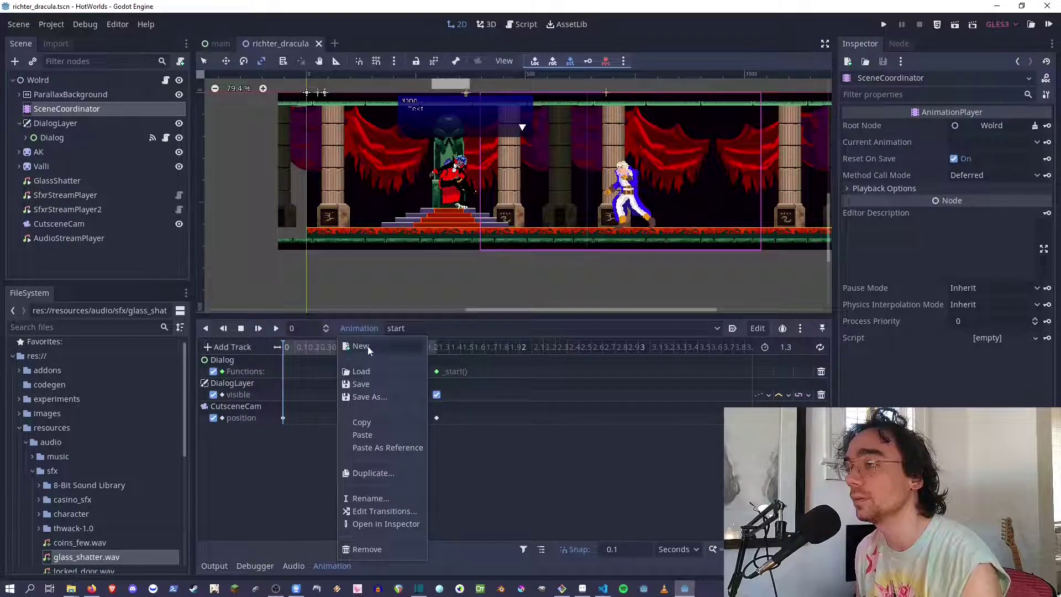
click(226, 358)
click(221, 348)
click(239, 431)
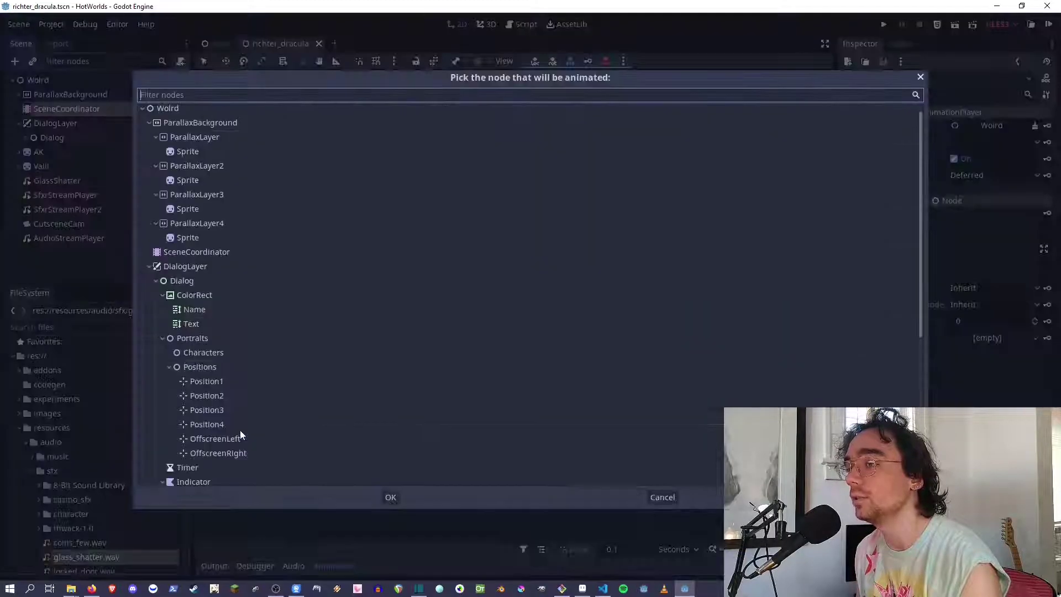
scroll(198, 210, down, 5)
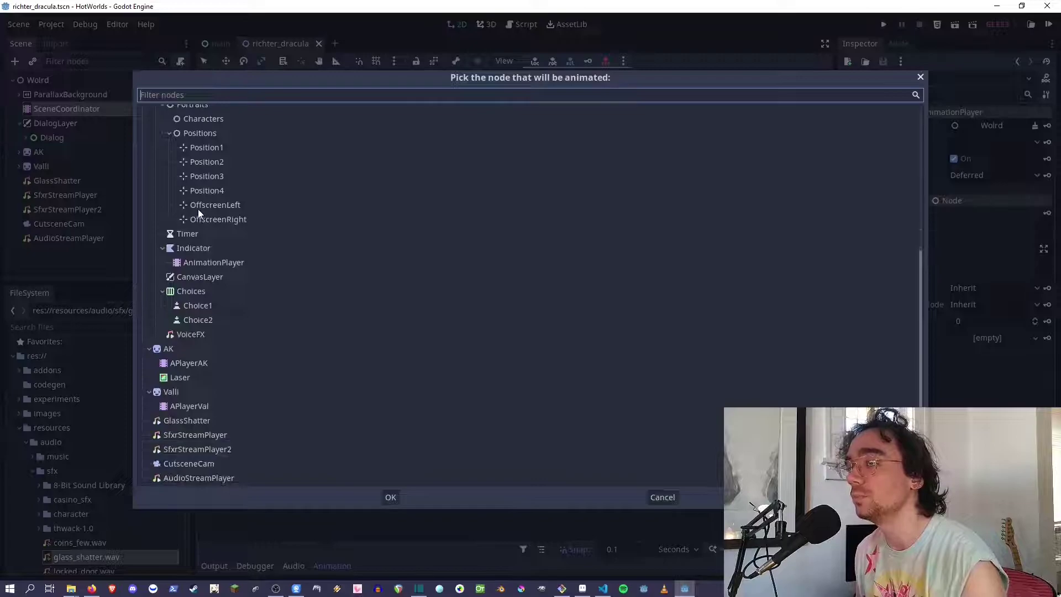
scroll(198, 210, down, 1)
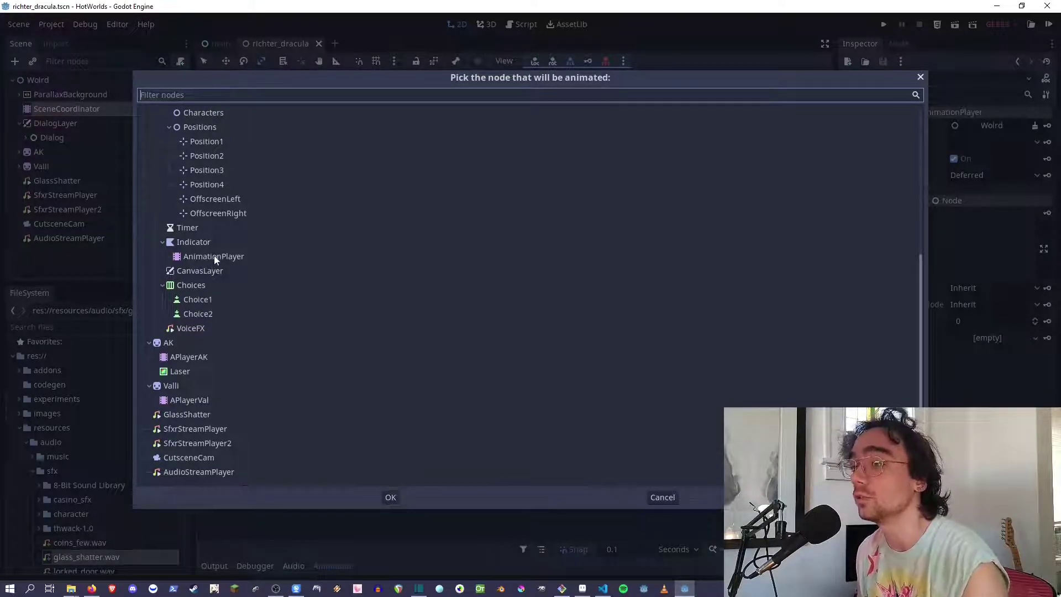
click(176, 357)
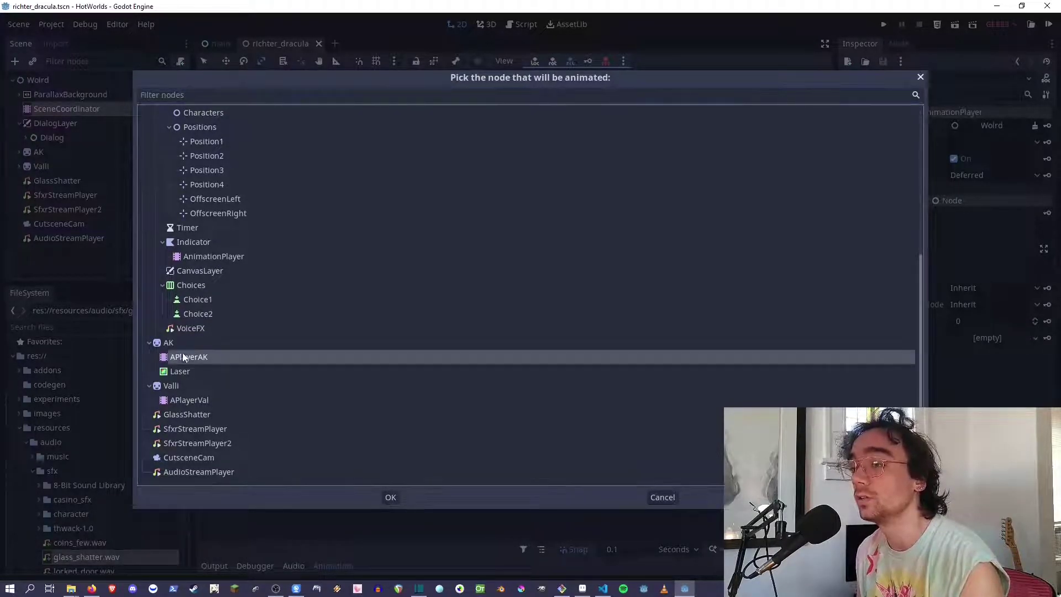
click(392, 496)
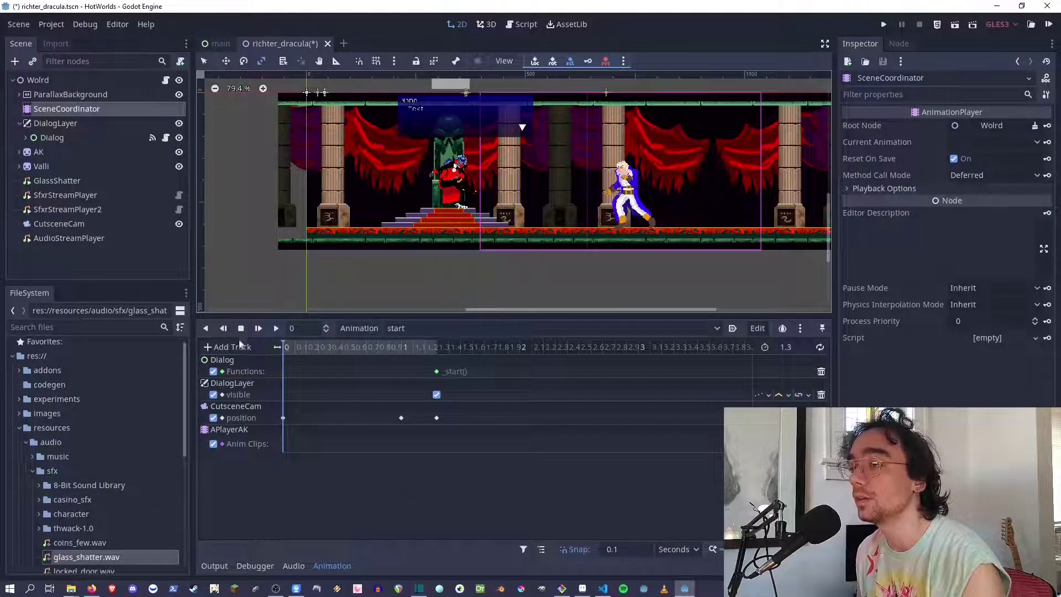
- Add a second animation playback track, this one for APlayerVal
click(223, 346)
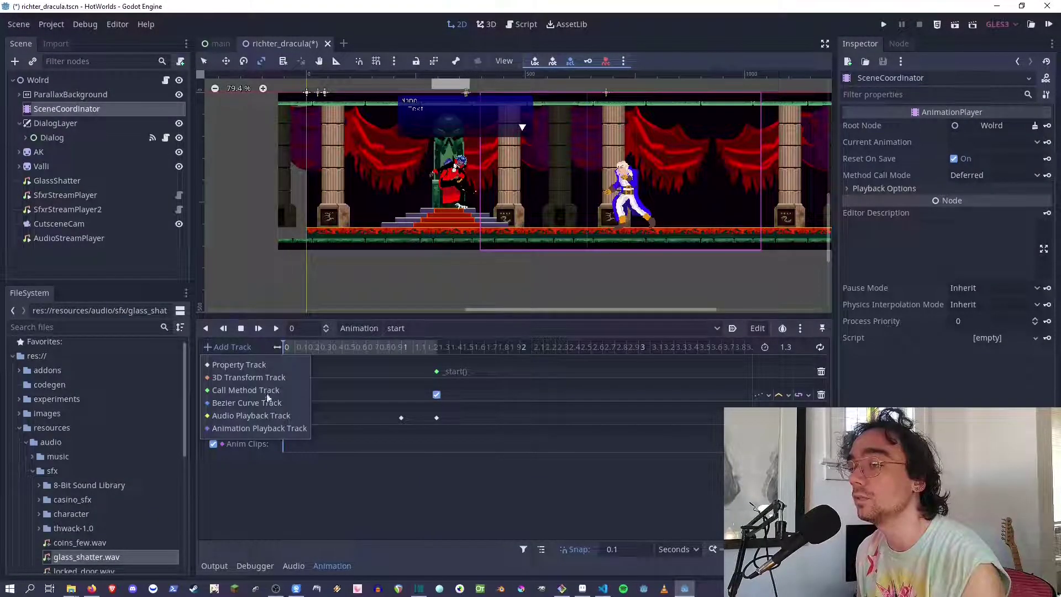
click(247, 428)
click(175, 401)
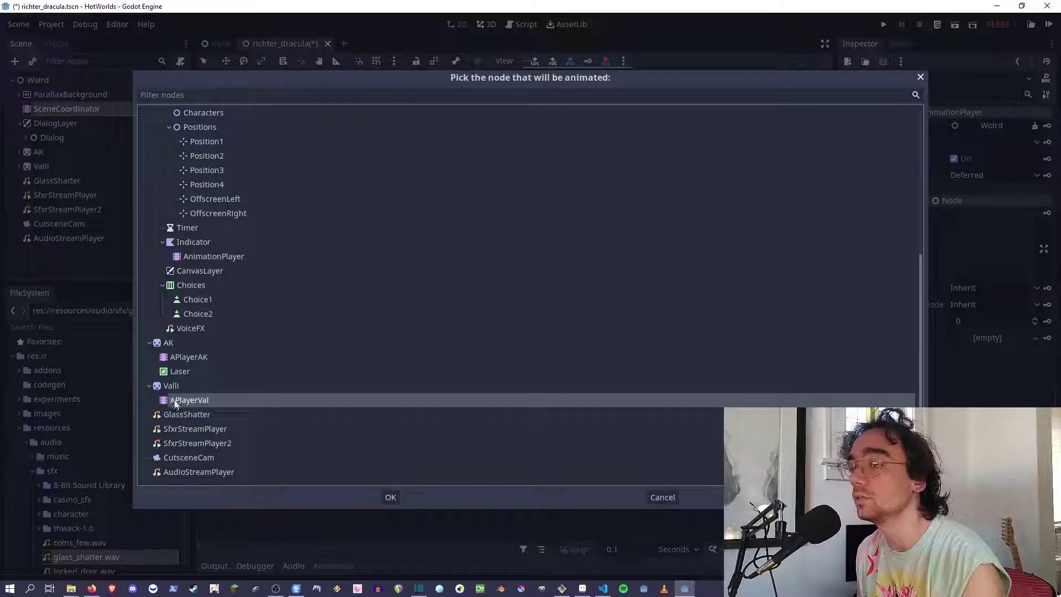
click(388, 498)
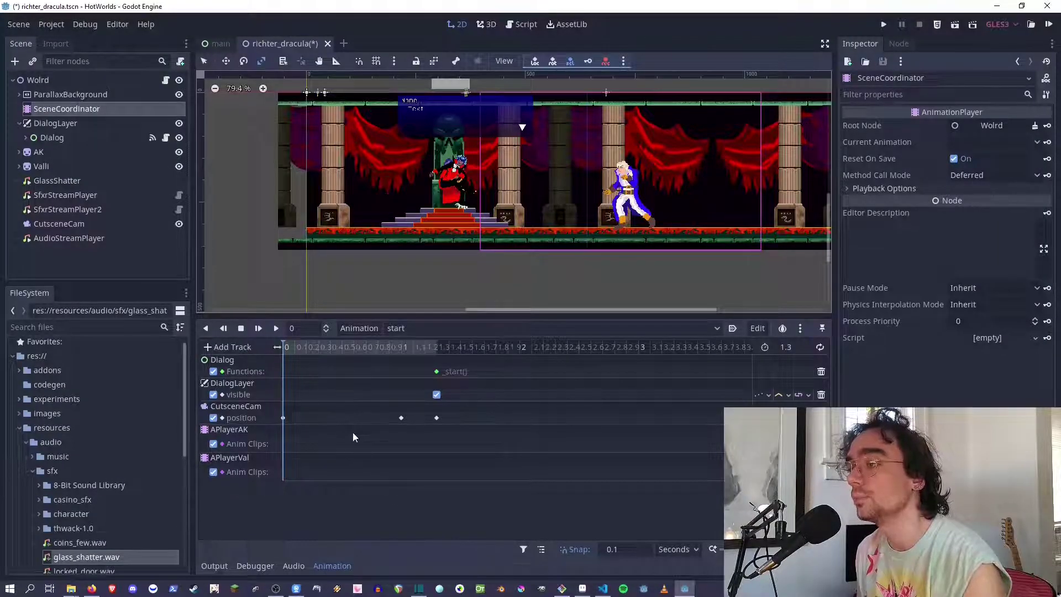
right_click(287, 473)
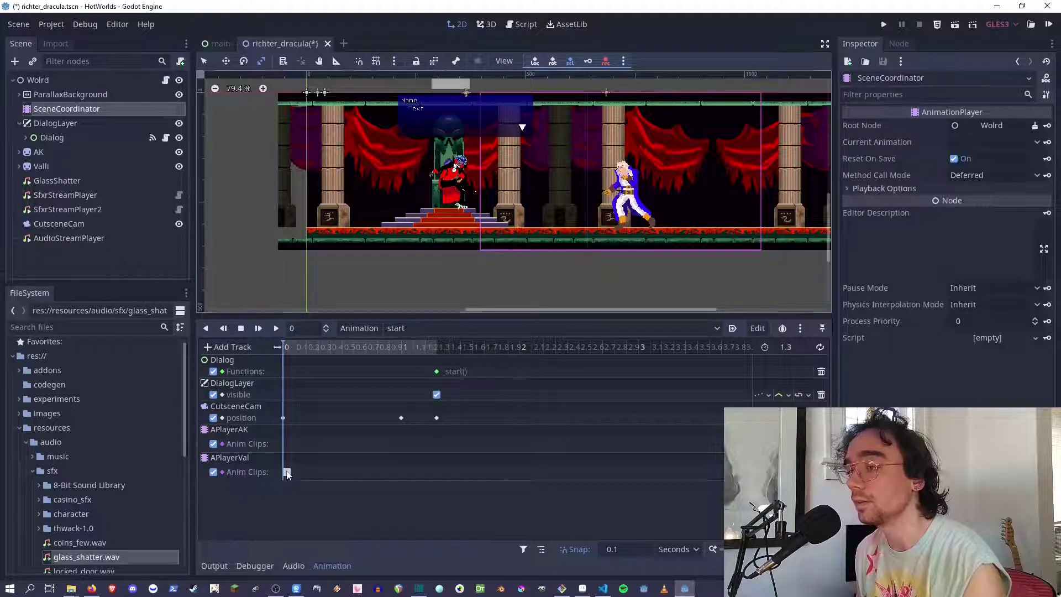
- Key APlayerVal at time 0 to play walk, preview it, and test-run the scene
click(312, 483)
click(965, 142)
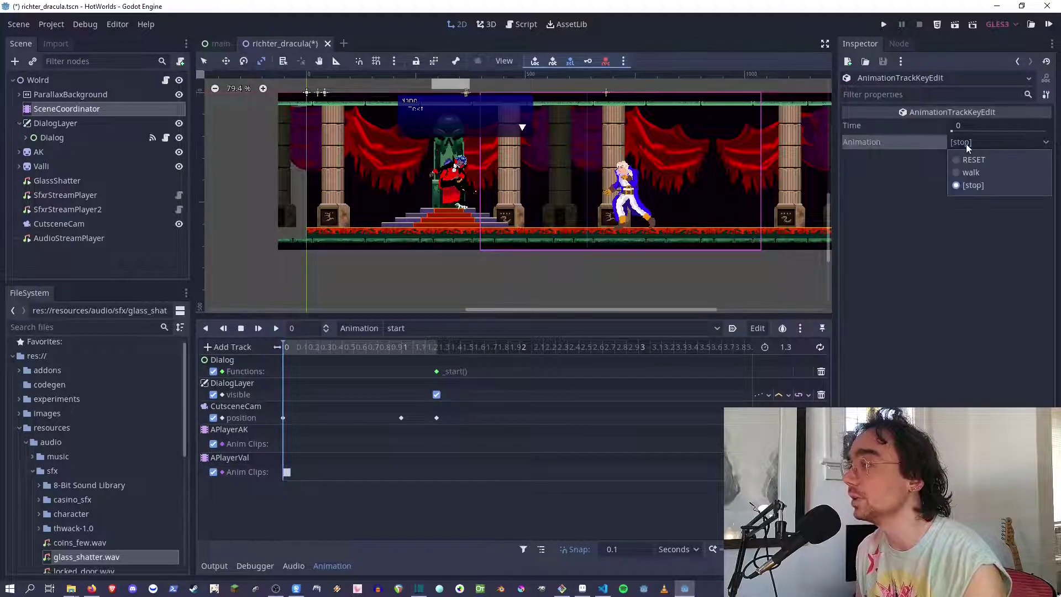
click(968, 173)
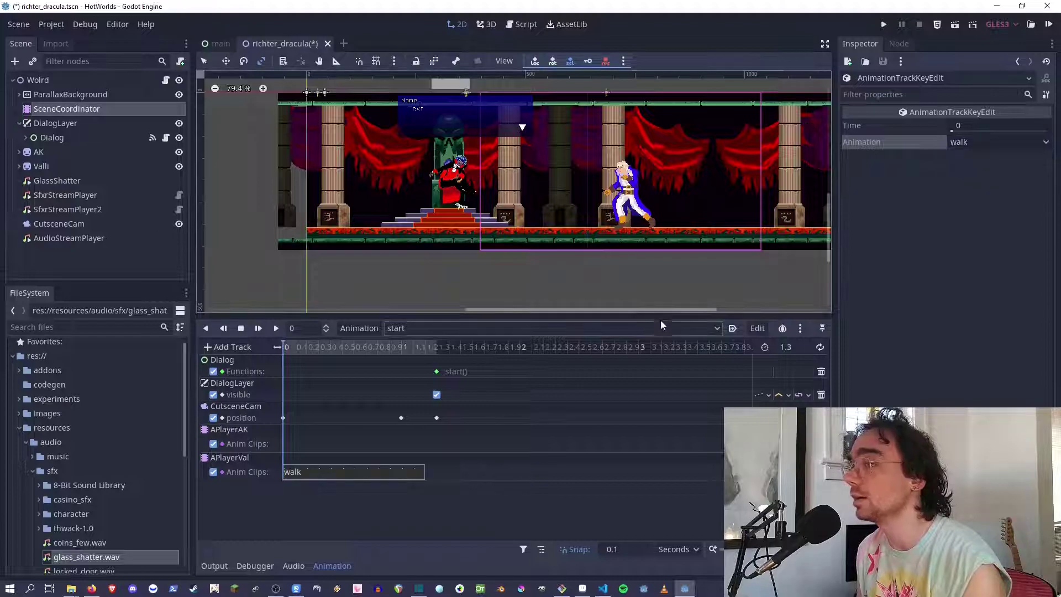
click(258, 328)
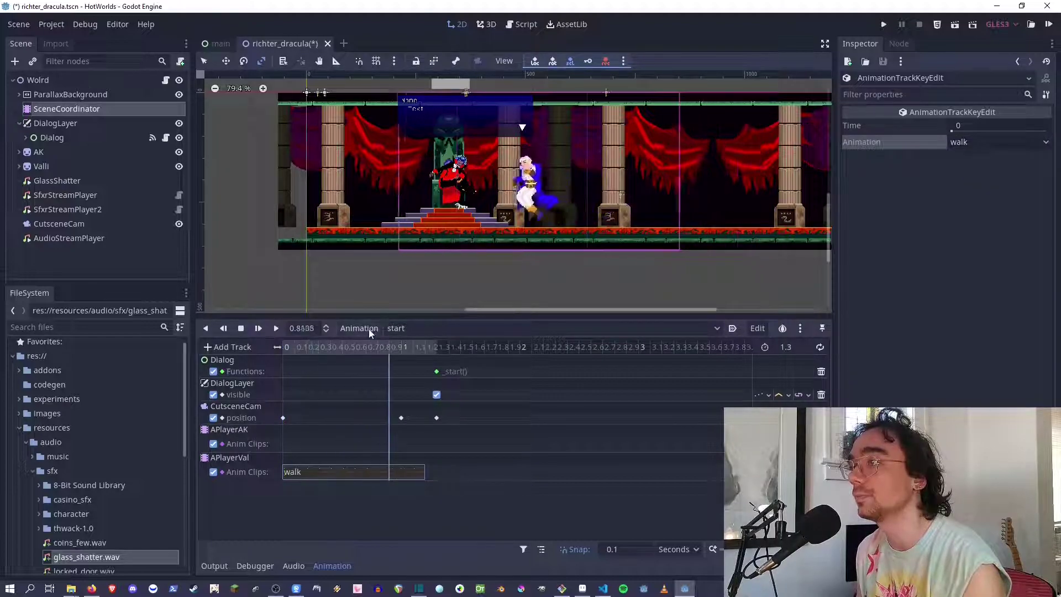
click(283, 347)
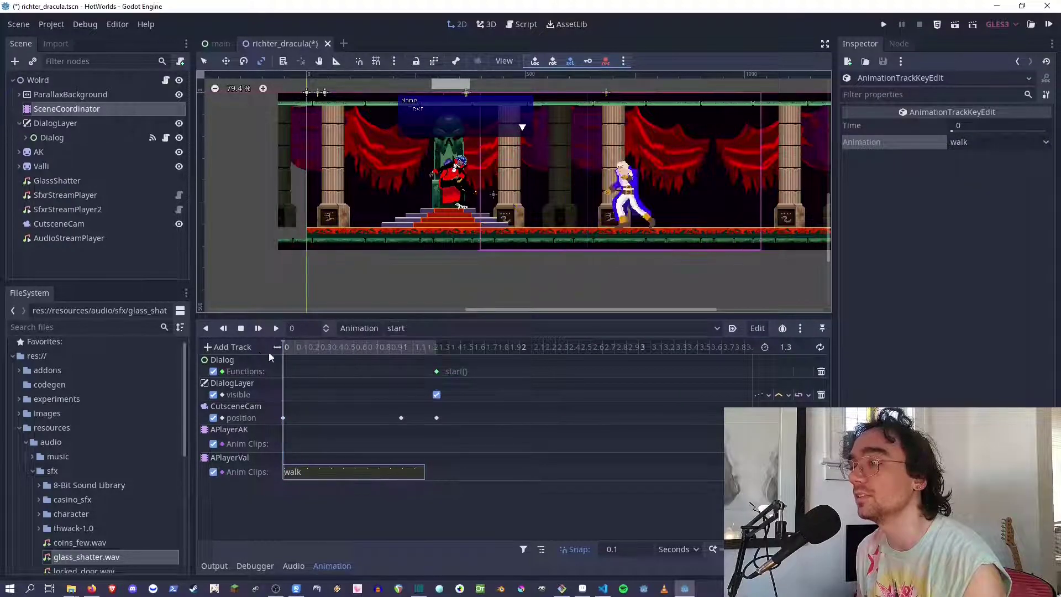
click(954, 25)
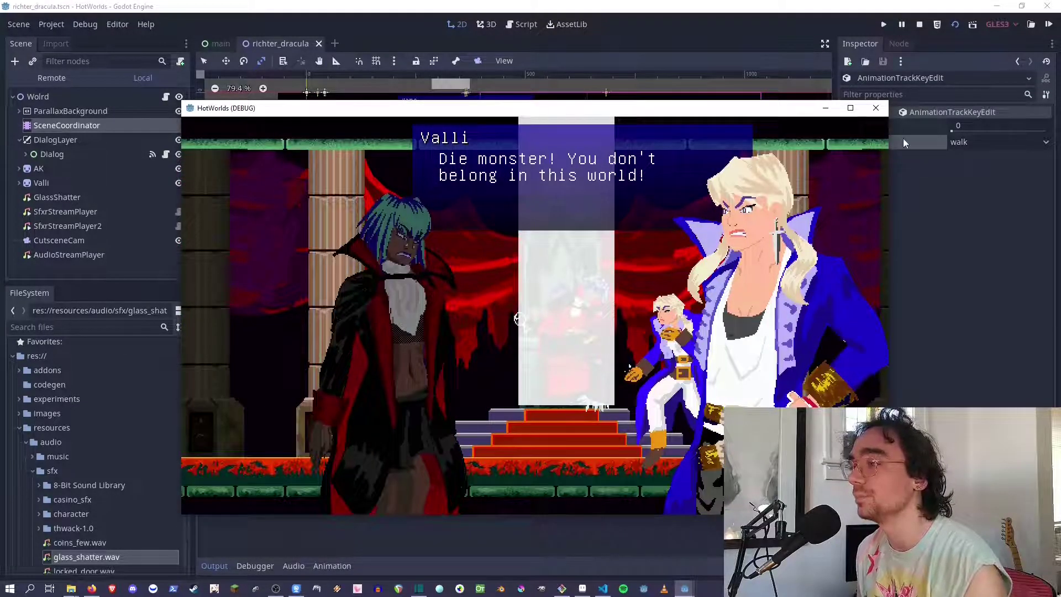
- Set AK's clip key to sitting_loop, move it to 0.1 seconds, and preview start
click(875, 108)
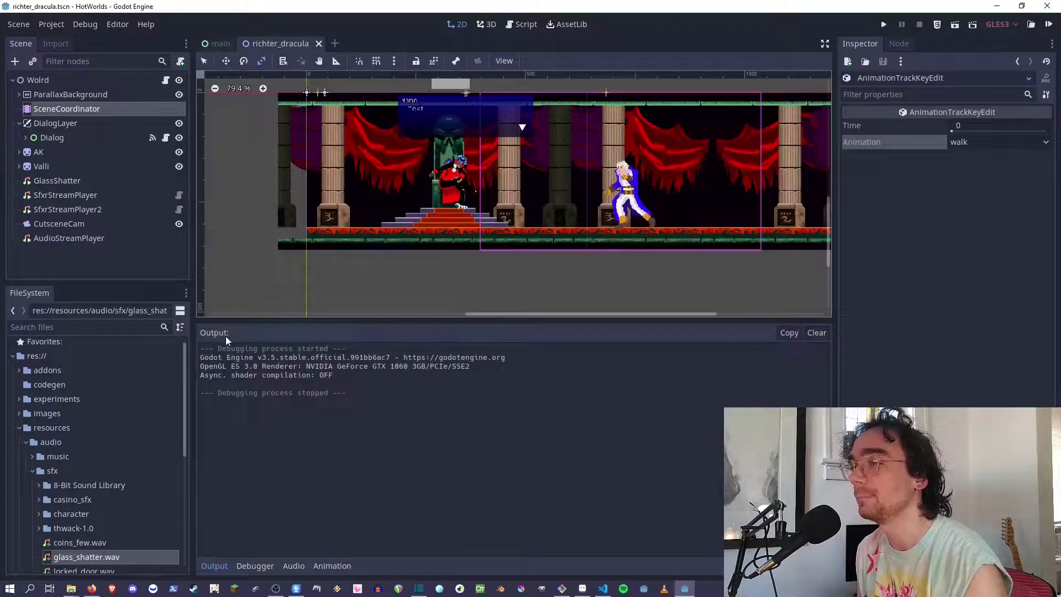
click(43, 110)
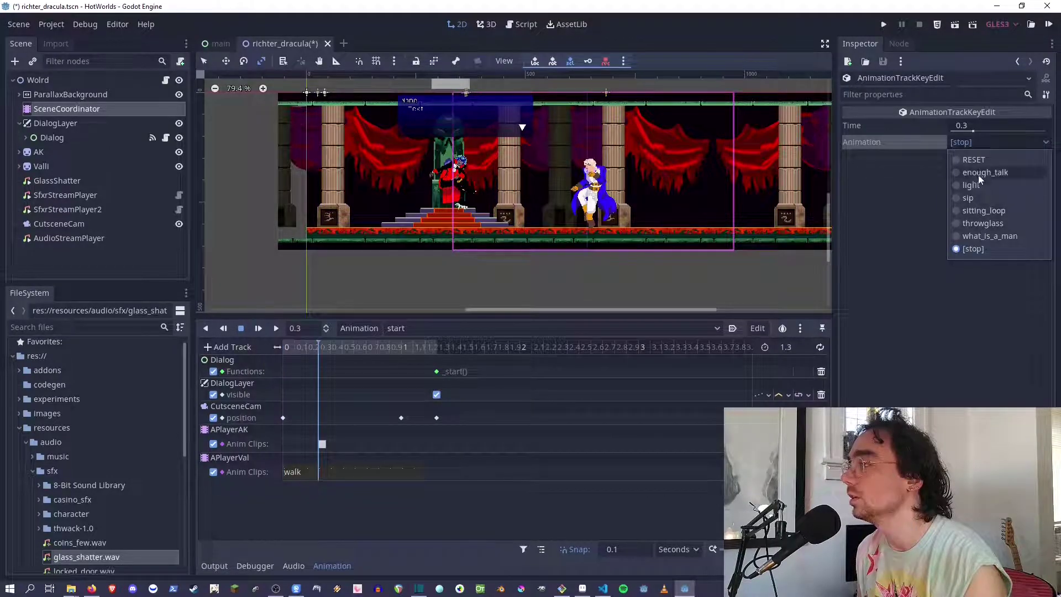
click(979, 211)
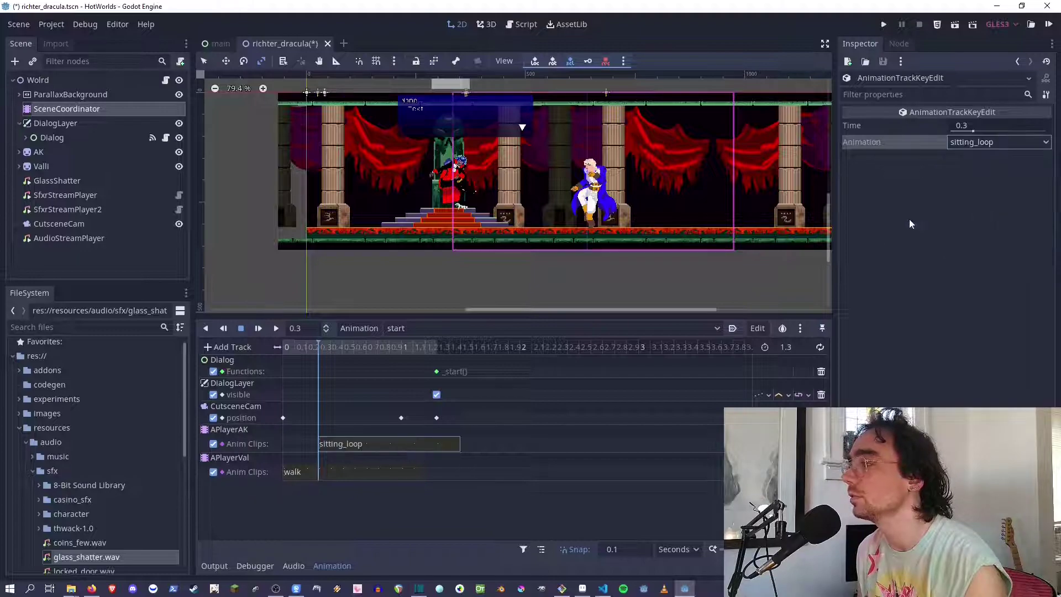
drag(370, 447, 327, 449)
click(258, 328)
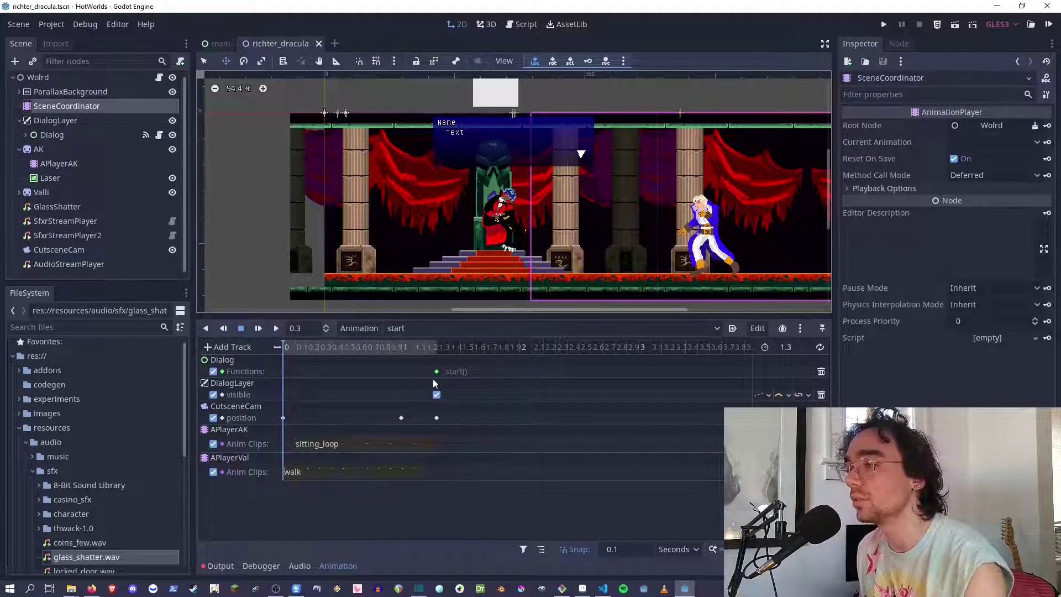
click(436, 372)
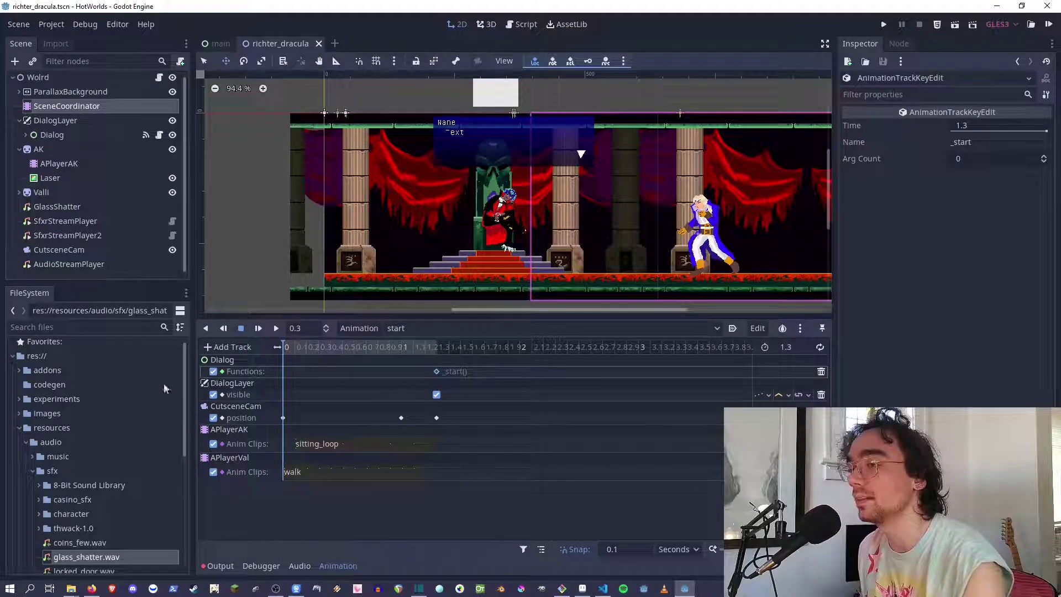
click(214, 347)
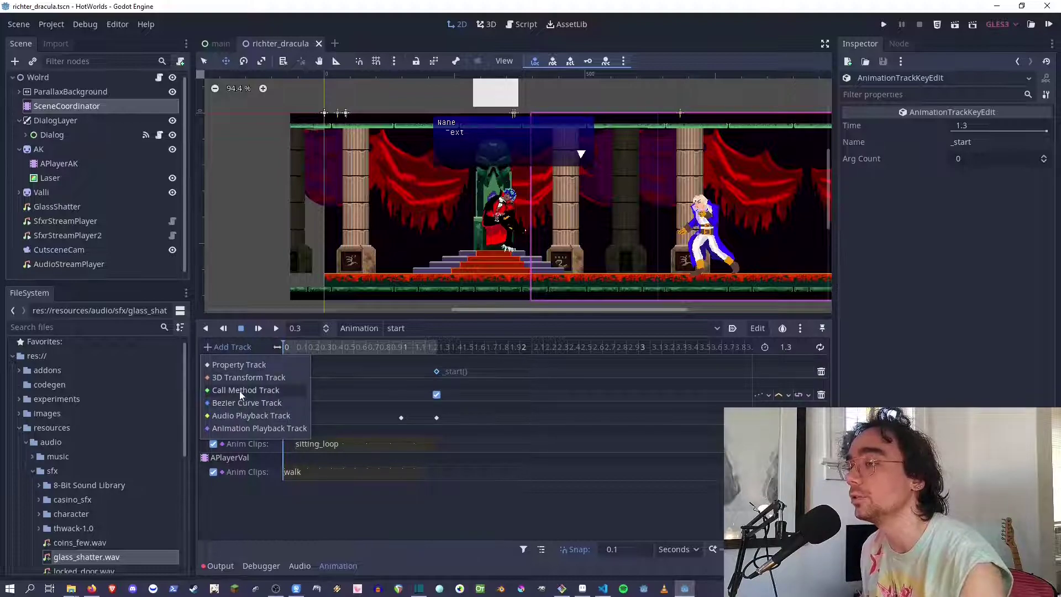
click(350, 506)
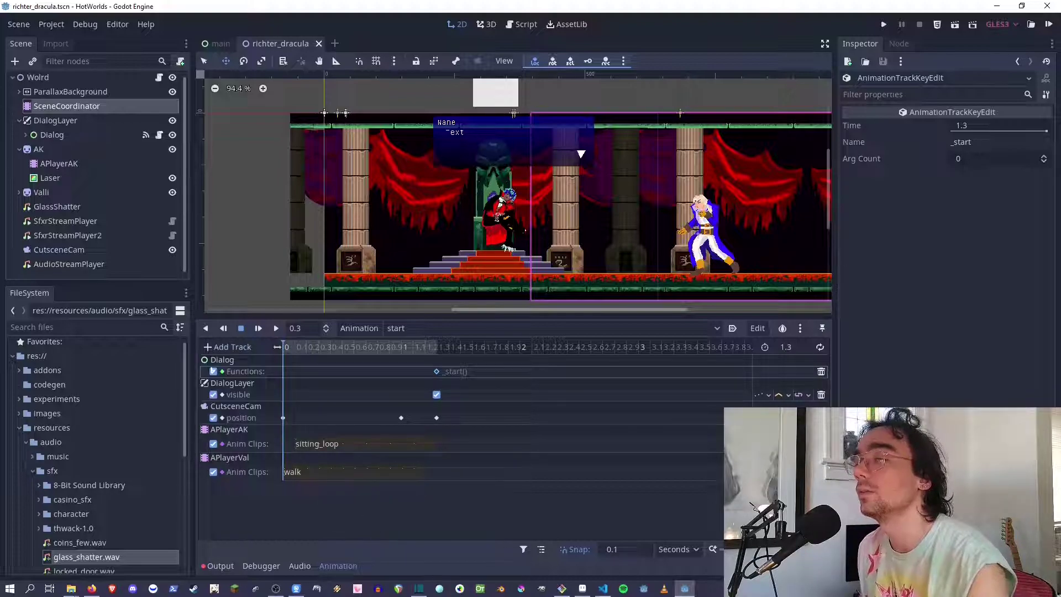
click(220, 347)
click(227, 354)
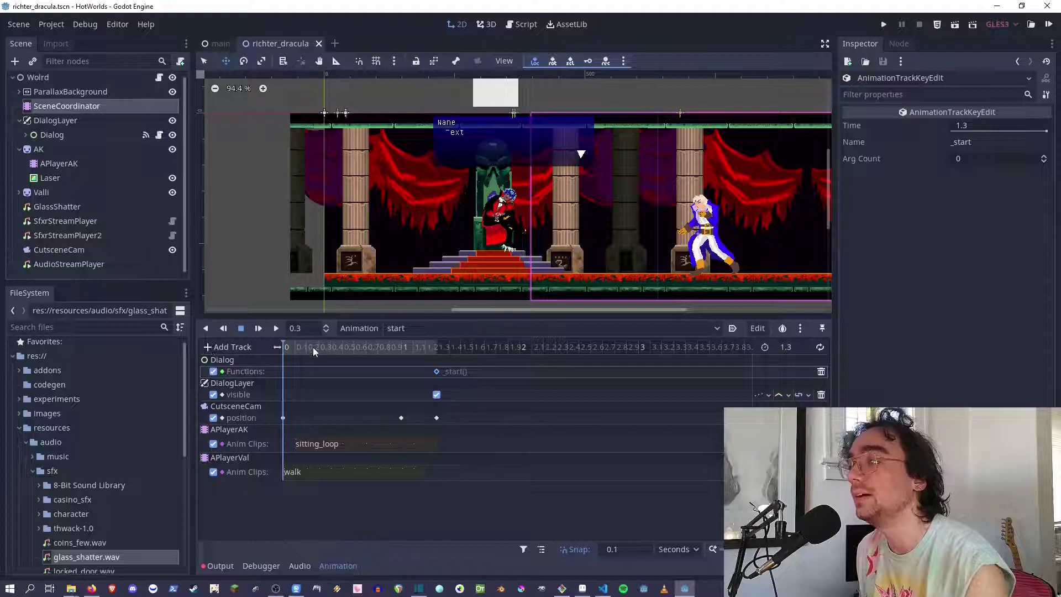
drag(312, 349, 415, 354)
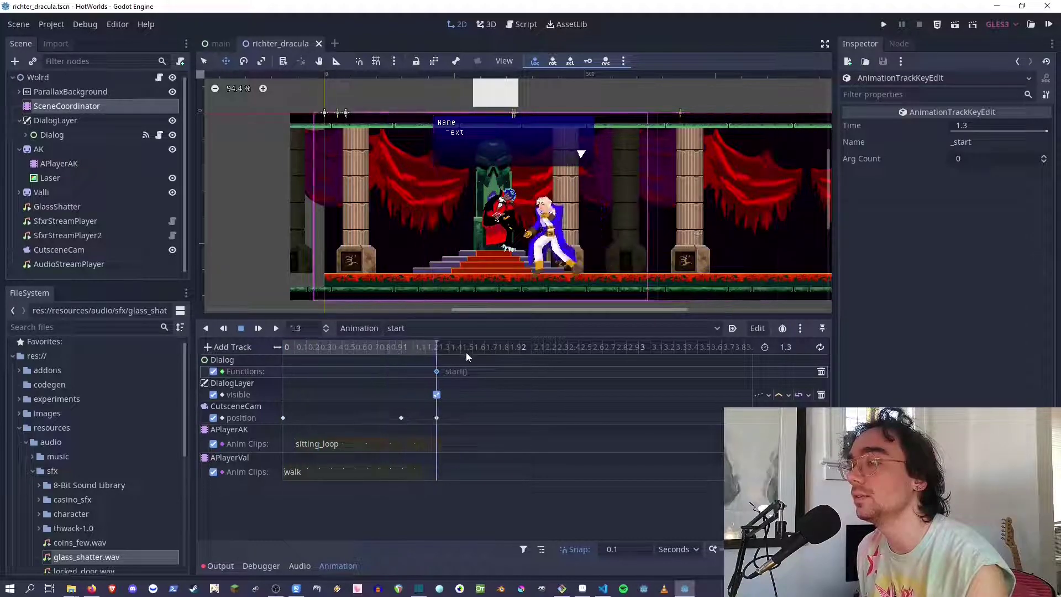
drag(466, 354, 228, 373)
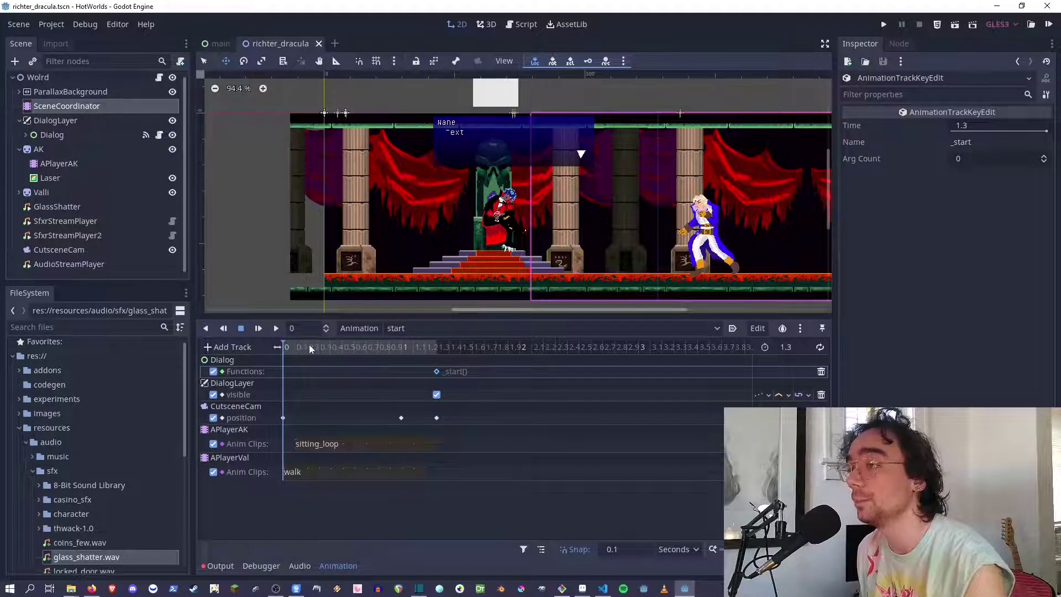
drag(309, 347, 187, 360)
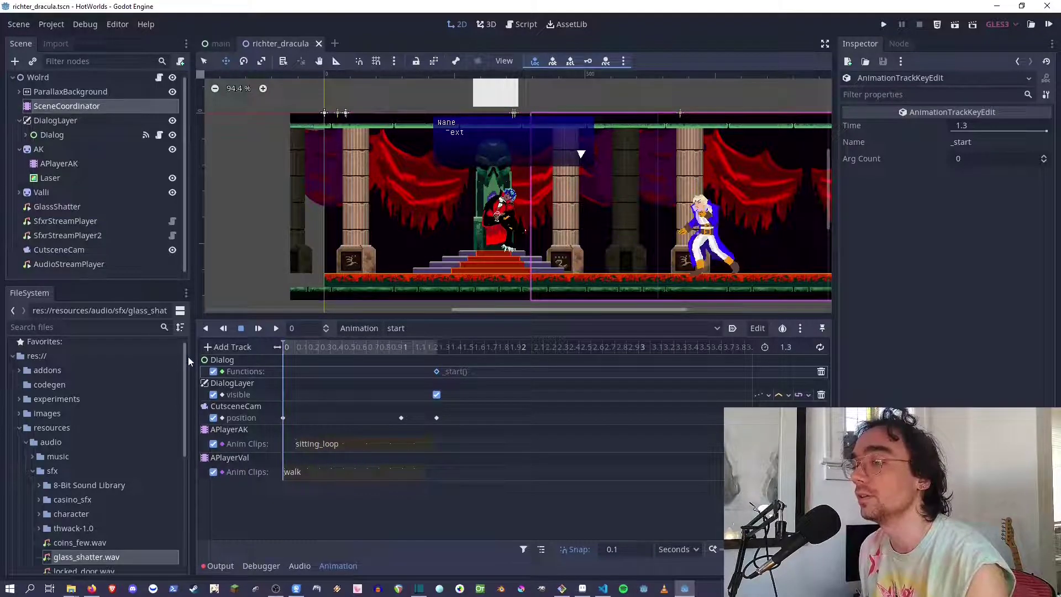
click(229, 346)
click(227, 390)
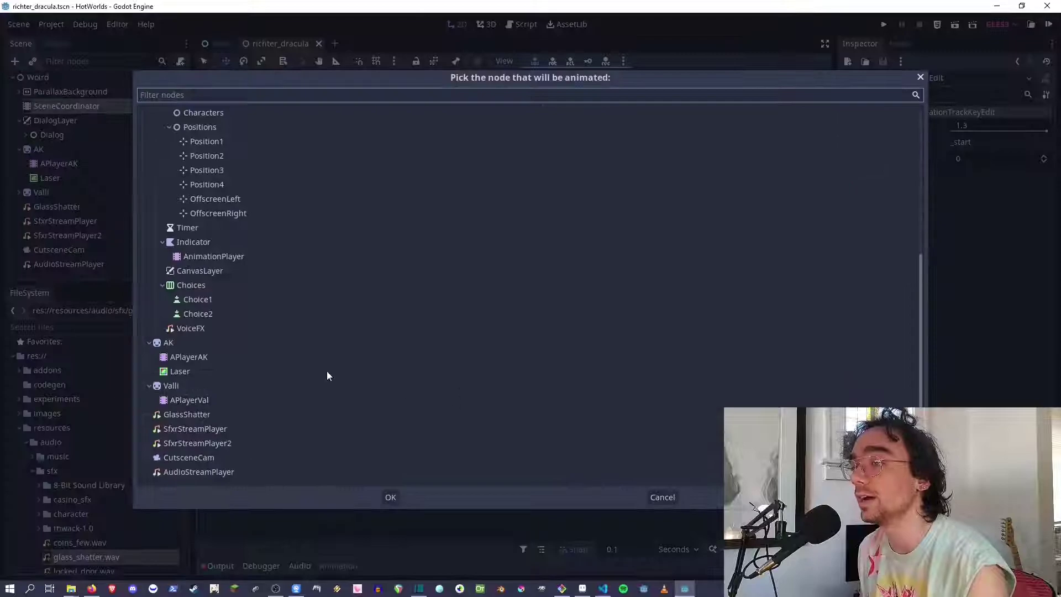
scroll(276, 334, up, 5)
click(156, 275)
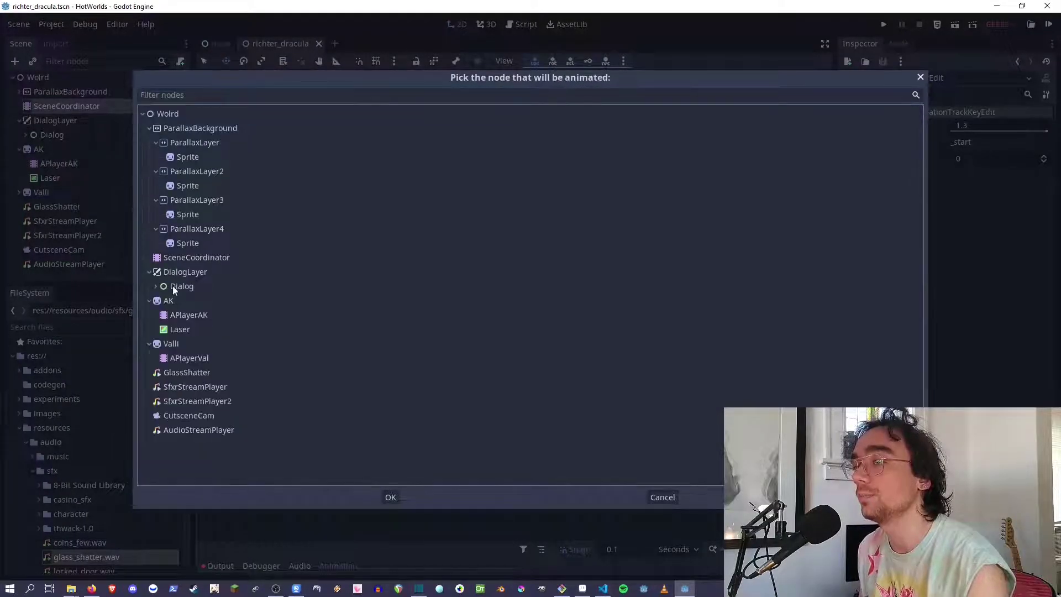
click(173, 286)
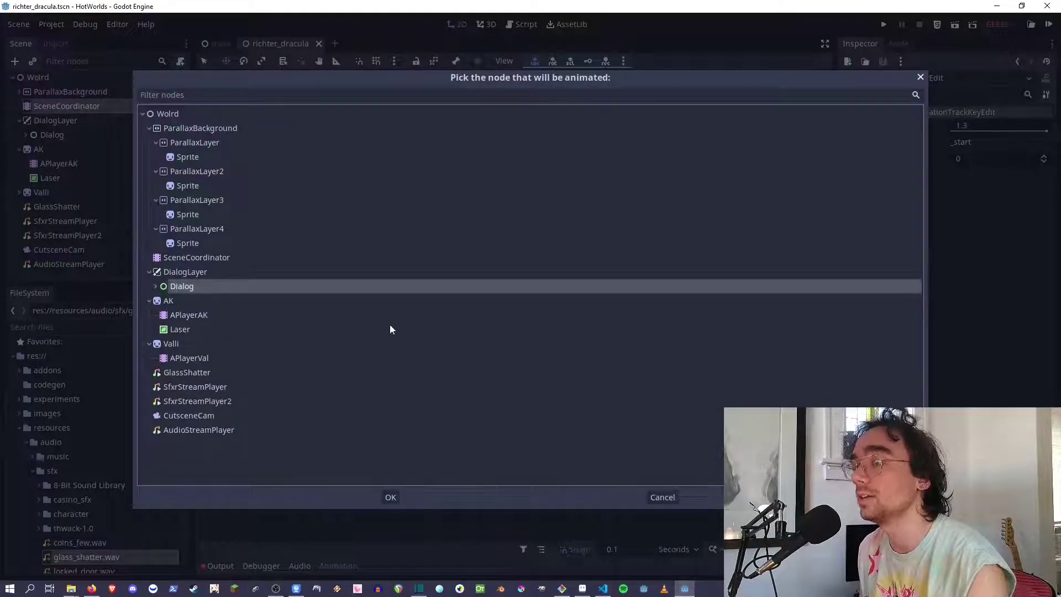
click(390, 497)
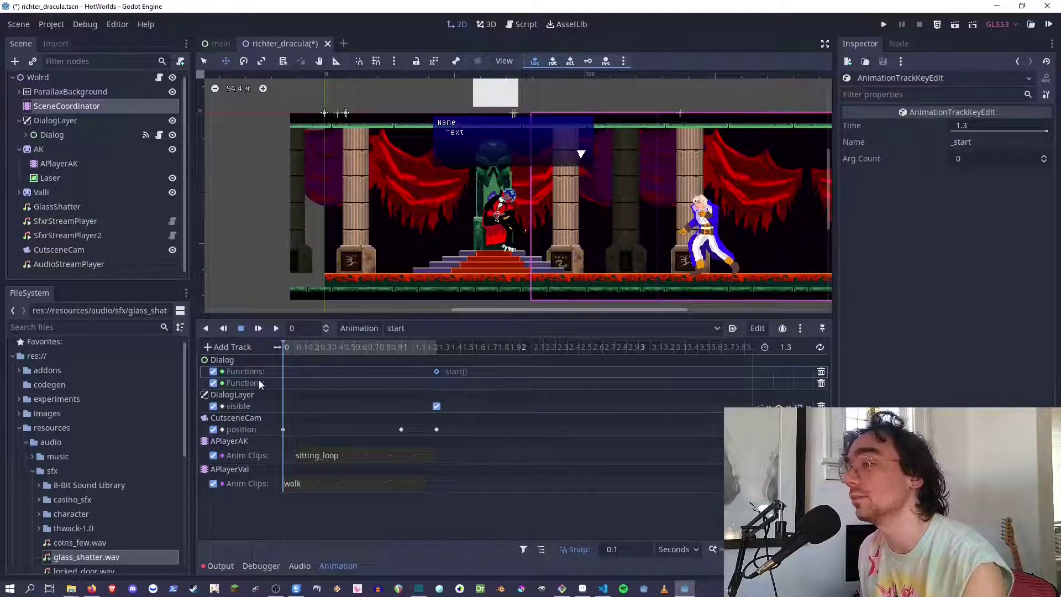
click(439, 386)
right_click(437, 386)
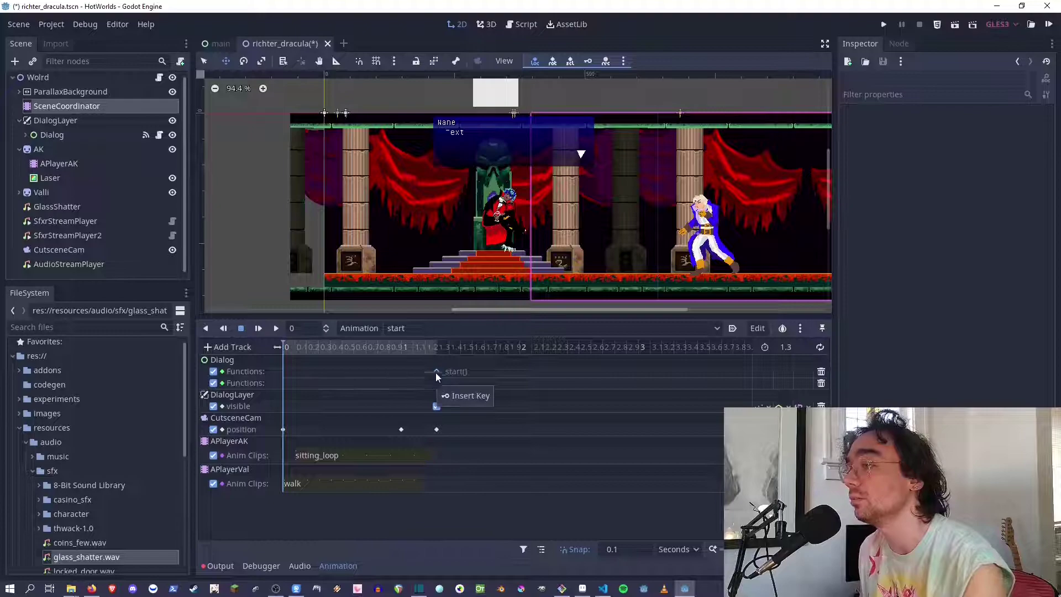
click(432, 386)
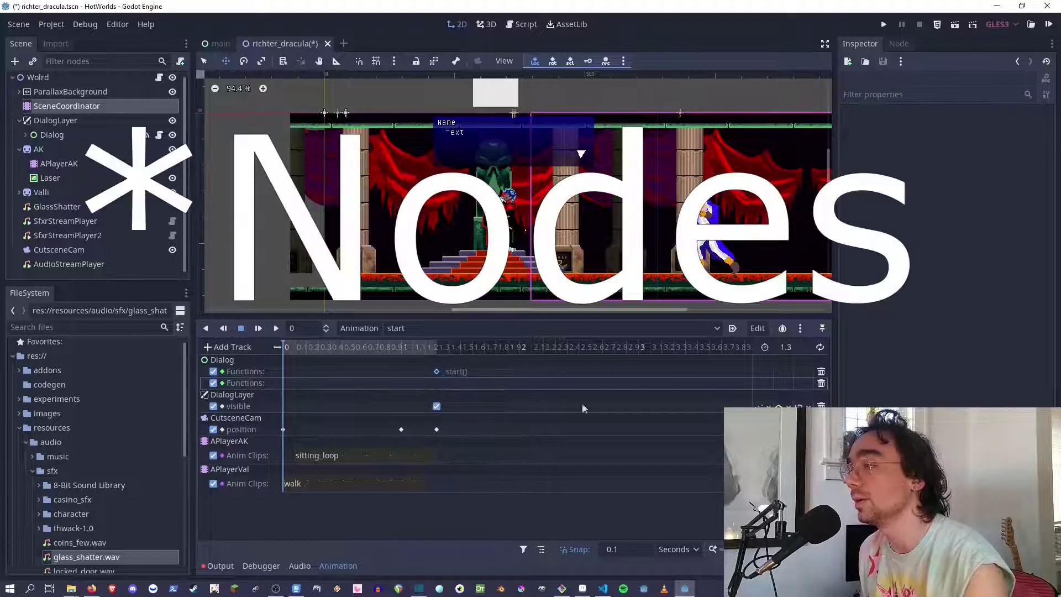
click(820, 383)
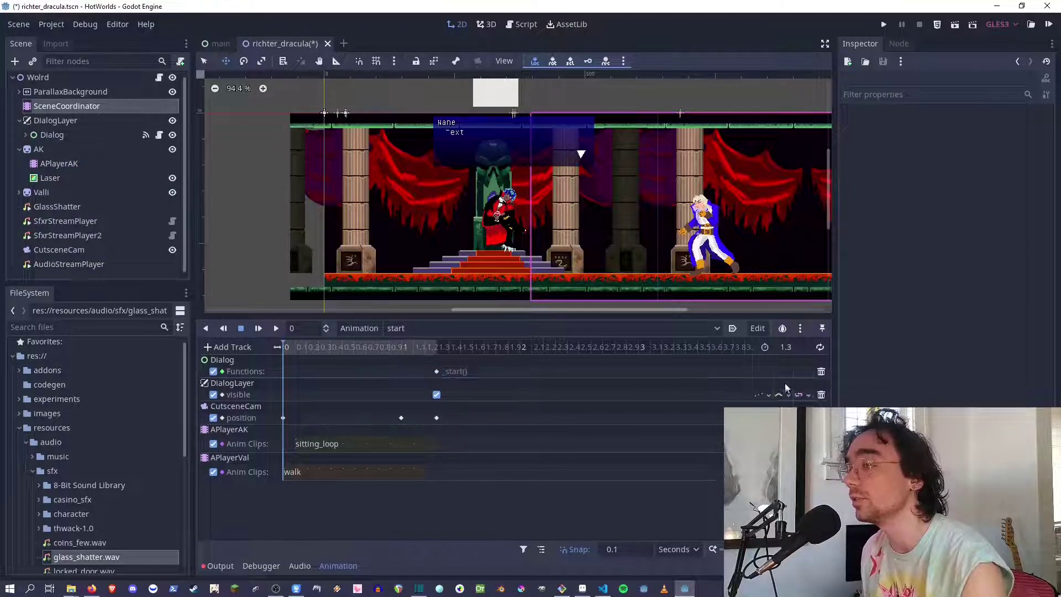
right_click(403, 370)
click(386, 376)
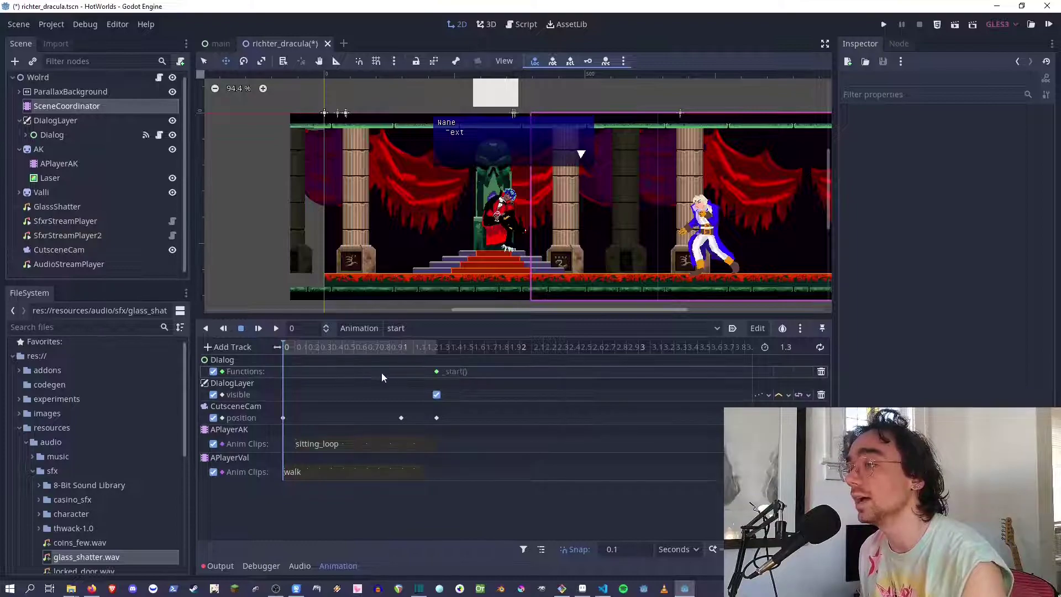
right_click(378, 377)
click(386, 385)
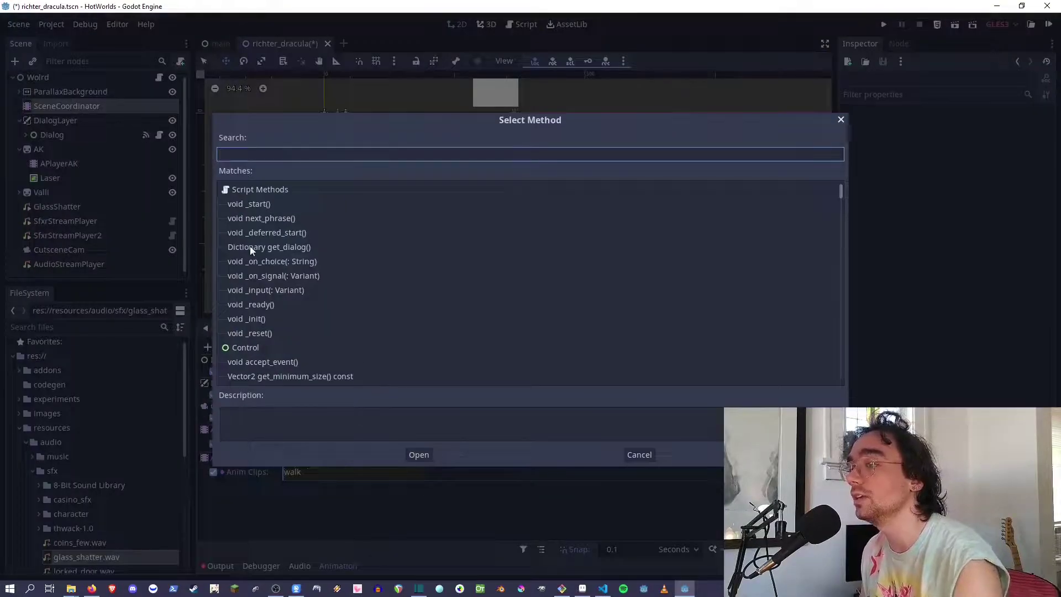
scroll(309, 287, down, 3)
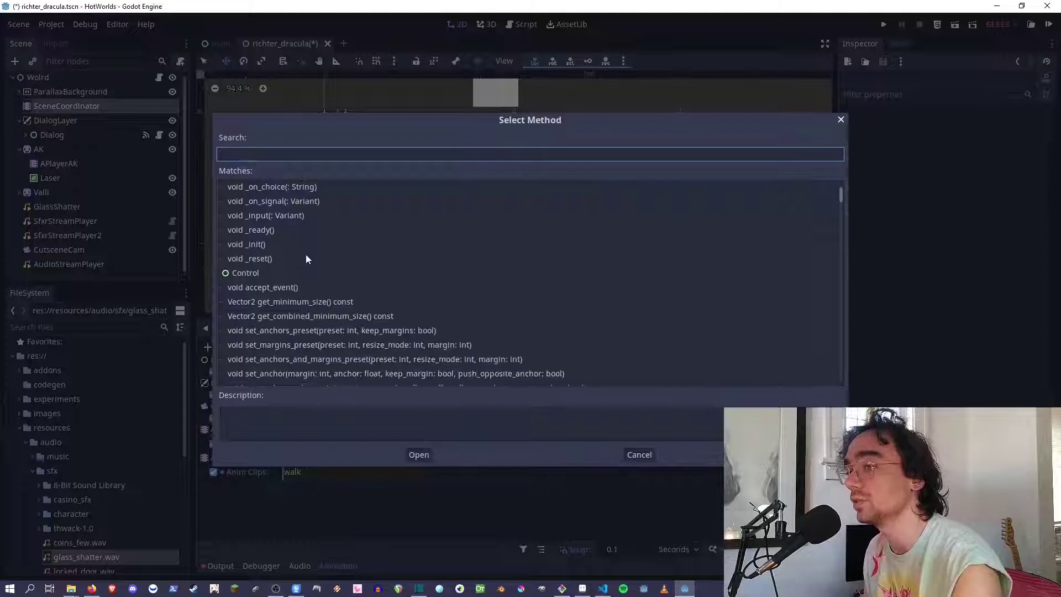
scroll(298, 273, down, 2)
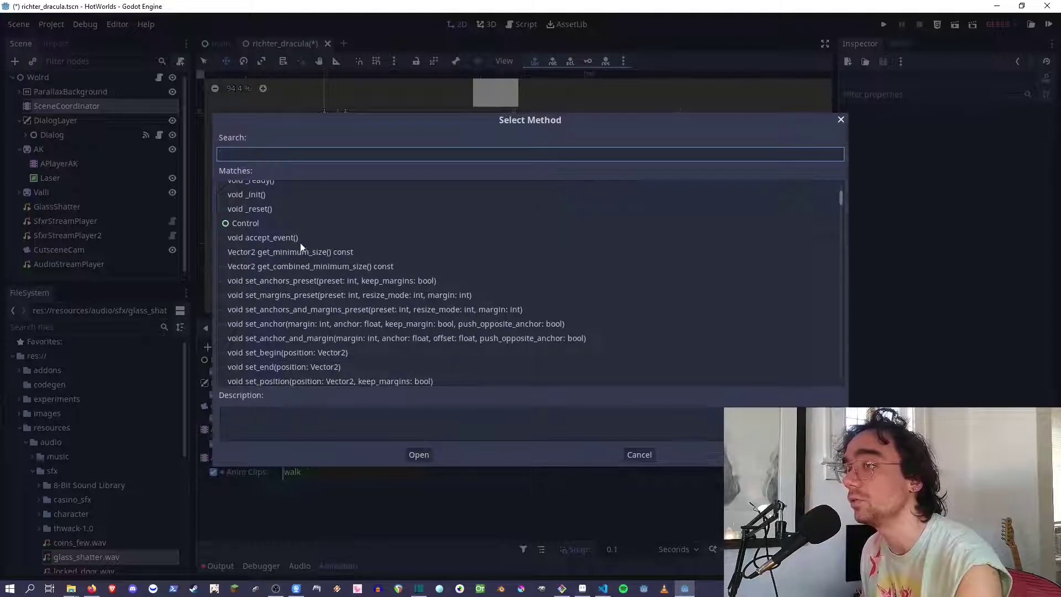
scroll(298, 266, down, 4)
scroll(294, 303, up, 9)
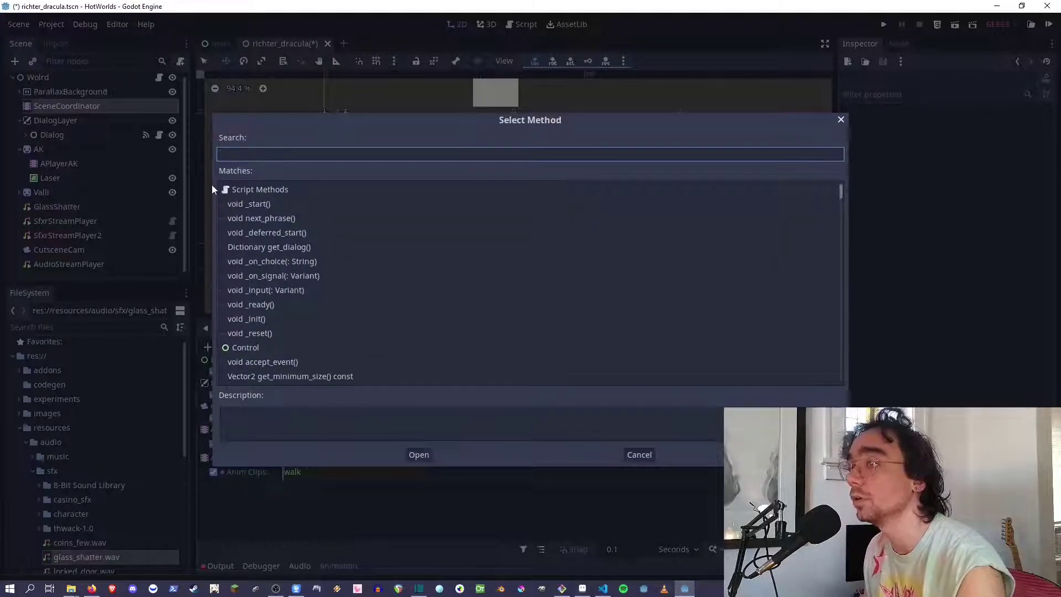
scroll(324, 283, down, 8)
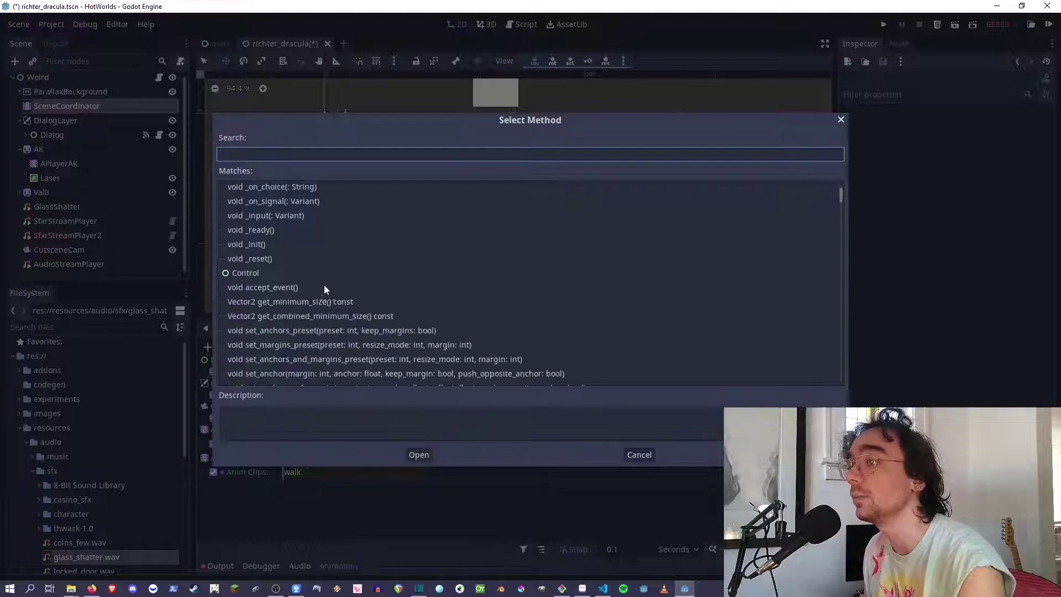
scroll(356, 311, down, 15)
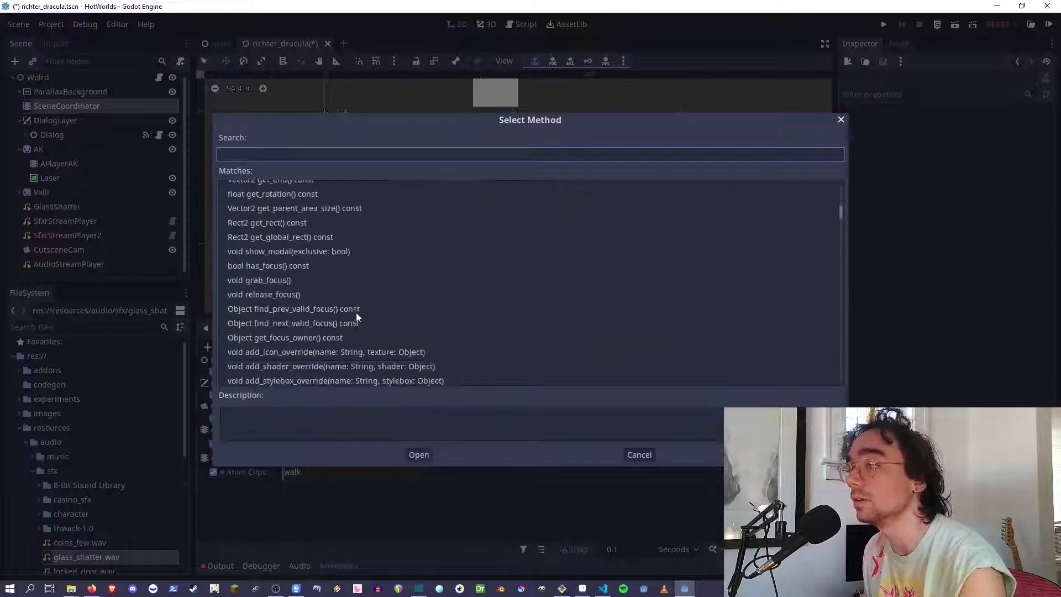
scroll(340, 305, down, 6)
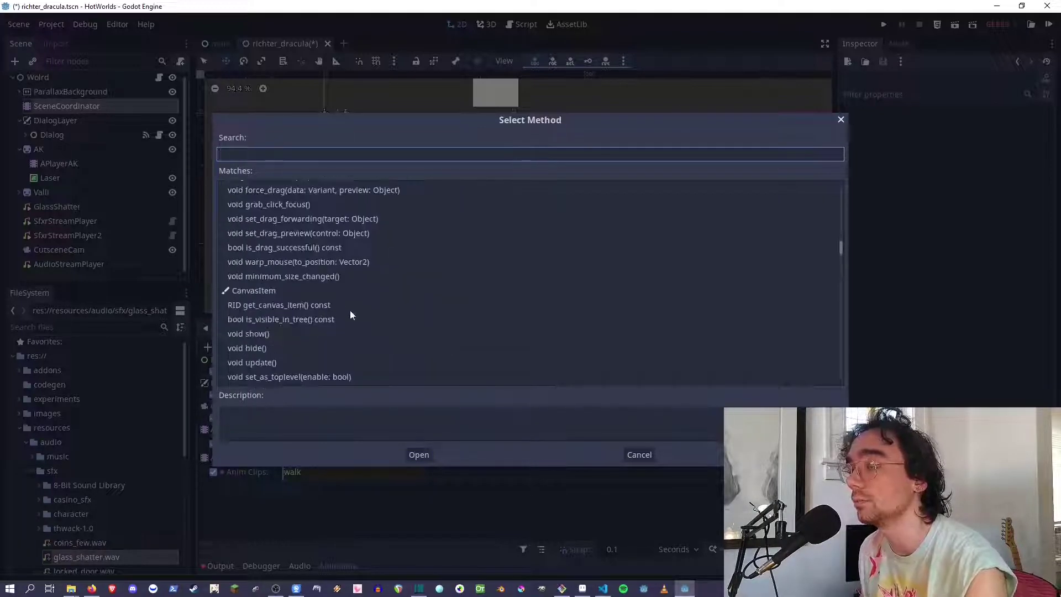
click(614, 452)
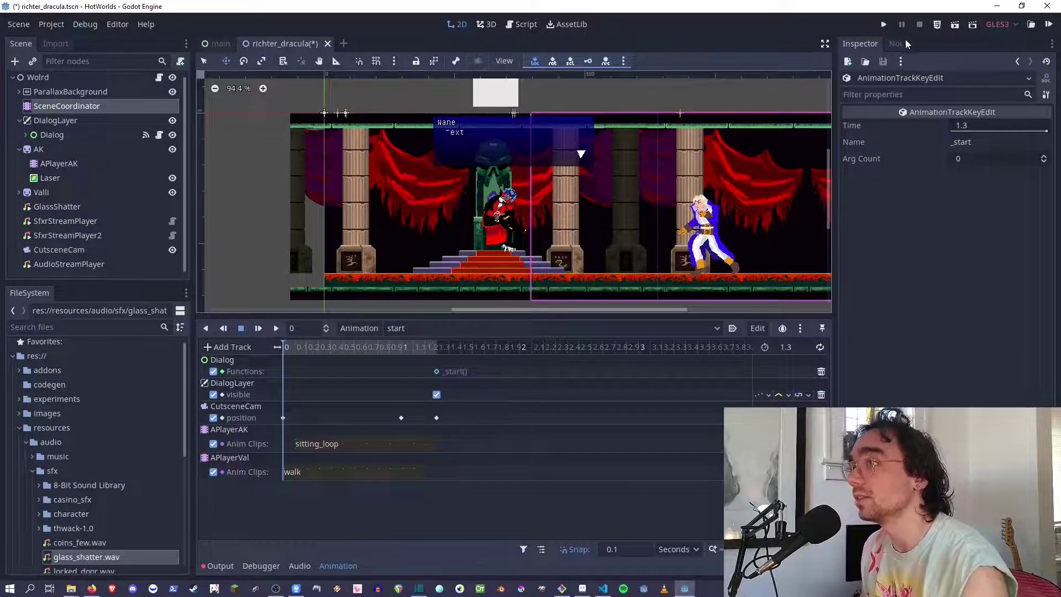
- Save and run richter_dracula with Play Scene to watch Valli's dialogue line
click(954, 27)
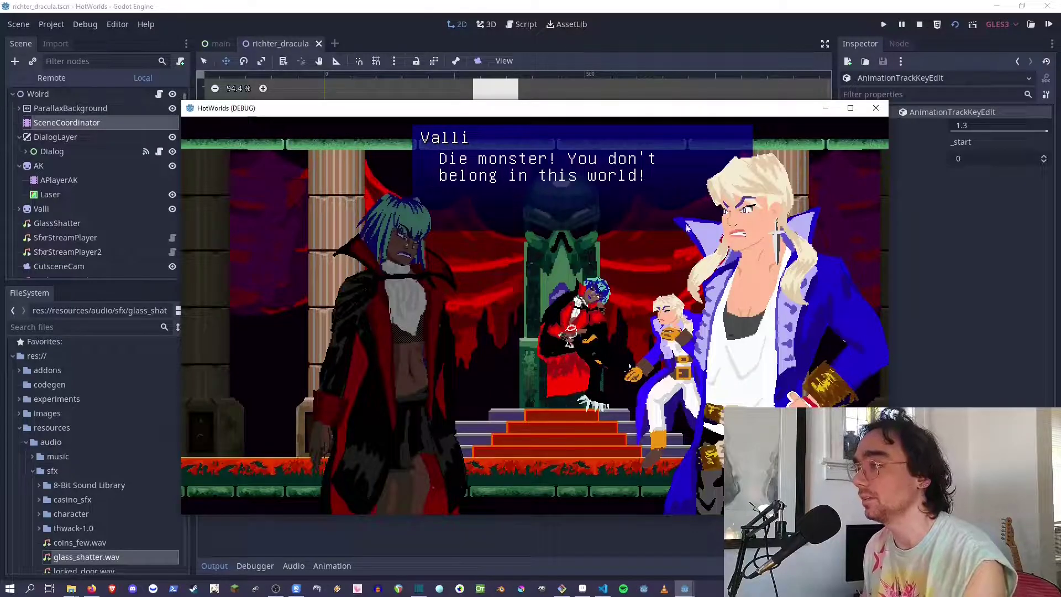
- Review richter_dracula.gd's _input KEY_SPACE check that plays start, then select SceneCoordinator
click(875, 109)
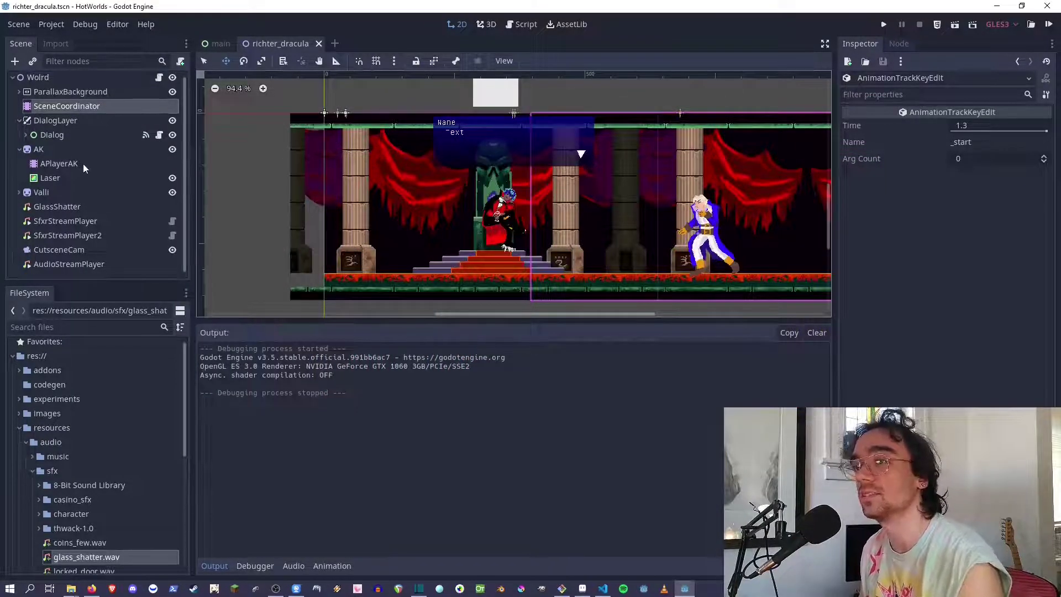
click(159, 77)
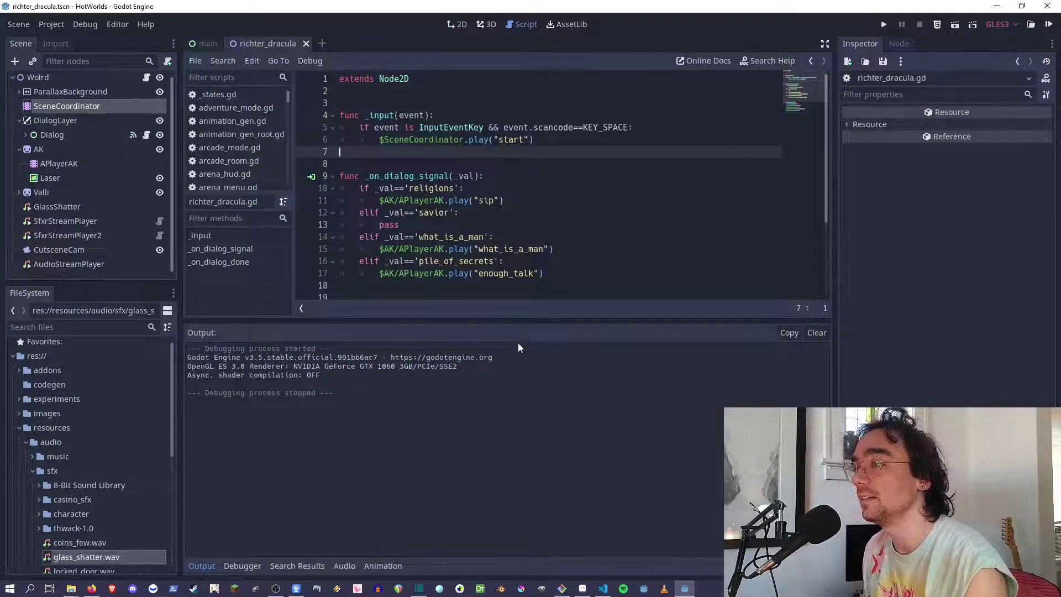
drag(511, 323, 511, 401)
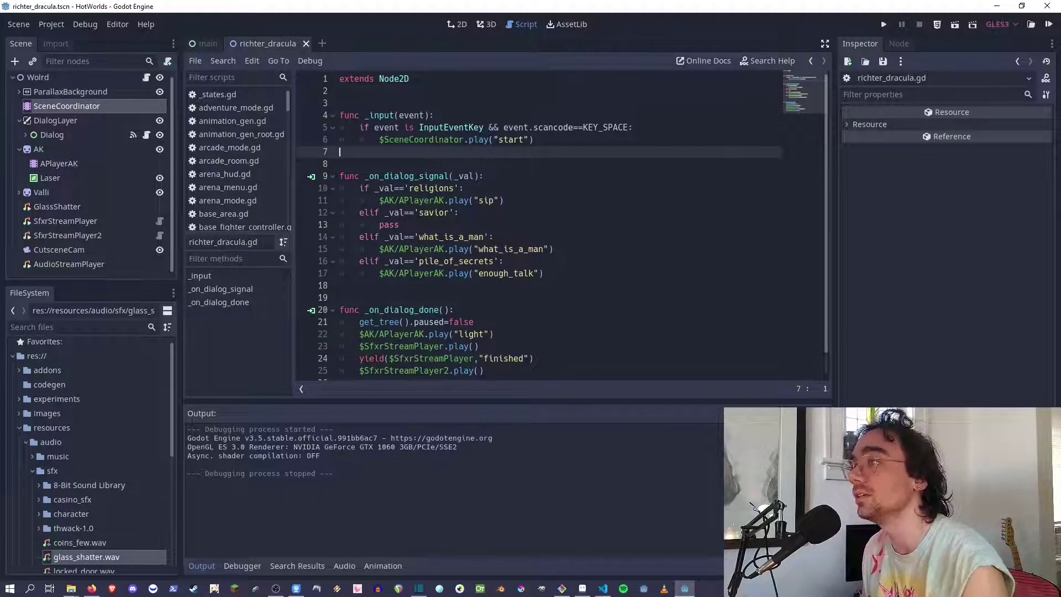
drag(339, 114, 502, 148)
key(Left)
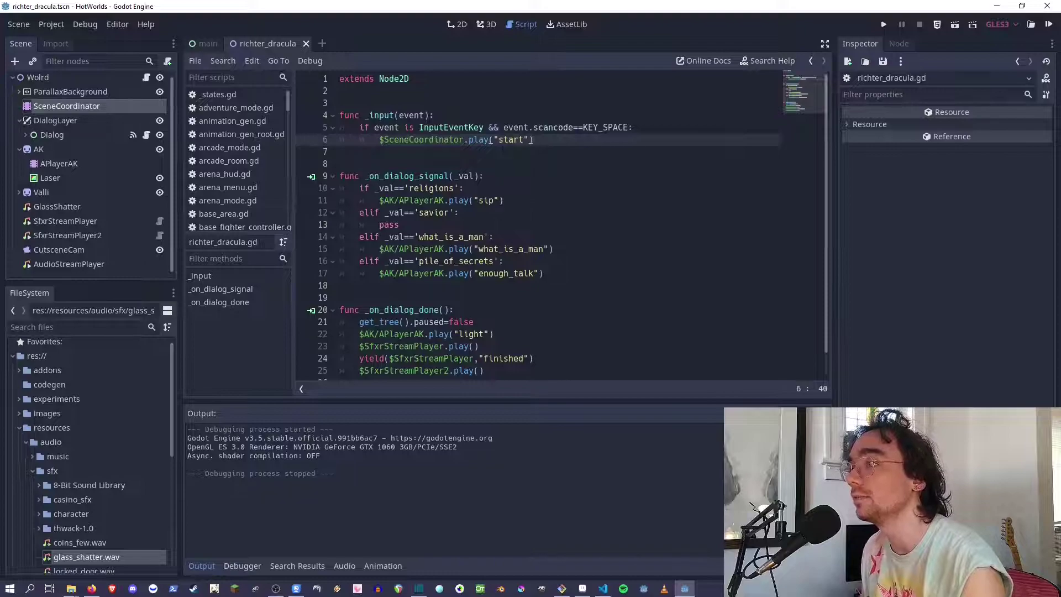
click(624, 127)
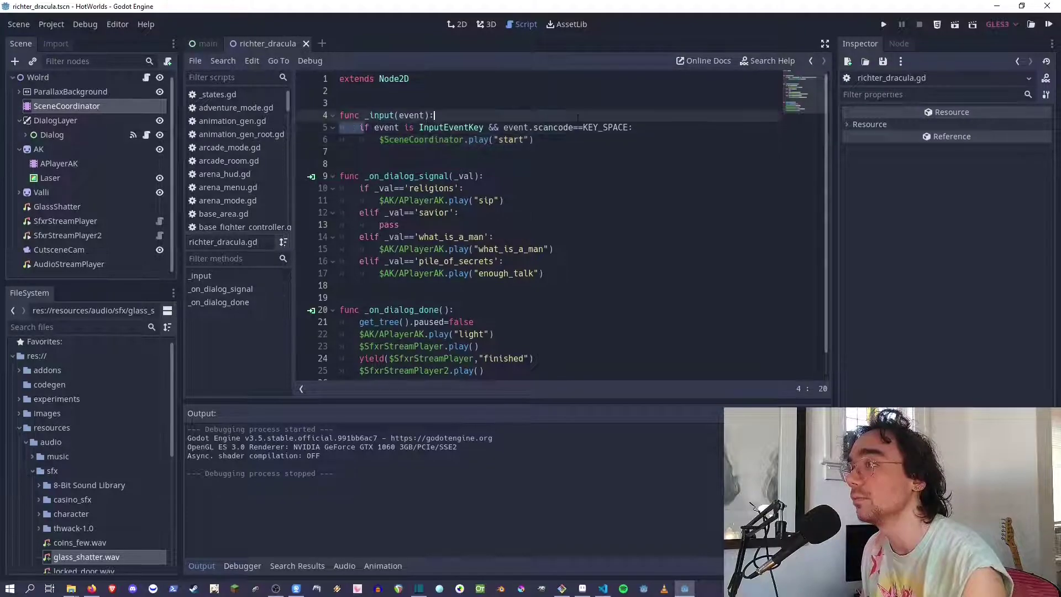
click(633, 139)
click(75, 108)
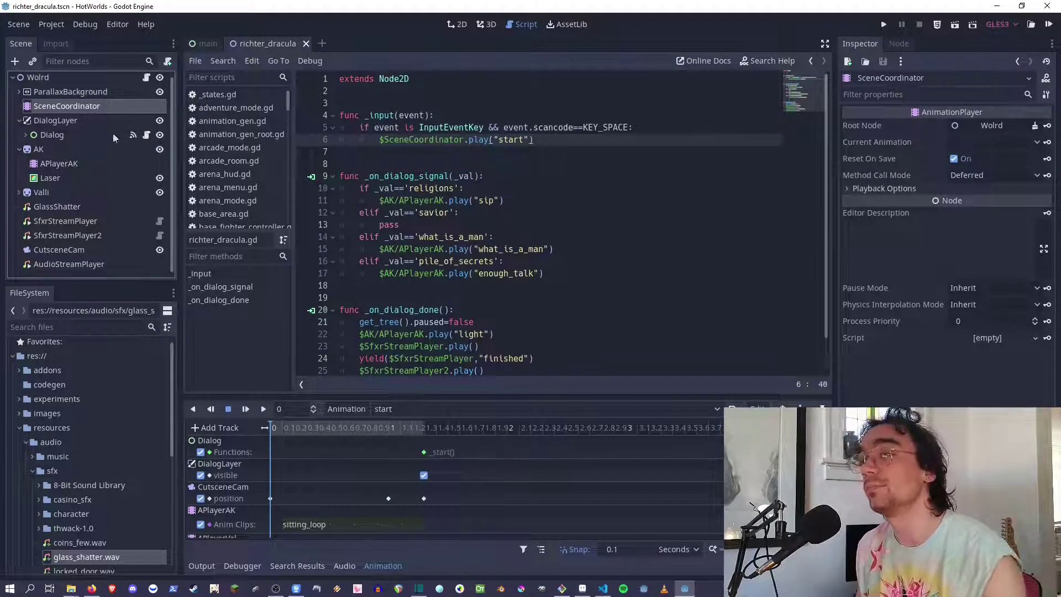
- Select the Wolrd root, switch to 2D, expand Dialog, and run the cutscene with F6
click(61, 79)
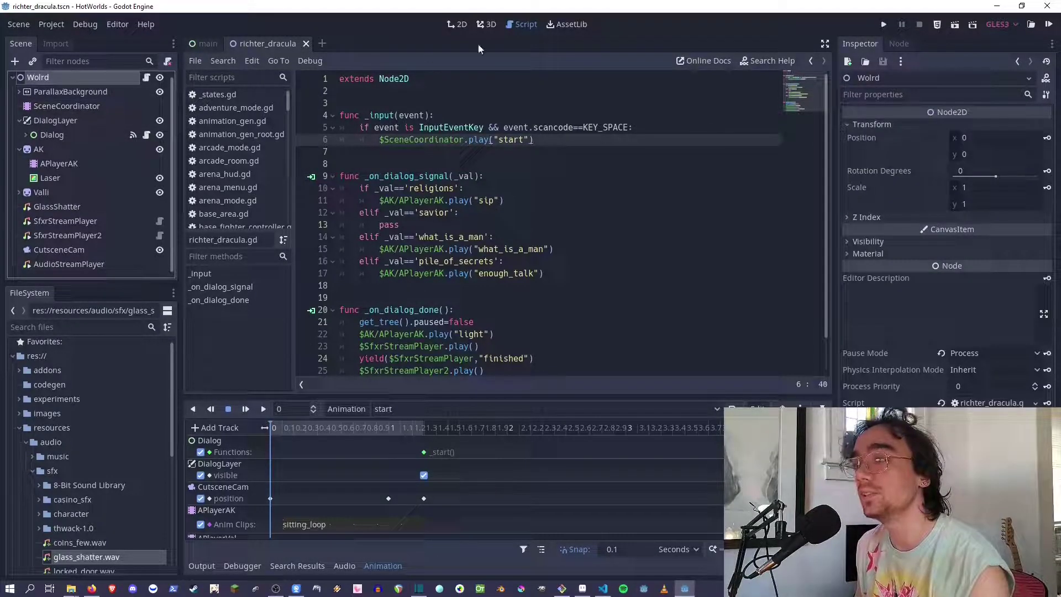
click(449, 25)
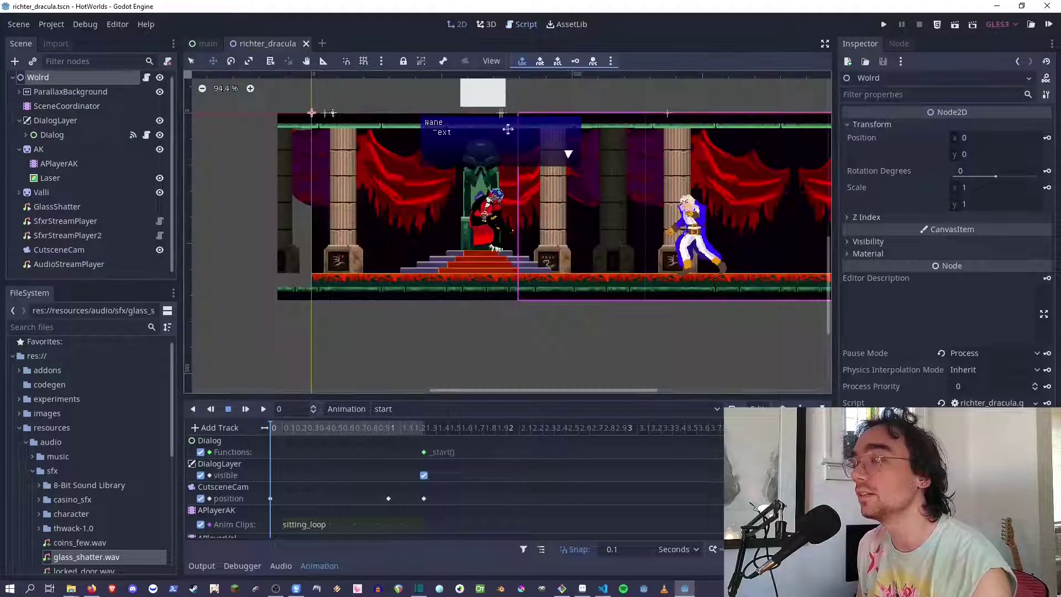
click(55, 136)
click(25, 134)
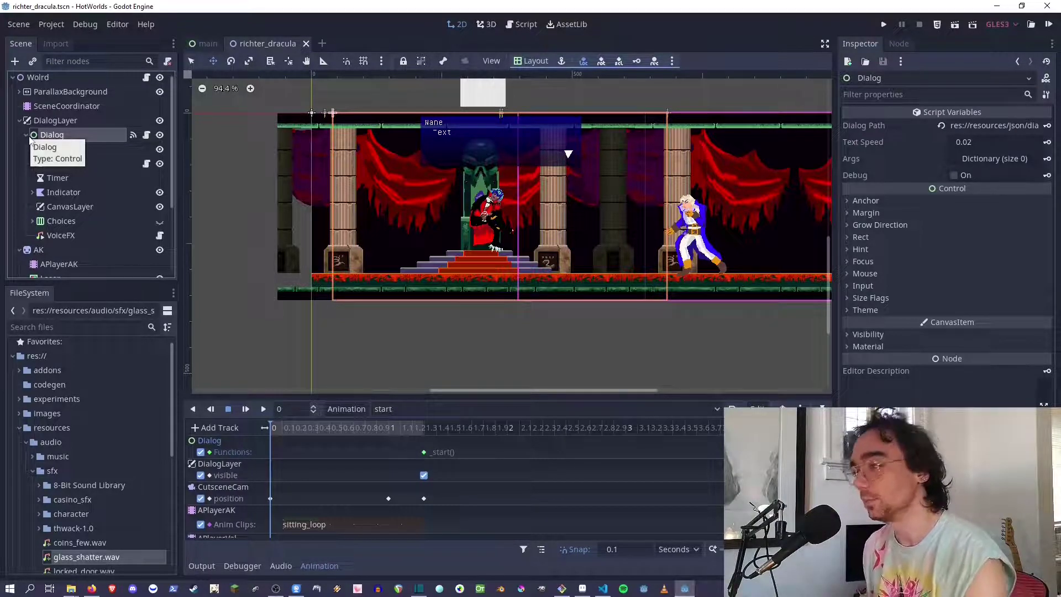
key(alt+Tab)
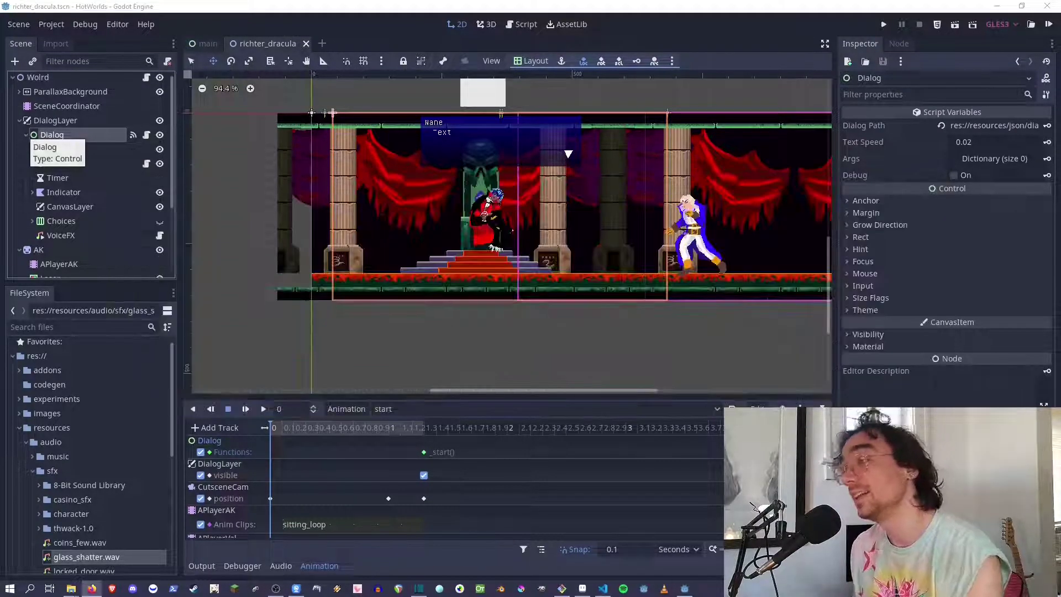
key(F6)
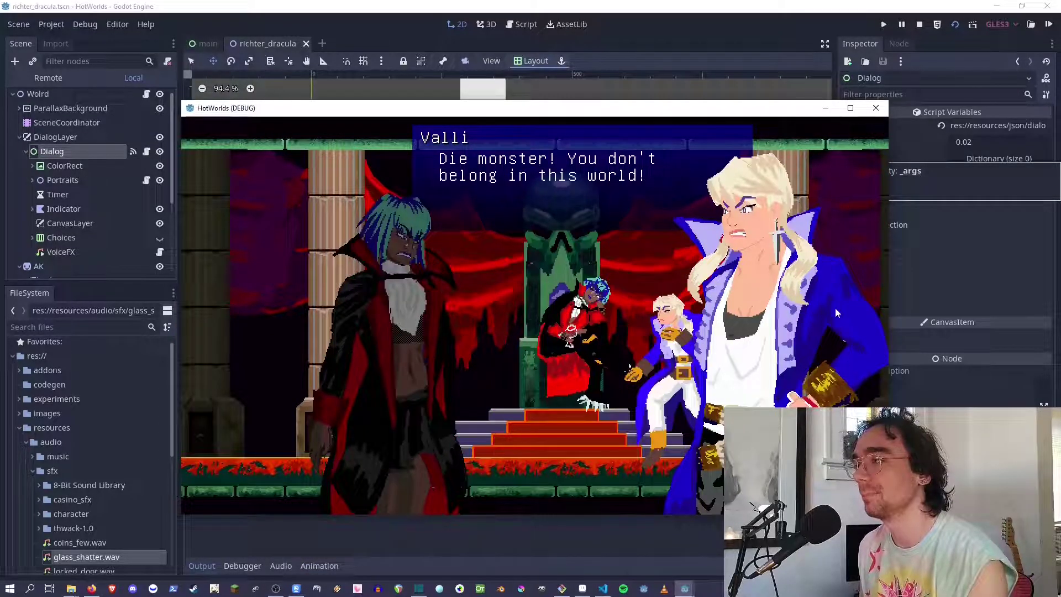
- Advance the dialog to AK's 'But enough talk; have at you!' and close the game
click(754, 234)
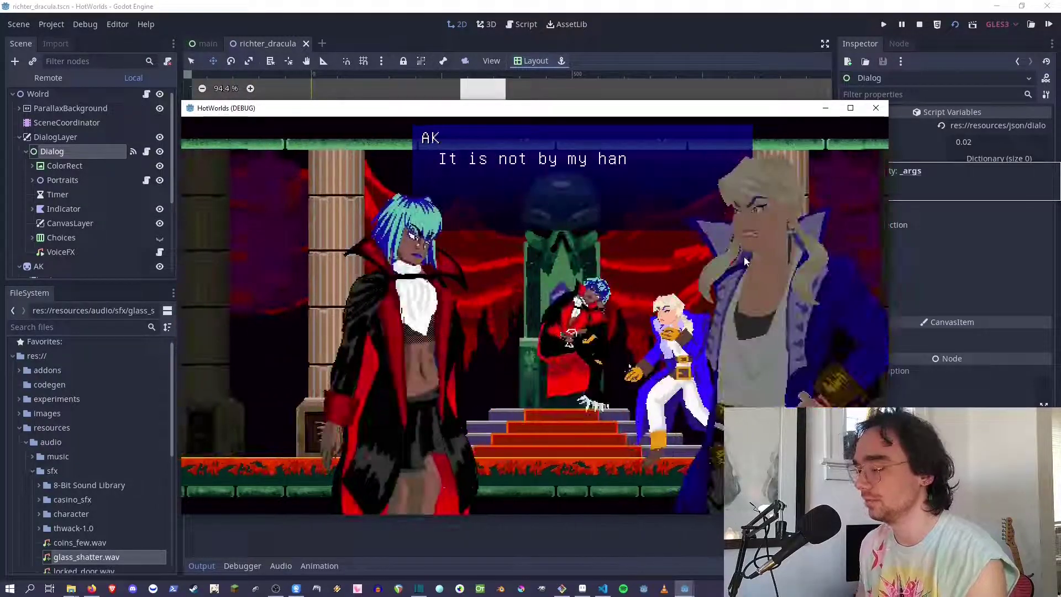
click(744, 262)
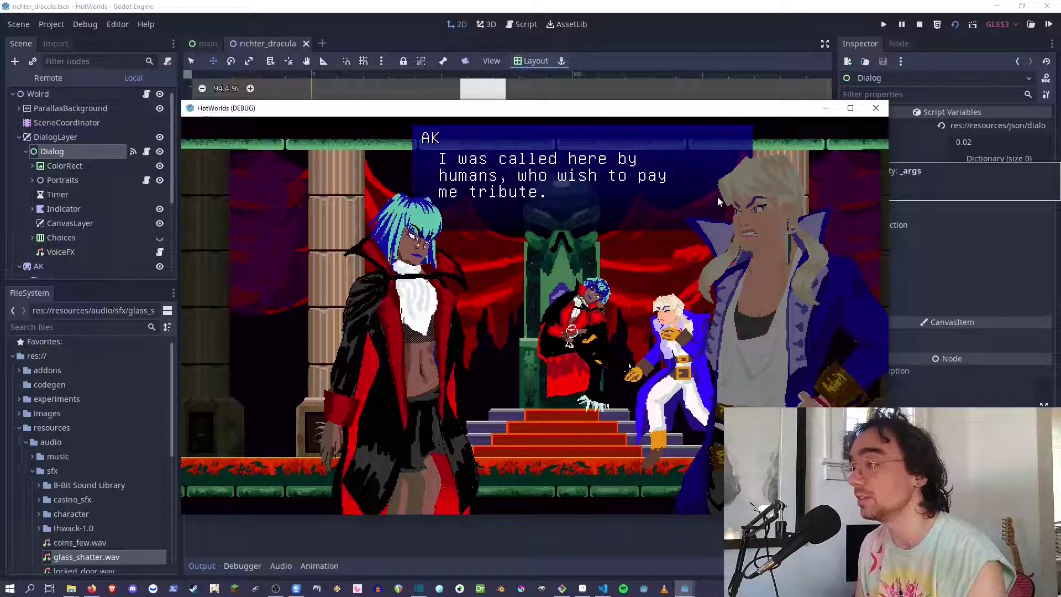
click(507, 267)
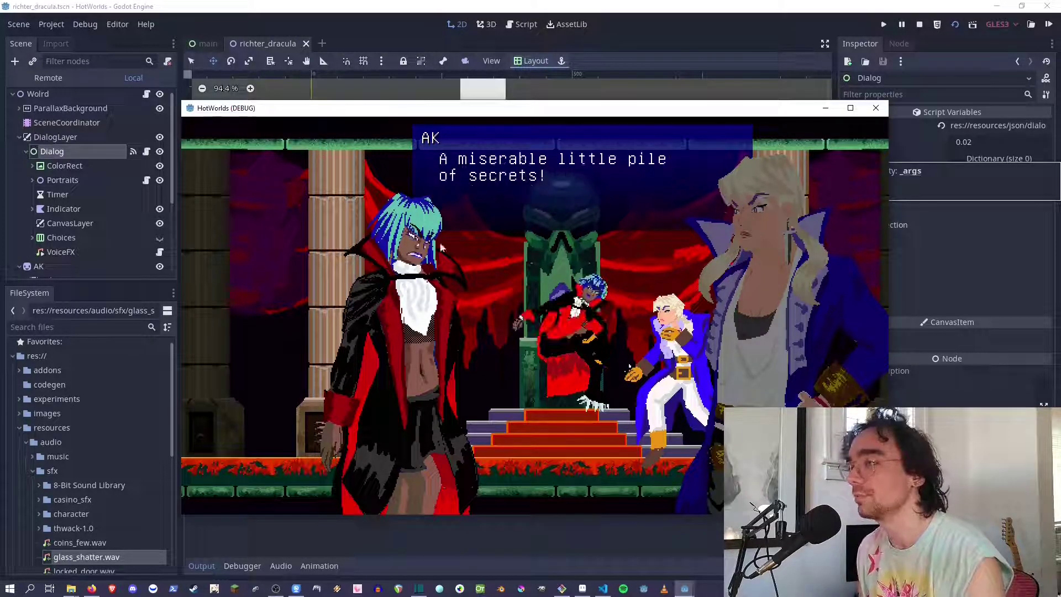
click(674, 254)
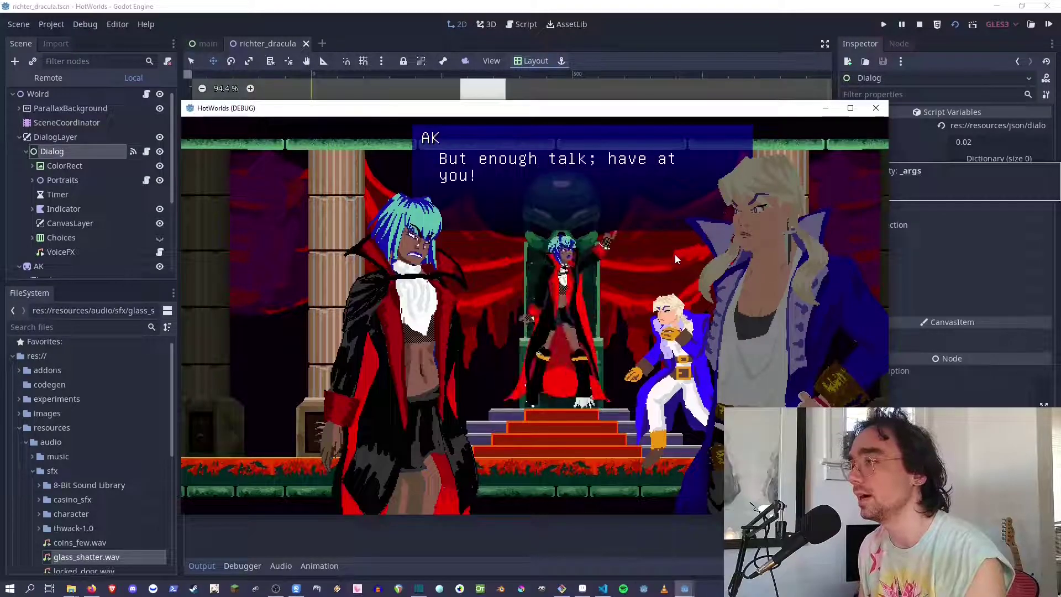
click(675, 255)
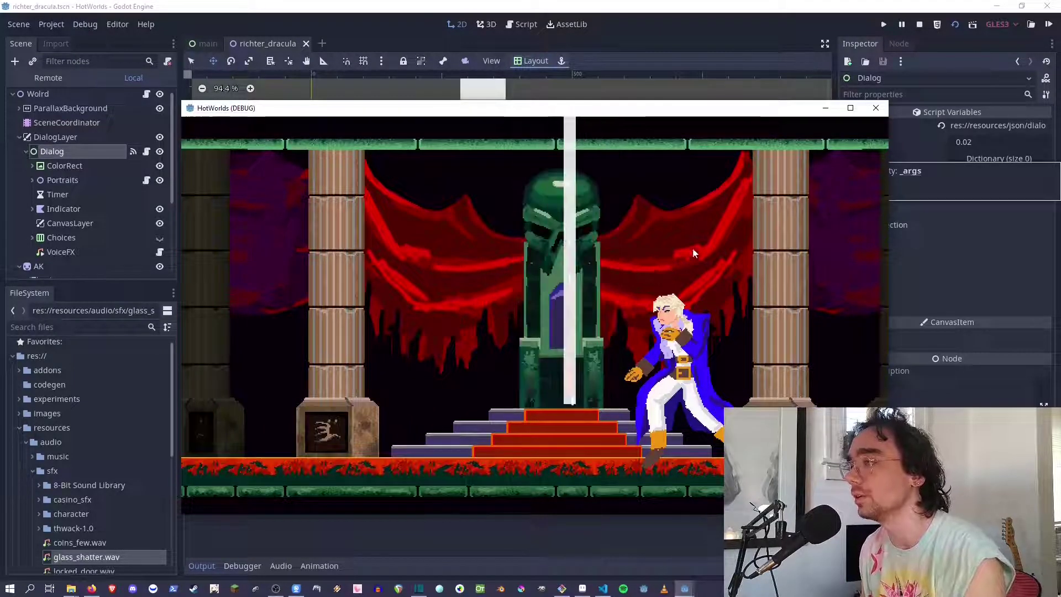
click(872, 114)
- Enlarge the Scene tree panel and adjust the 2D canvas view
drag(110, 290, 109, 342)
scroll(550, 228, up, 3)
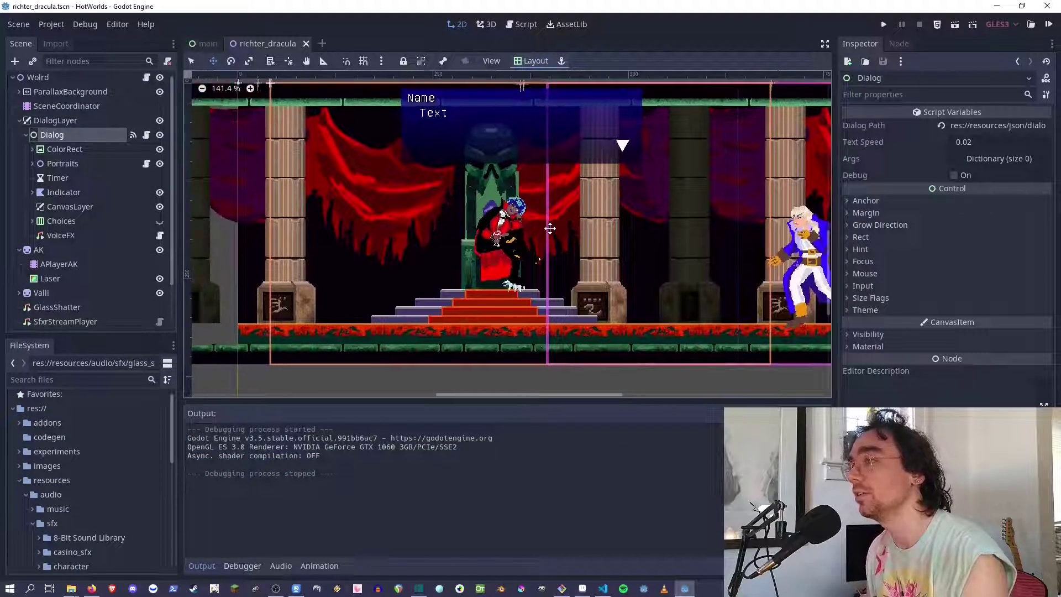
scroll(550, 228, down, 2)
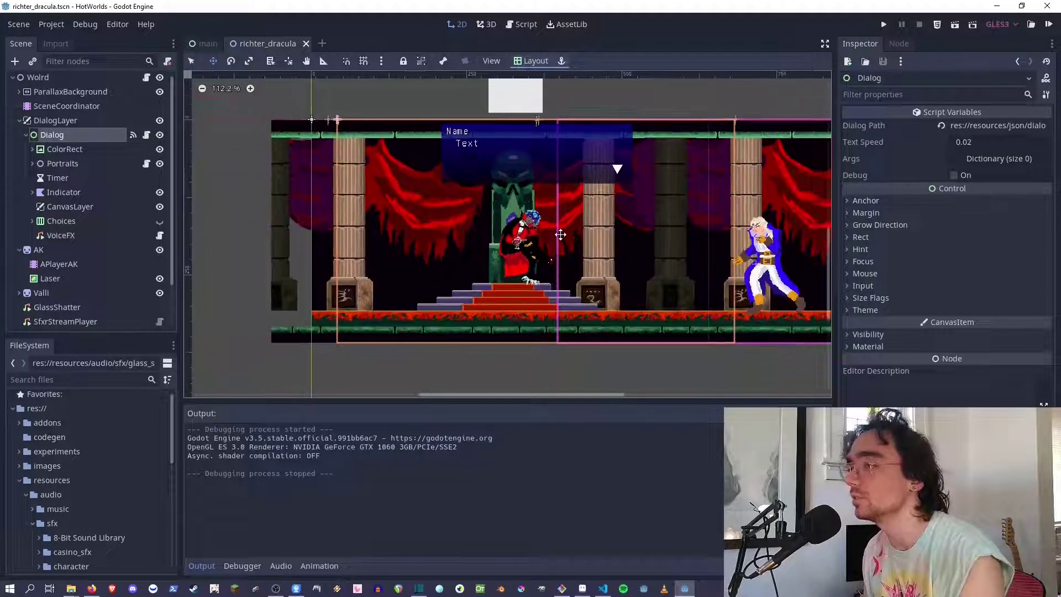
middle_drag(547, 223, 551, 228)
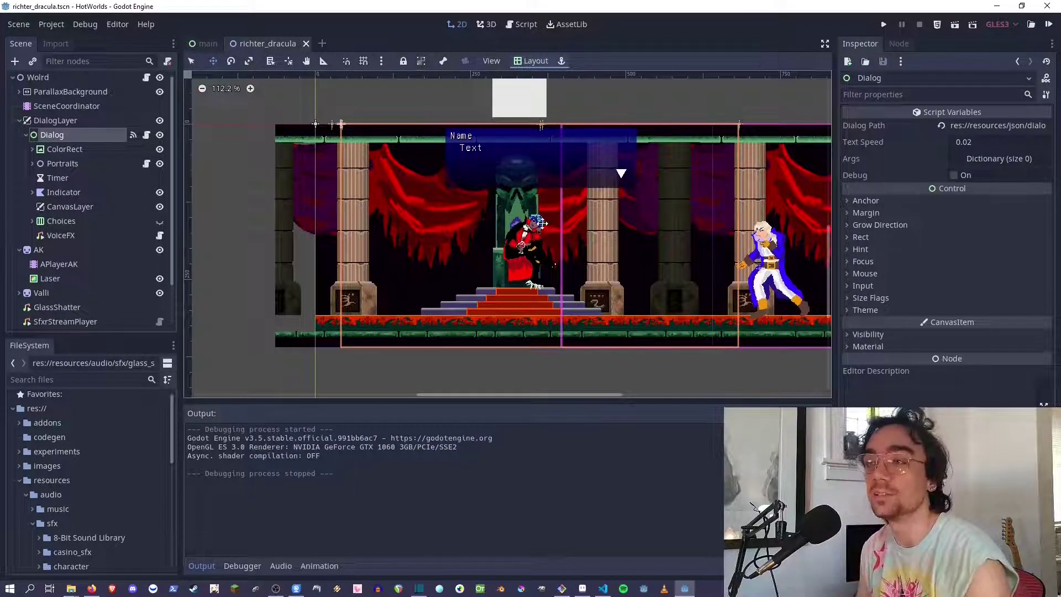
- Create a new 3D scene with a Spatial root and search Add Child Node for 'mesh'
click(323, 43)
click(61, 109)
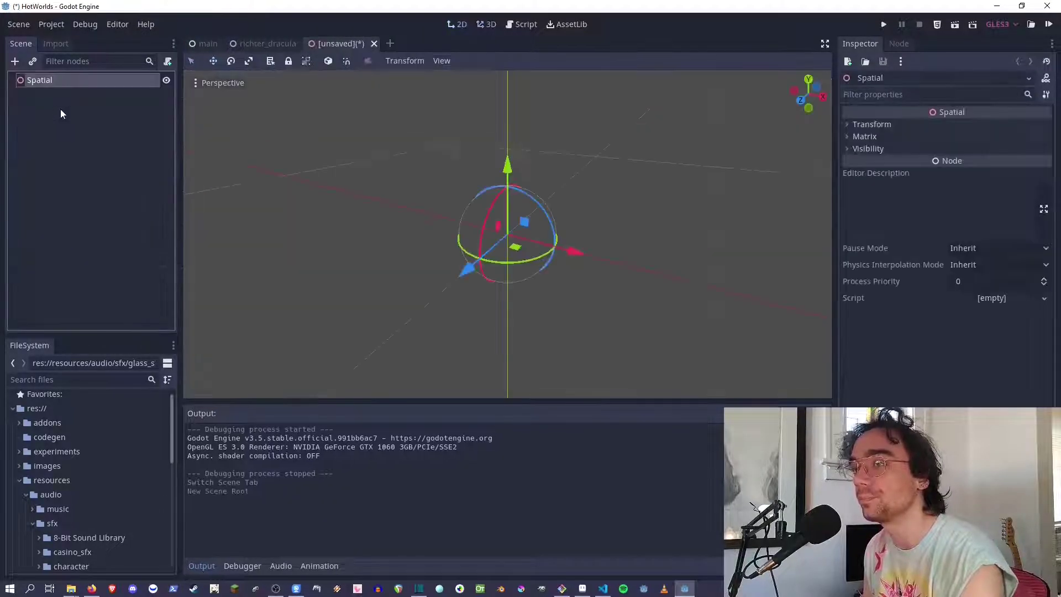
right_click(25, 84)
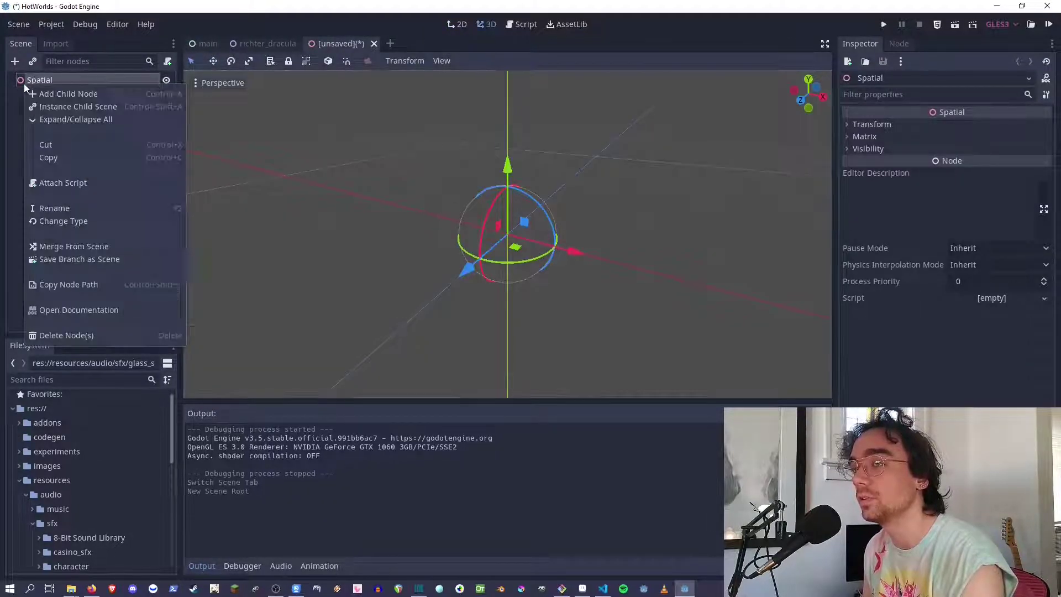
click(74, 95)
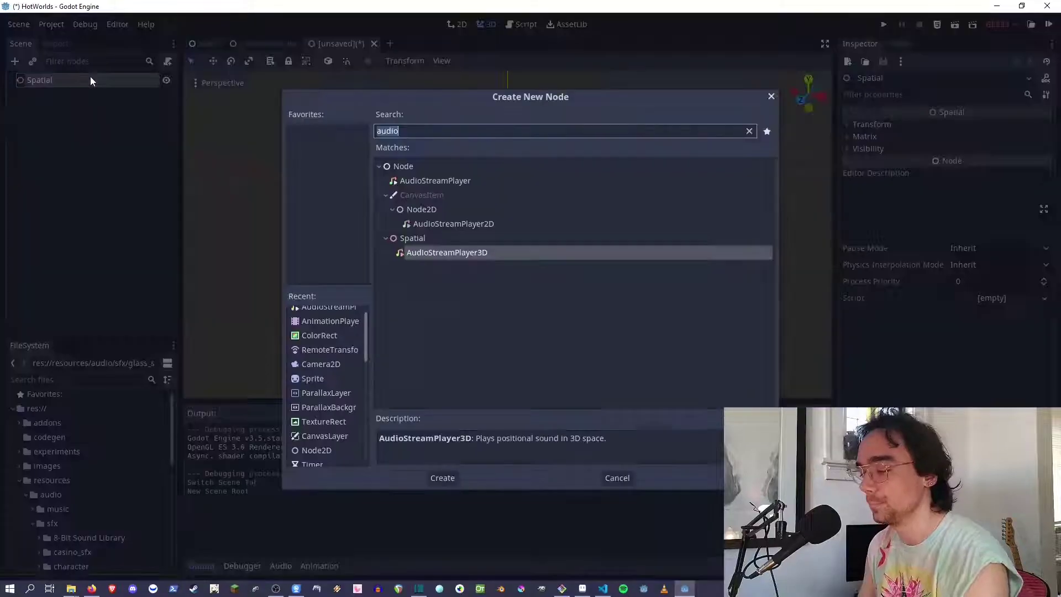
text(mesh)
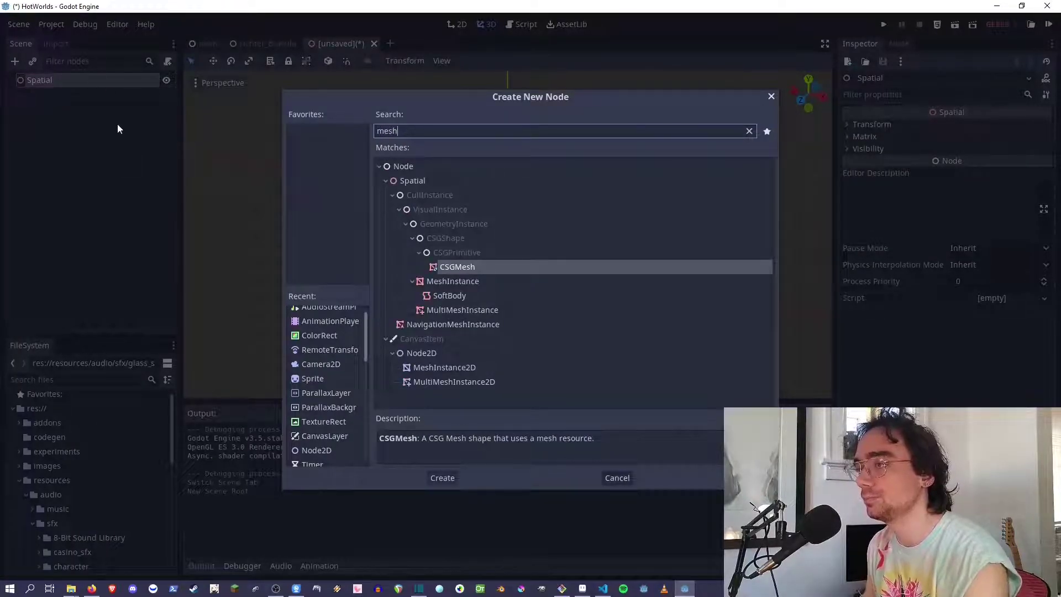
- Add a MeshInstance under Spatial and give it a new PrismMesh
double_click(438, 281)
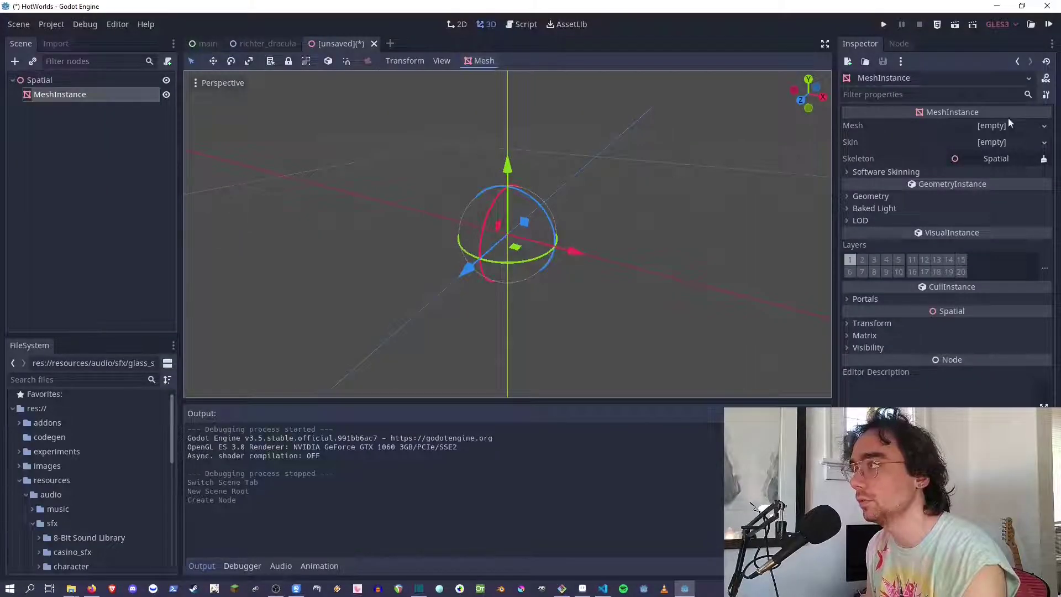
click(997, 125)
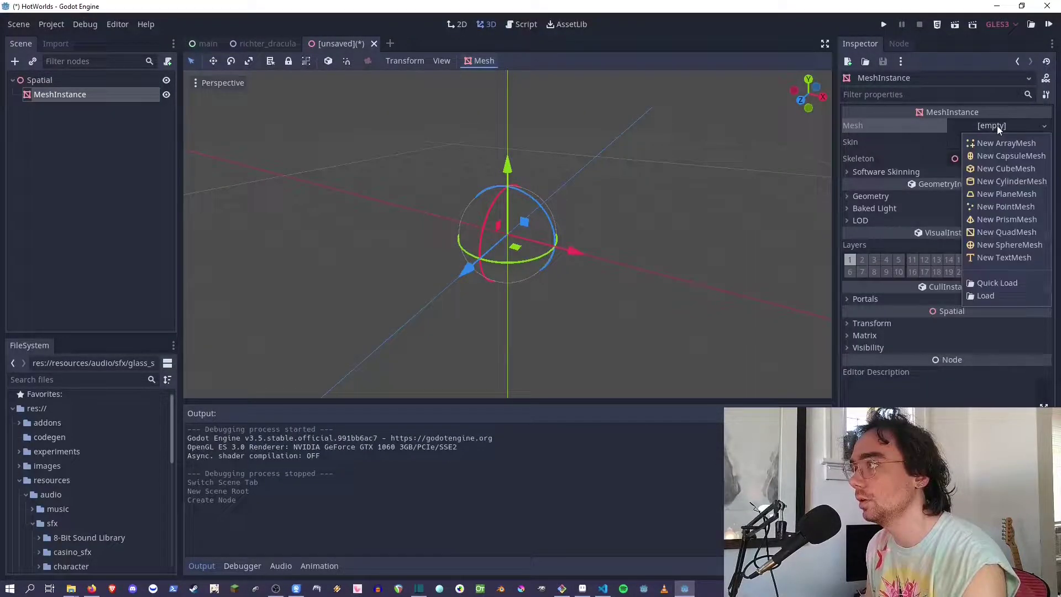
click(995, 219)
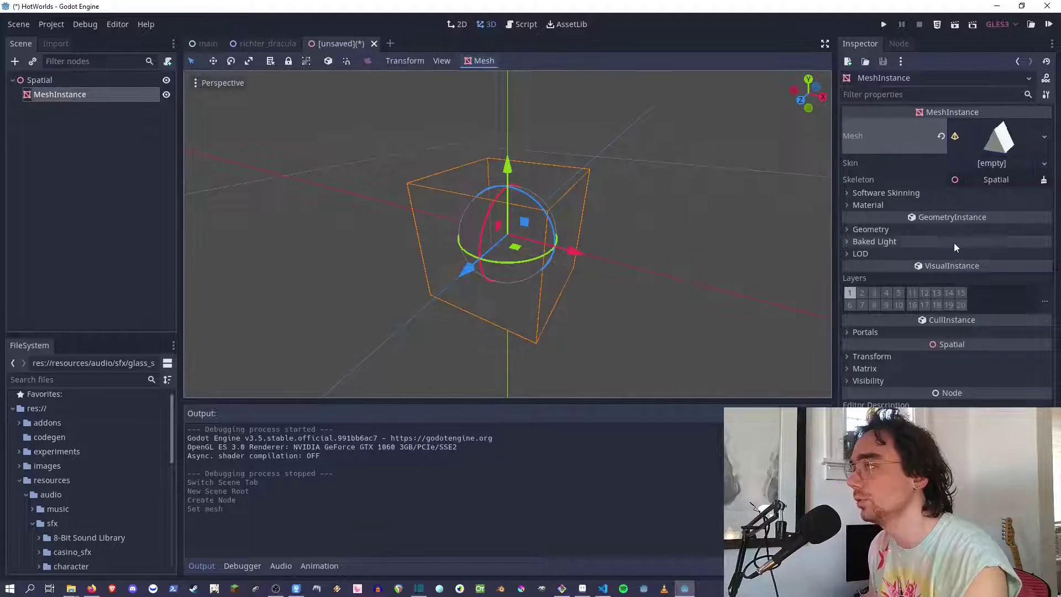
- Give the prism a new SpatialMaterial with a bright green albedo (29e970)
click(972, 205)
click(984, 219)
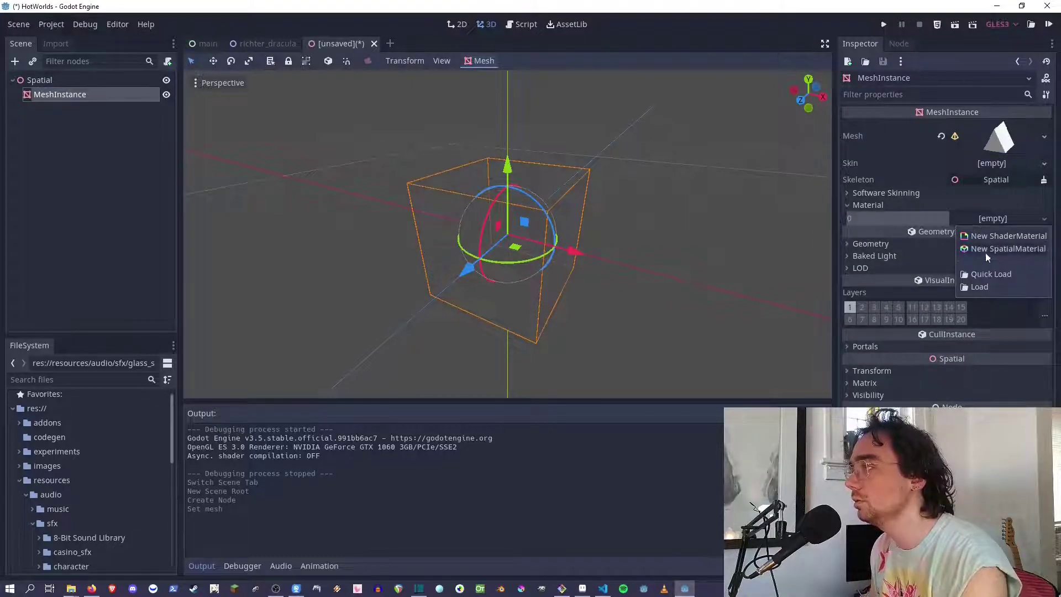
click(985, 250)
click(989, 223)
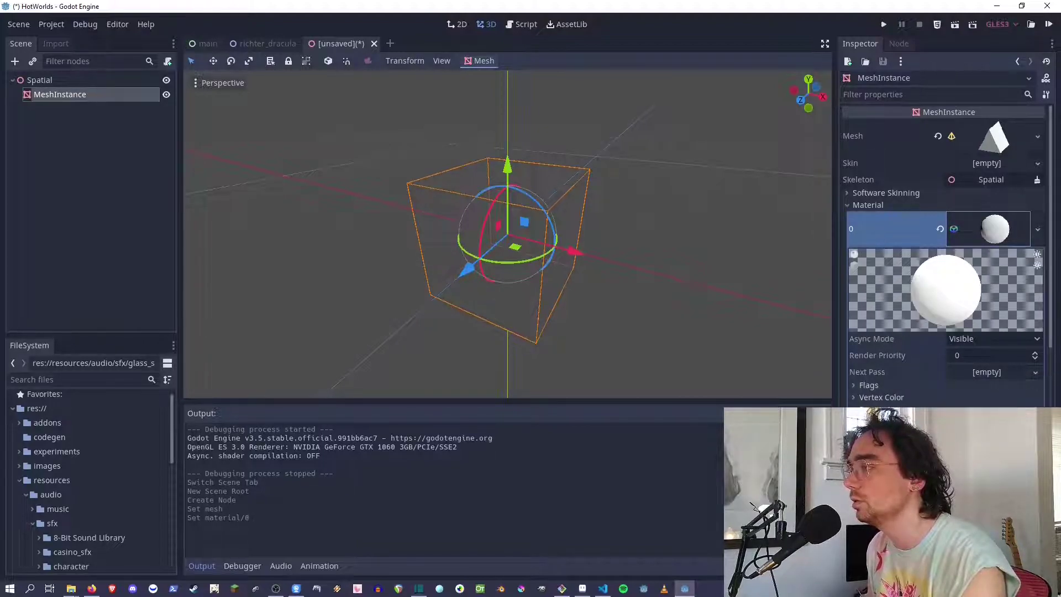
click(994, 419)
drag(895, 221, 945, 223)
- Add a DirectionalLight under Spatial to light the green prism
click(478, 113)
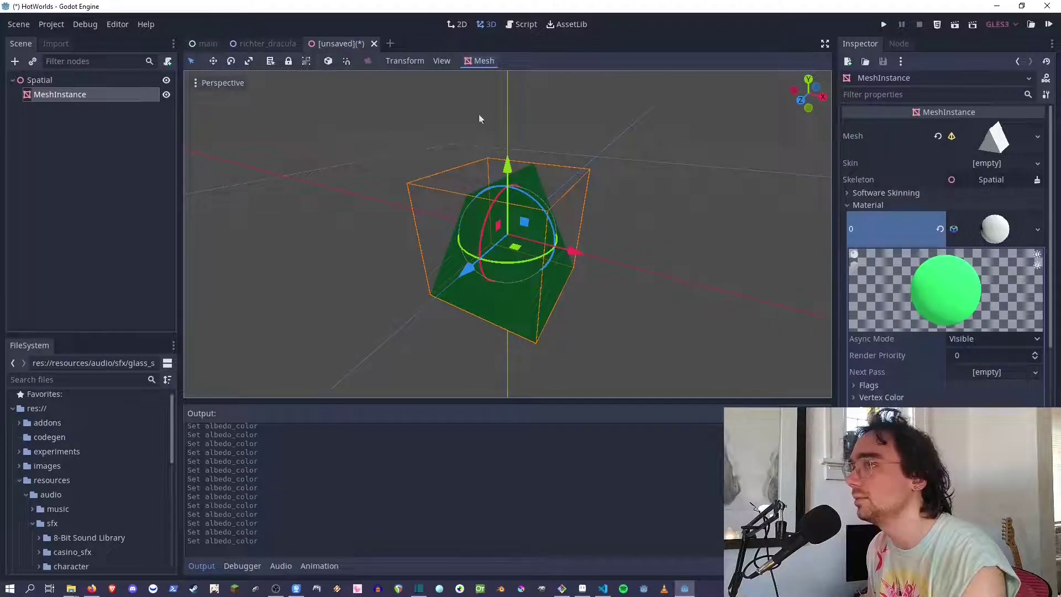
right_click(41, 77)
click(91, 85)
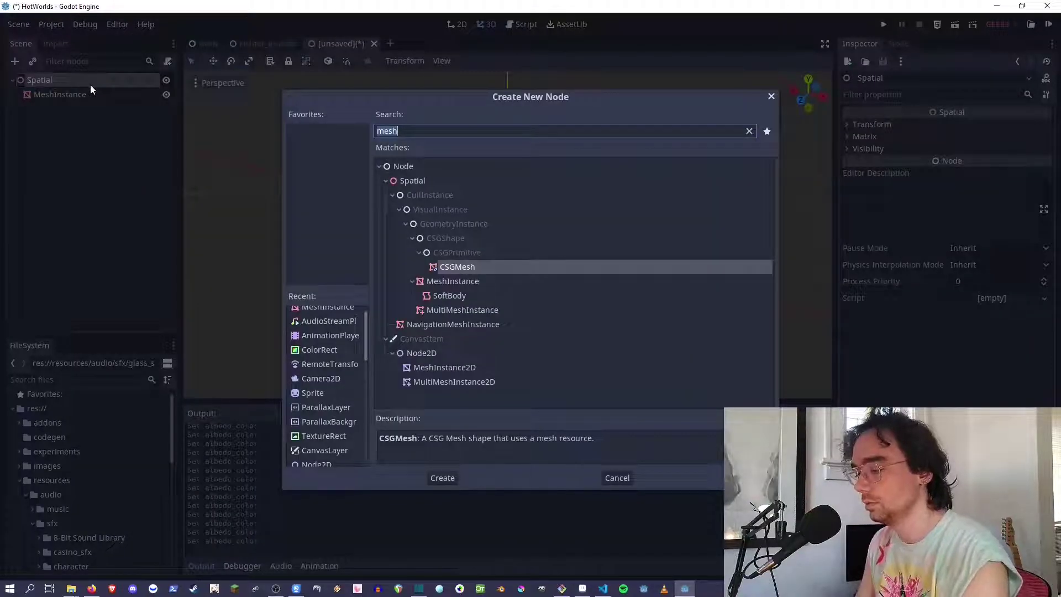
text(light)
double_click(430, 250)
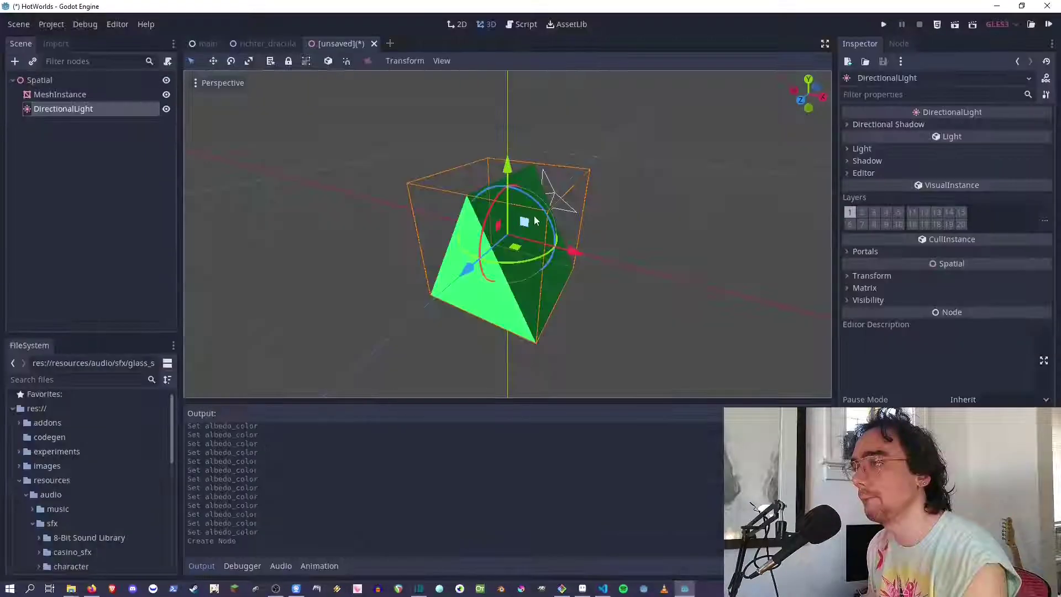
scroll(524, 230, down, 4)
middle_drag(527, 234, 502, 229)
- Add an AnimationPlayer as another child of Spatial
right_click(40, 81)
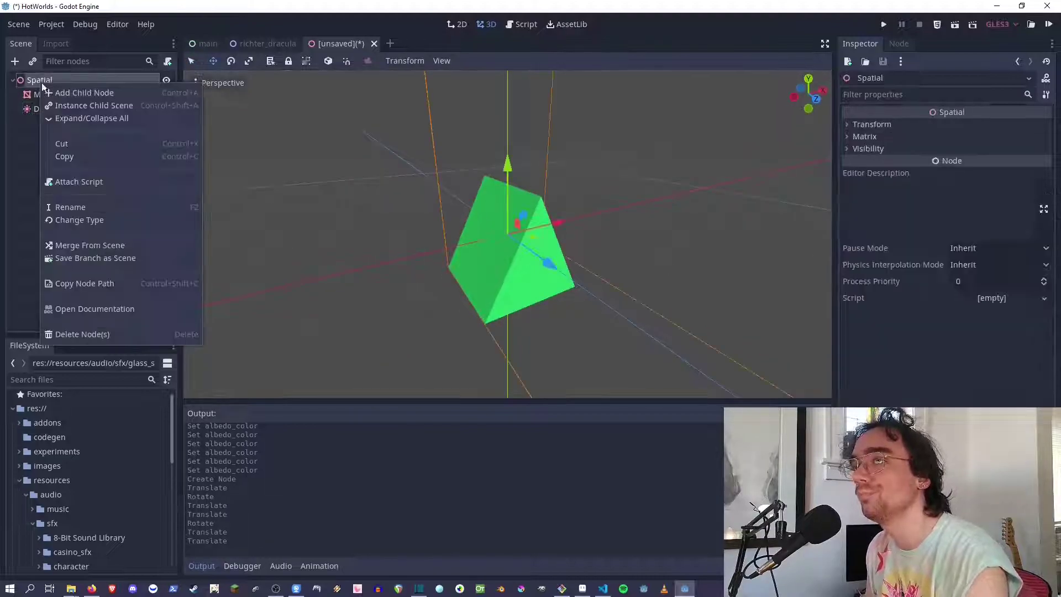
click(85, 93)
text(auimation)
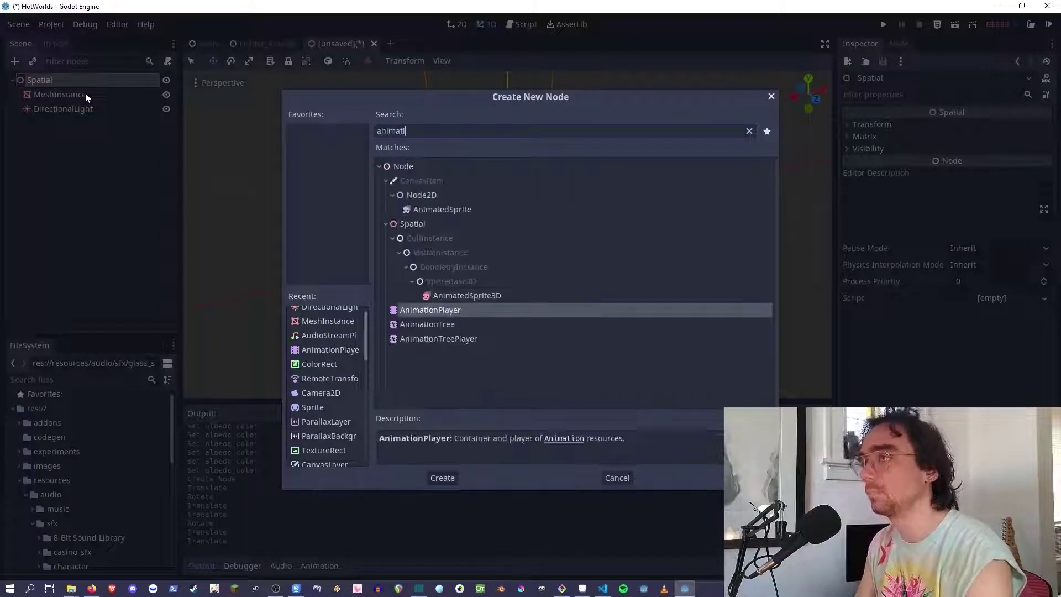
key(Return)
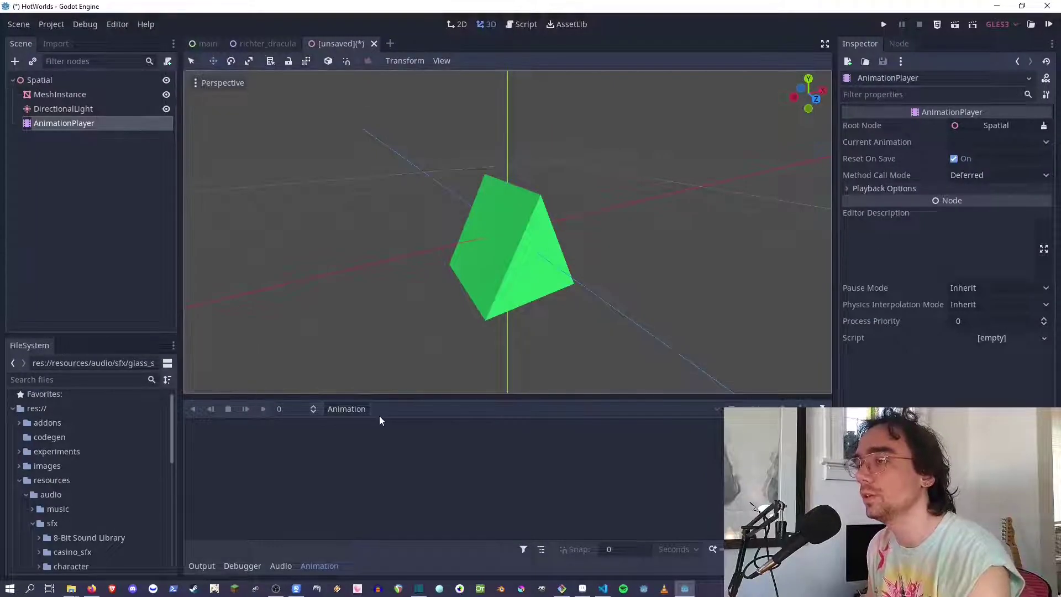
- Create a new animation named spincube in the AnimationPlayer
click(366, 413)
click(357, 364)
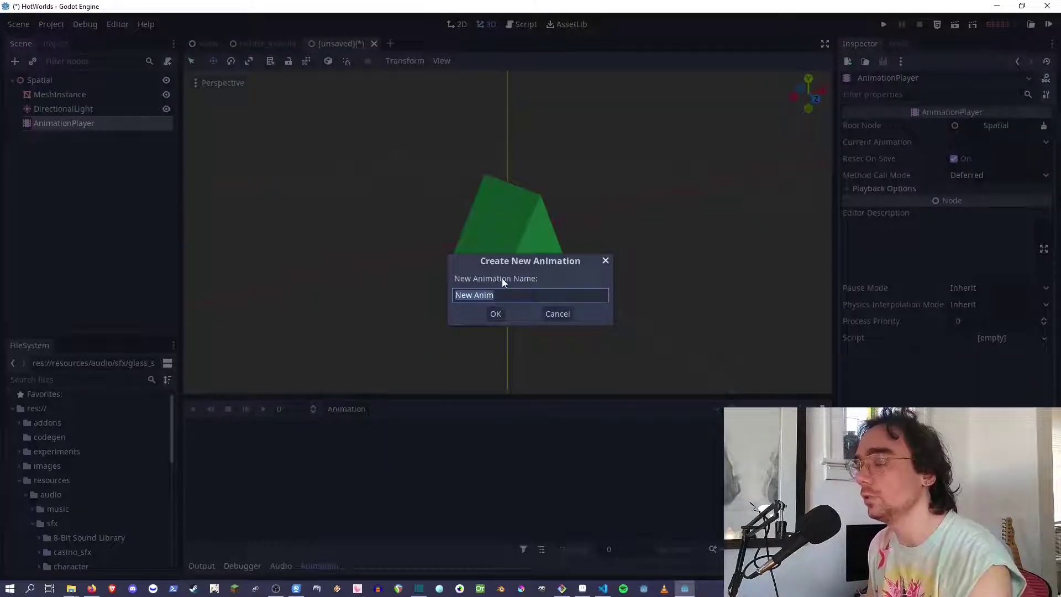
text(spl)
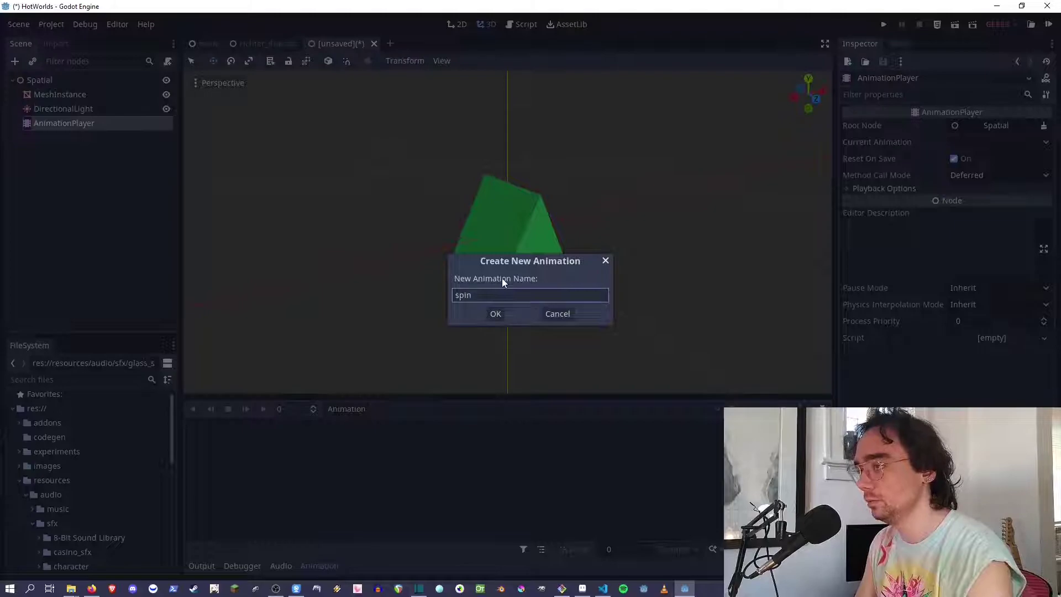
key(Return)
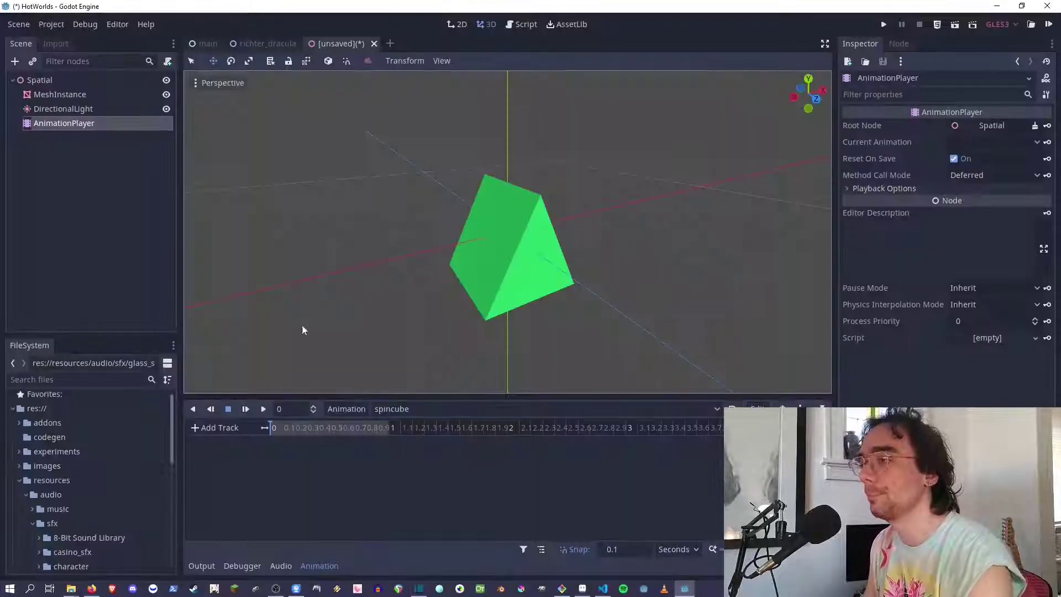
- Add a 3D Transform Track for MeshInstance to spincube
click(213, 428)
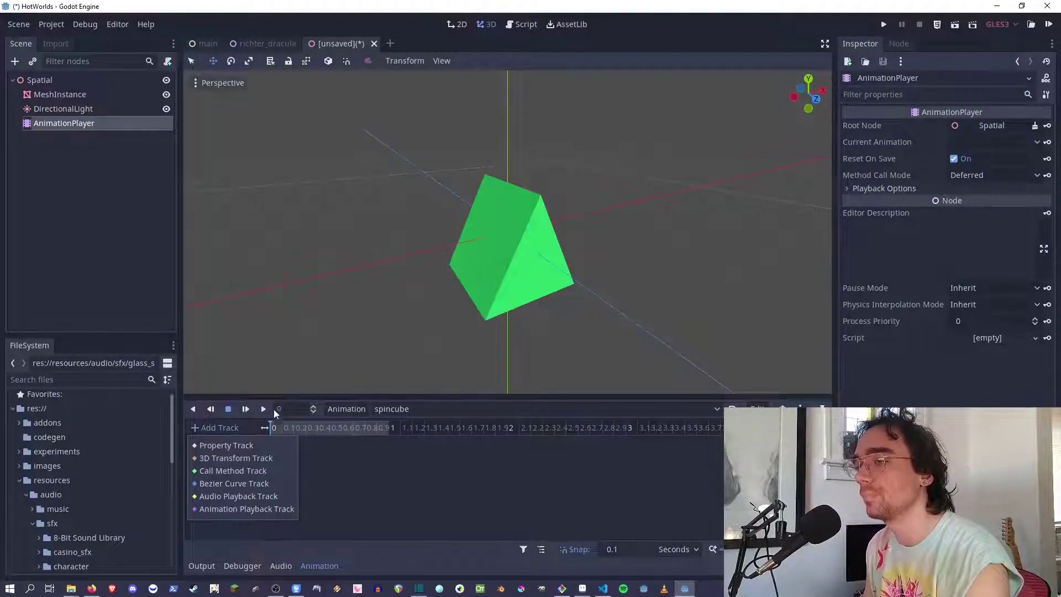
click(235, 458)
click(192, 128)
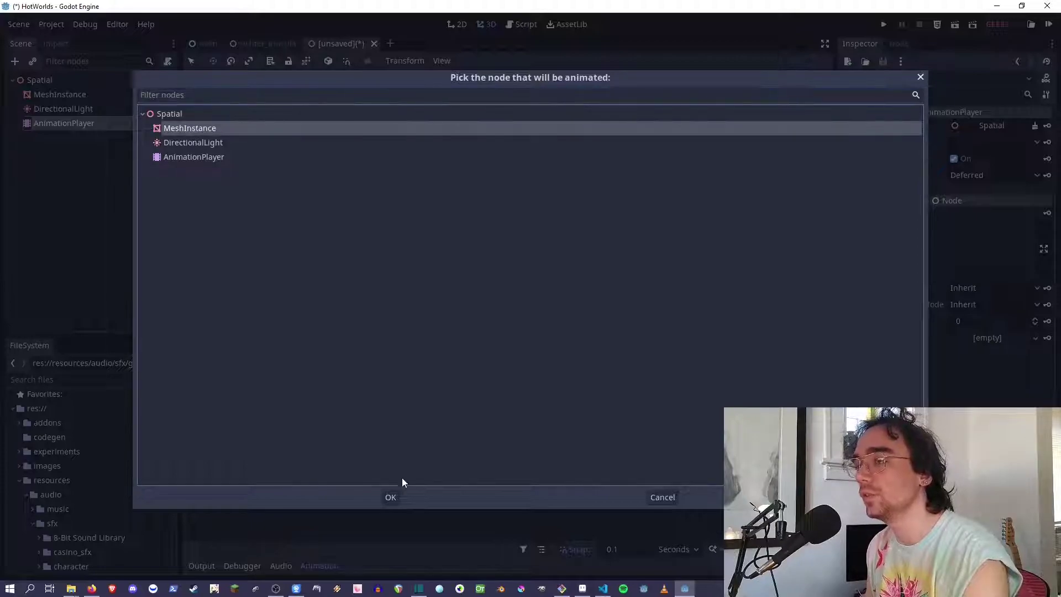
click(390, 497)
scroll(529, 348, down, 3)
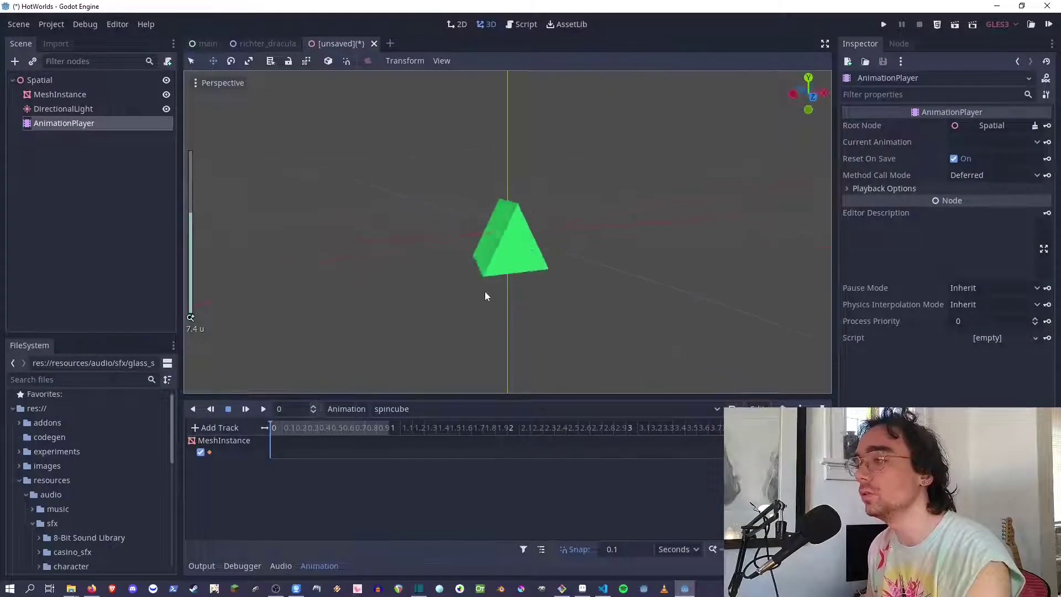
middle_drag(485, 297, 452, 291)
- Add a property track for MeshInstance's translation property
click(216, 428)
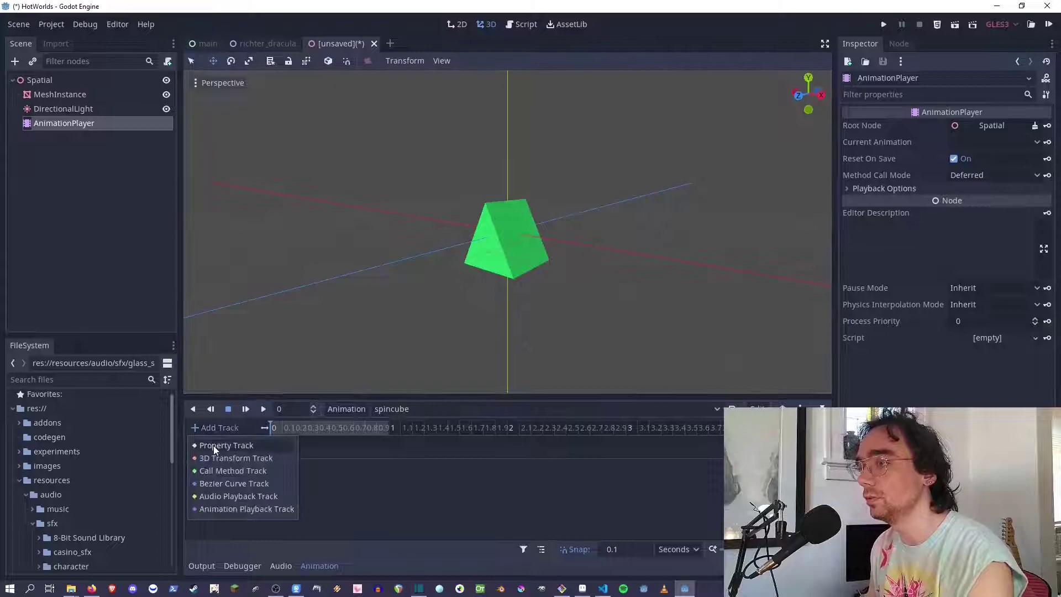
click(213, 445)
click(180, 131)
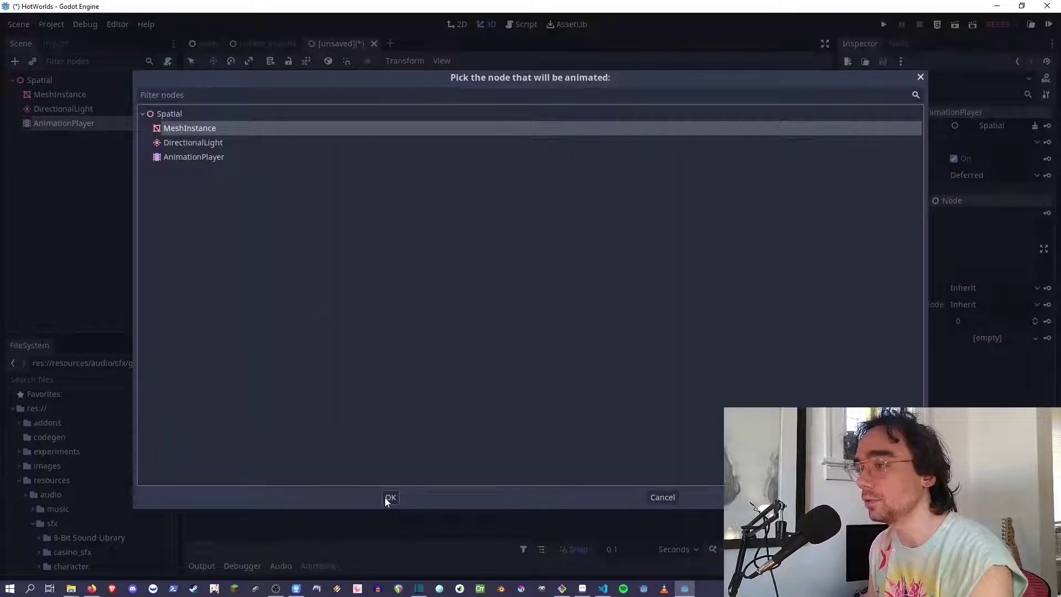
click(390, 497)
scroll(247, 284, up, 8)
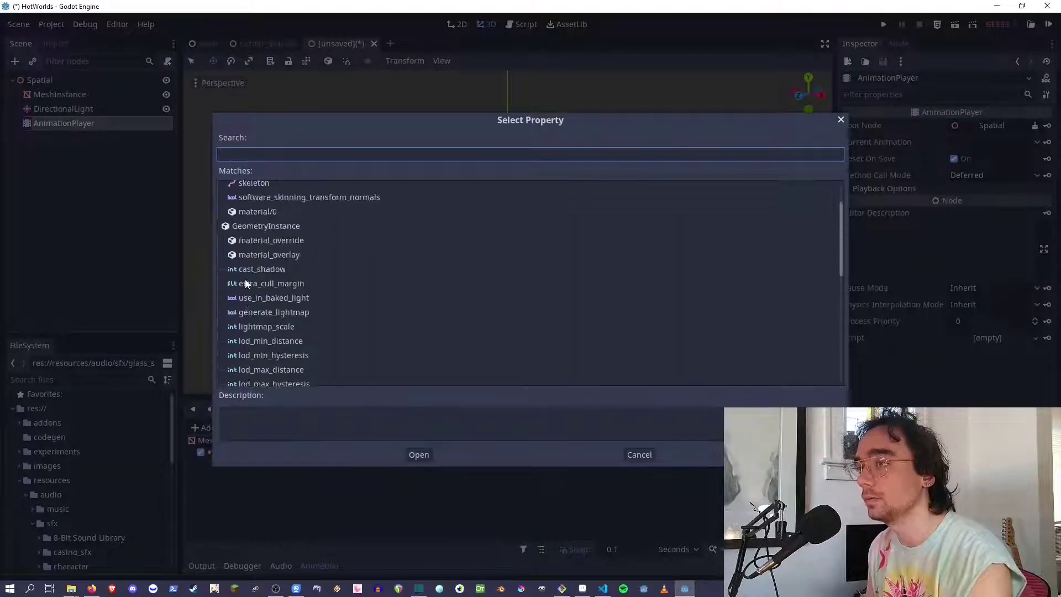
text(tra)
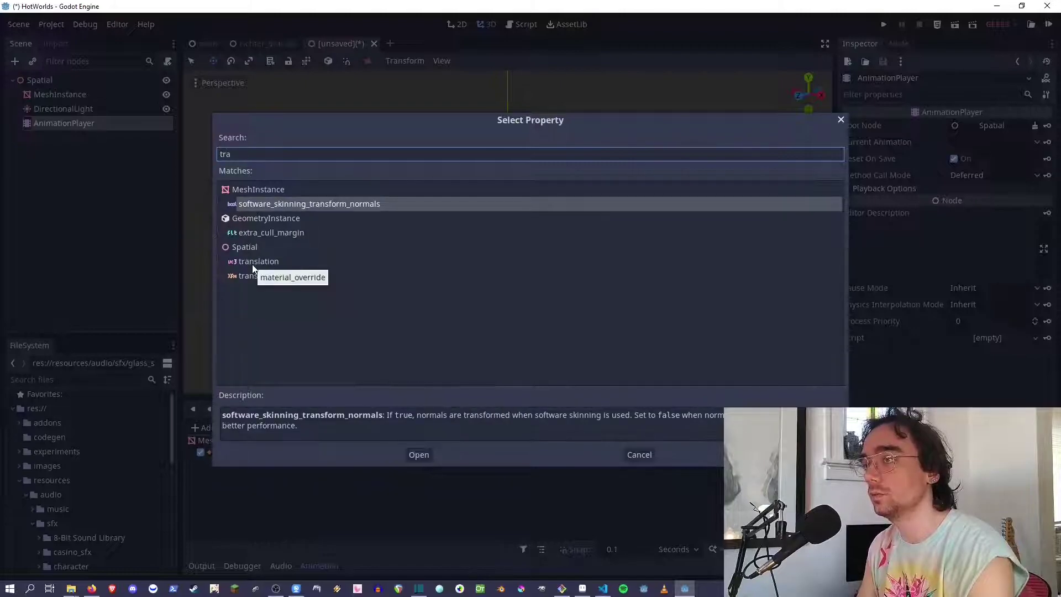
double_click(252, 262)
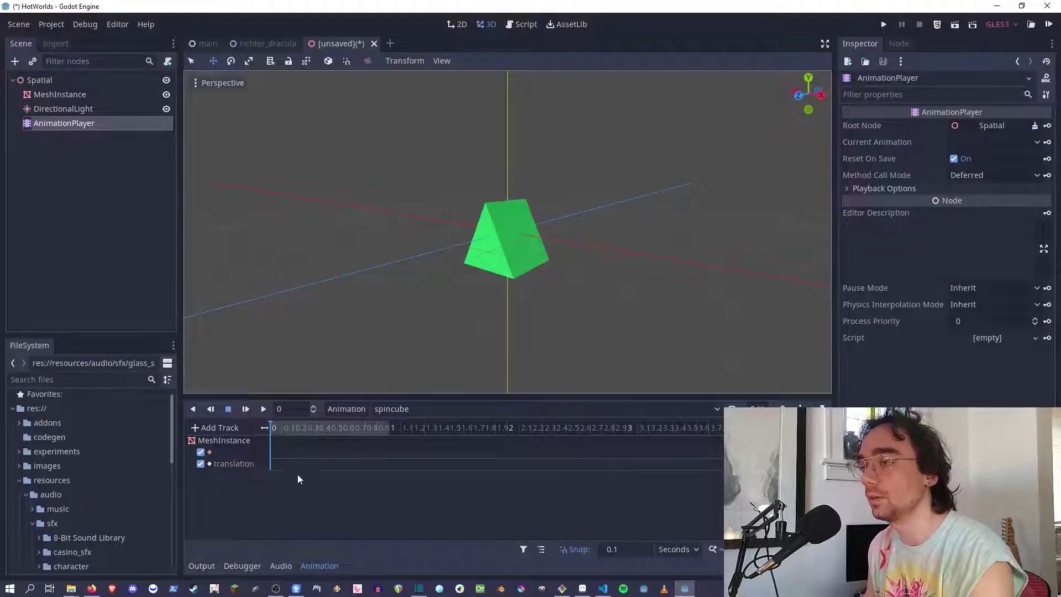
- Insert a translation key with y set to 10, then delete the translation track
right_click(278, 463)
click(294, 470)
click(280, 463)
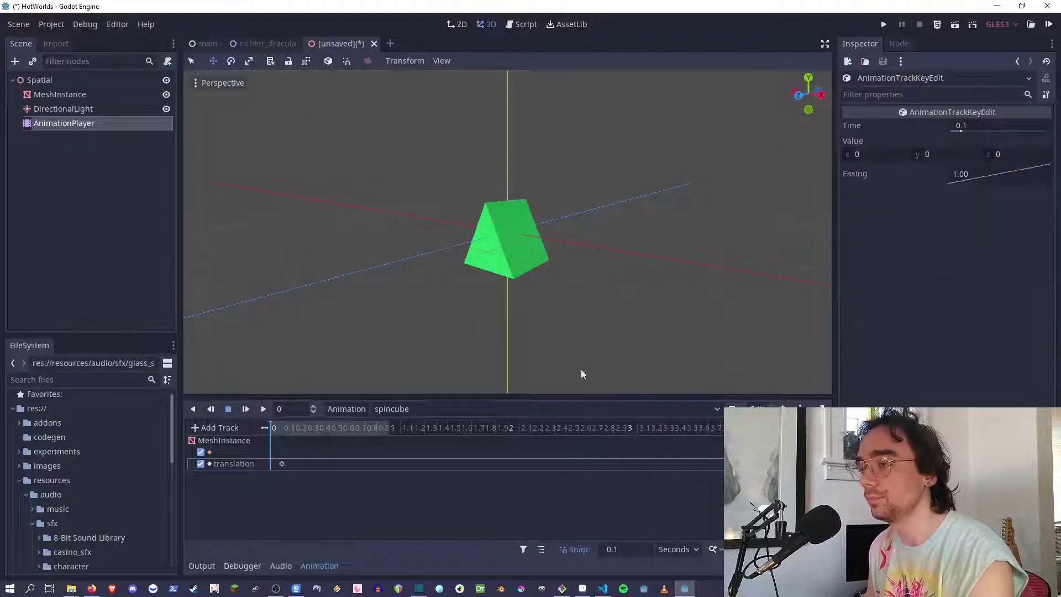
click(958, 155)
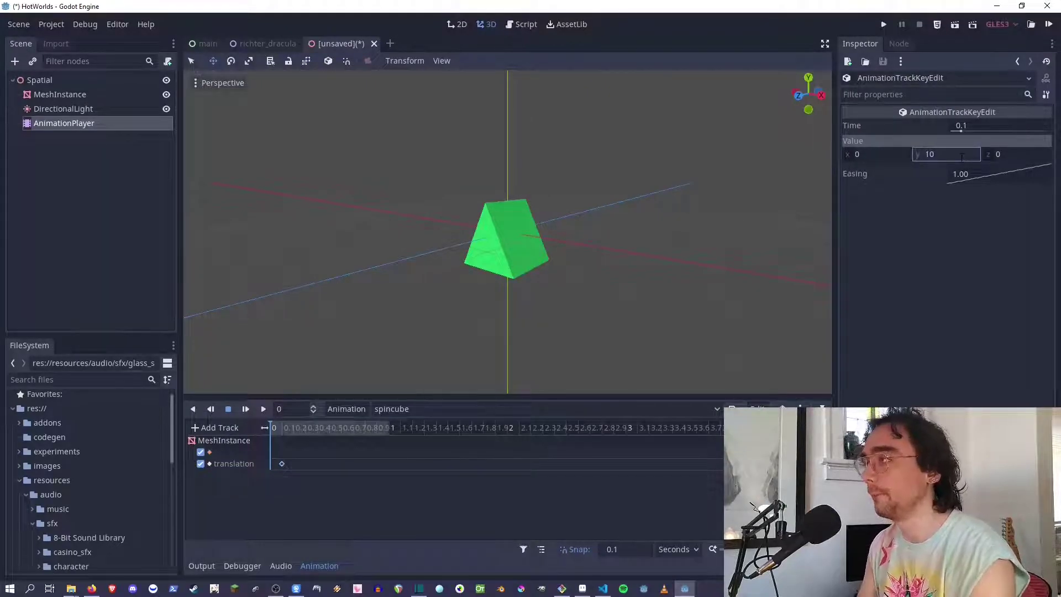
key(Return)
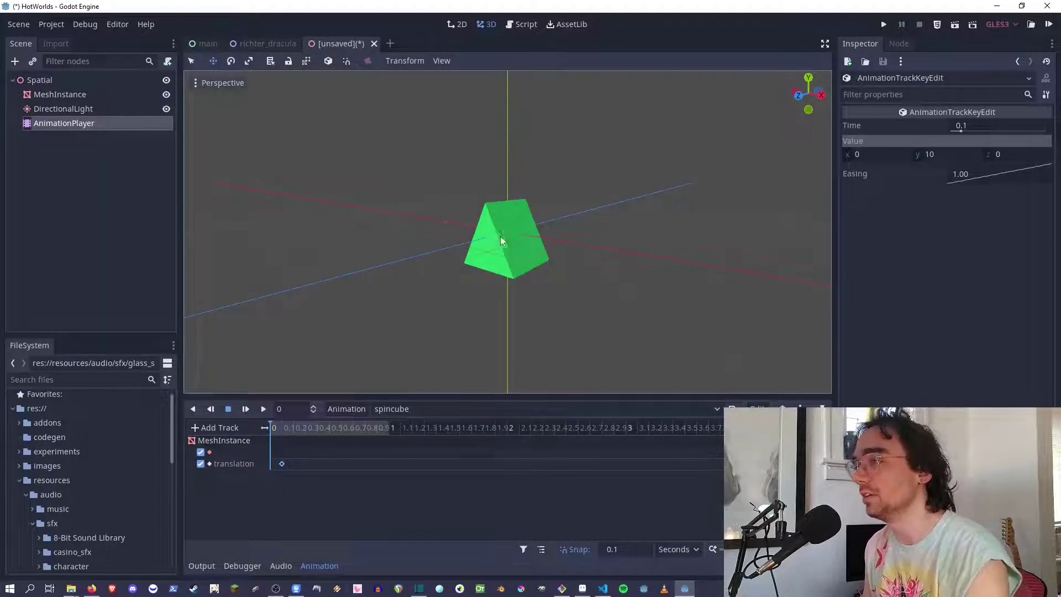
key(Delete)
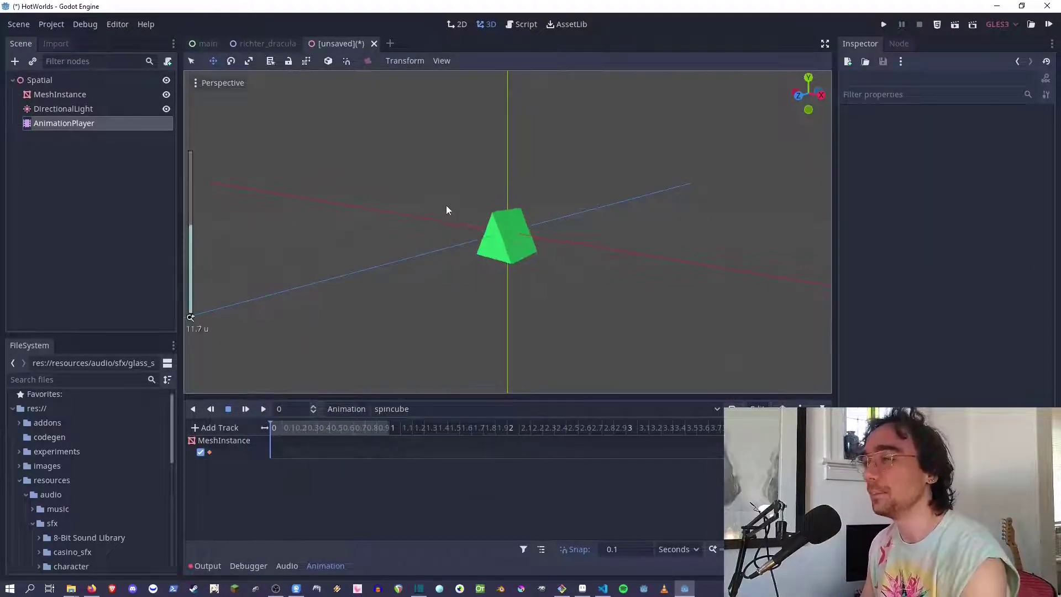
- Key MeshInstance's Translation from the Inspector, creating the track with RESET tracks
scroll(420, 184, up, 10)
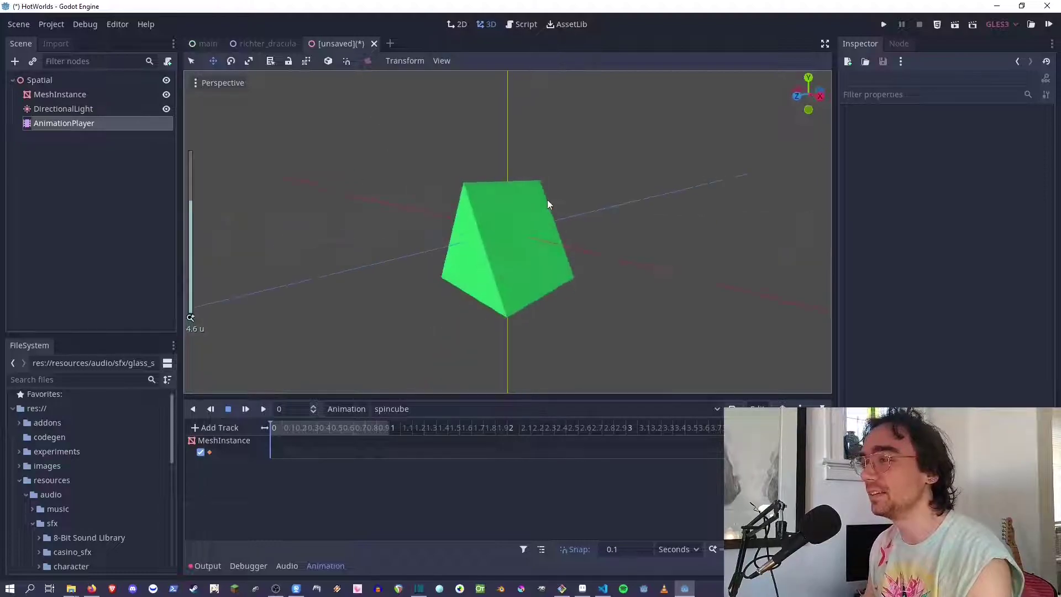
scroll(547, 204, down, 2)
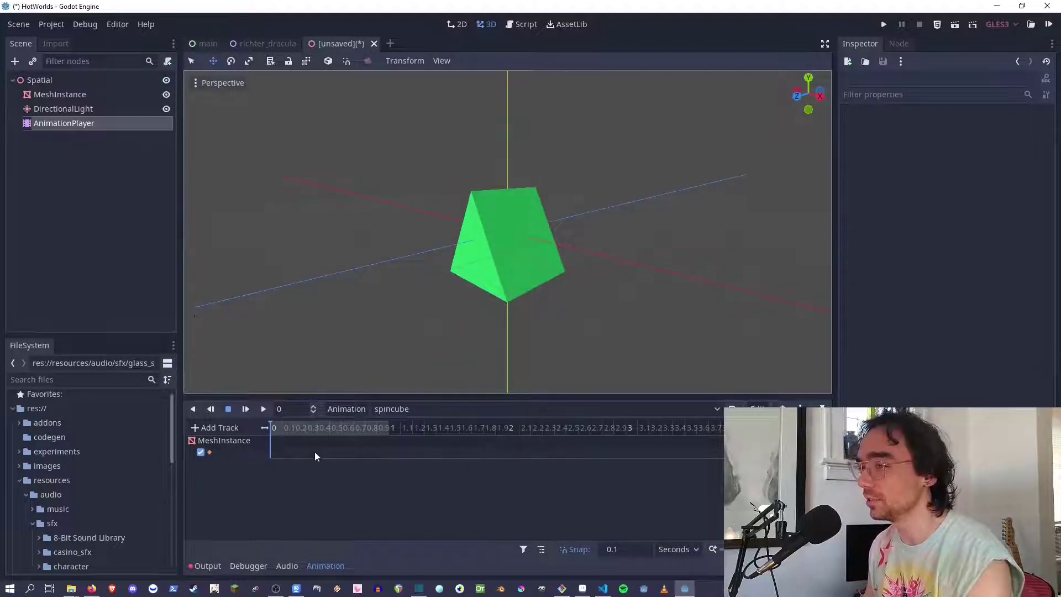
click(458, 262)
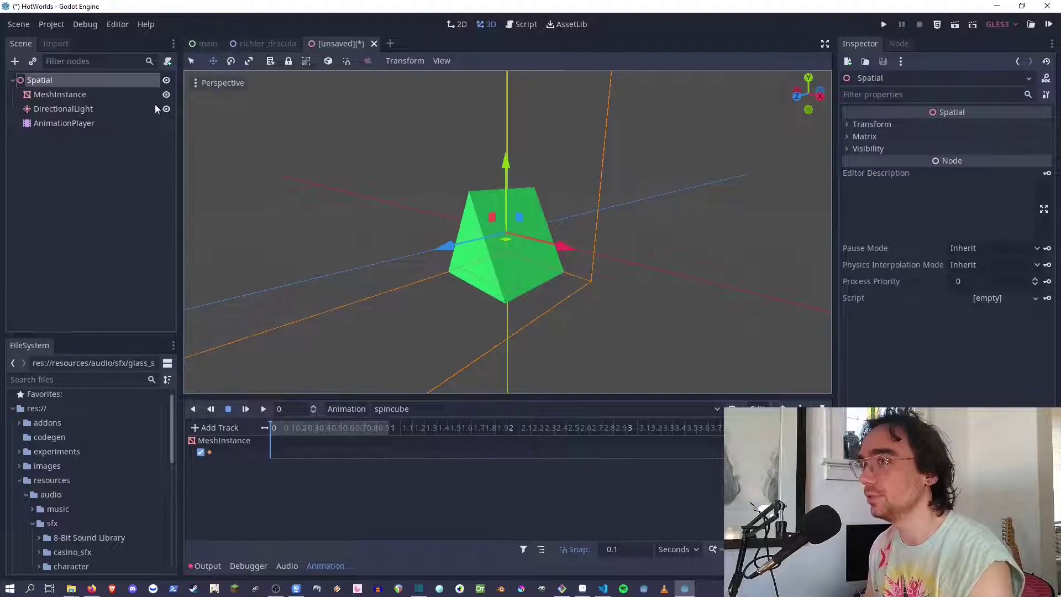
click(75, 93)
scroll(862, 315, down, 1)
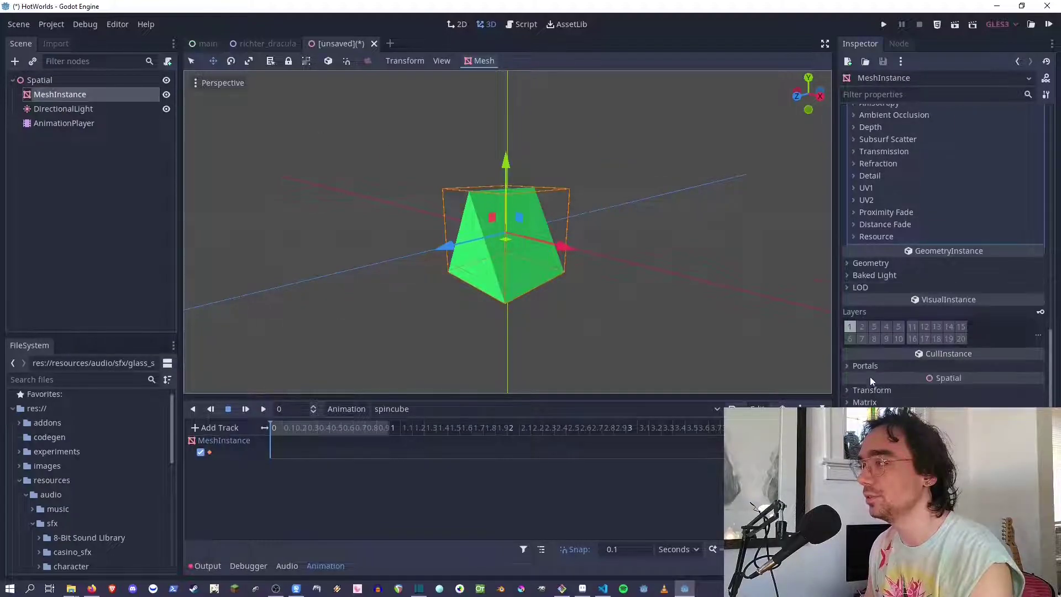
click(861, 391)
scroll(860, 393, down, 3)
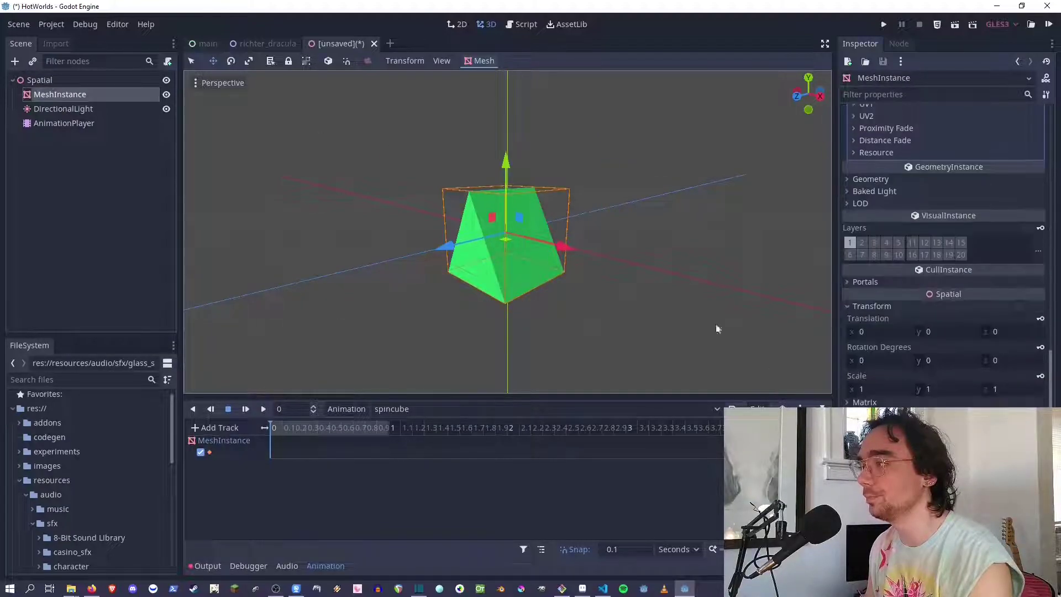
click(1041, 320)
click(483, 313)
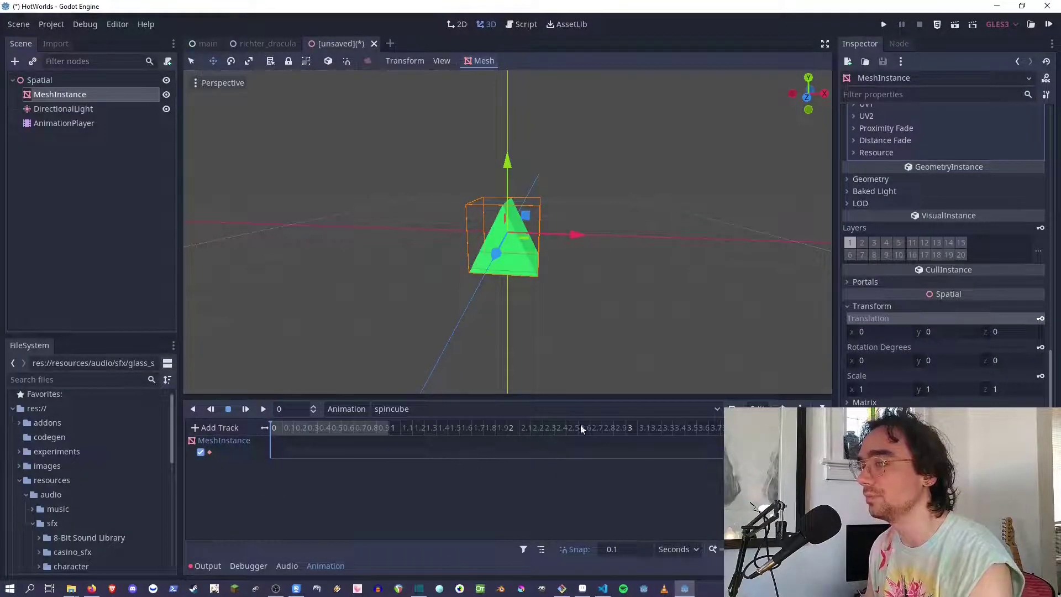
click(1039, 318)
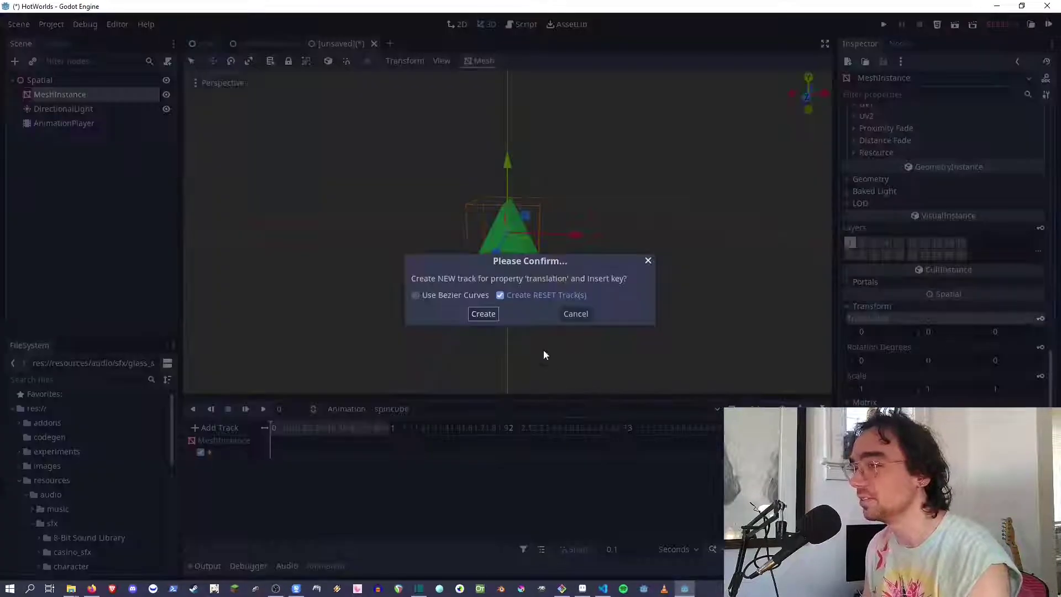
click(483, 314)
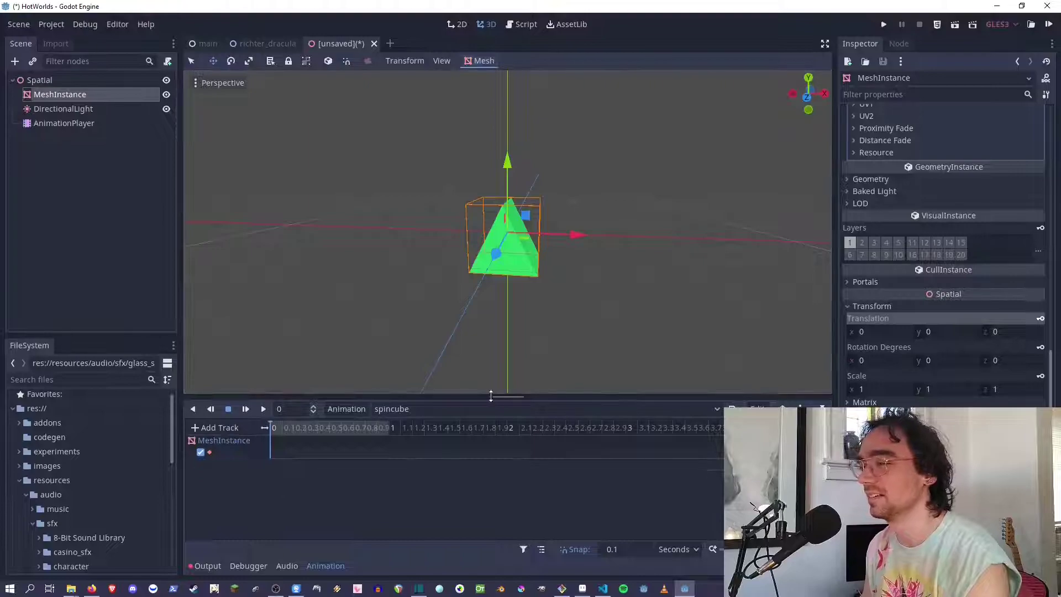
- Check the RESET animation, then switch back to spincube
click(475, 409)
click(477, 426)
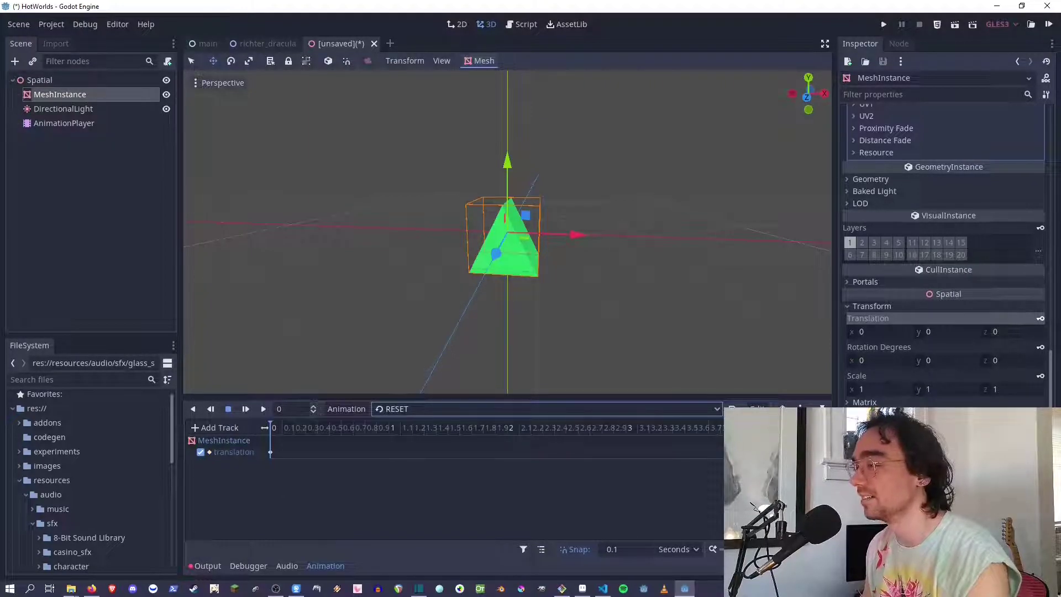
click(535, 409)
click(531, 437)
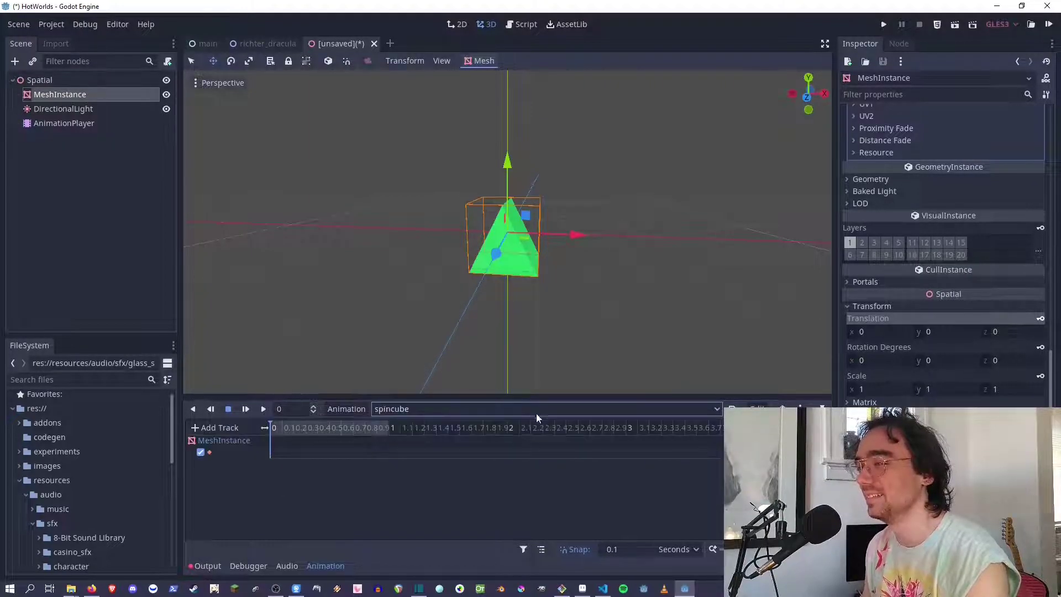
- Insert a MeshInstance transform key at time 0
right_click(279, 452)
click(288, 461)
click(271, 452)
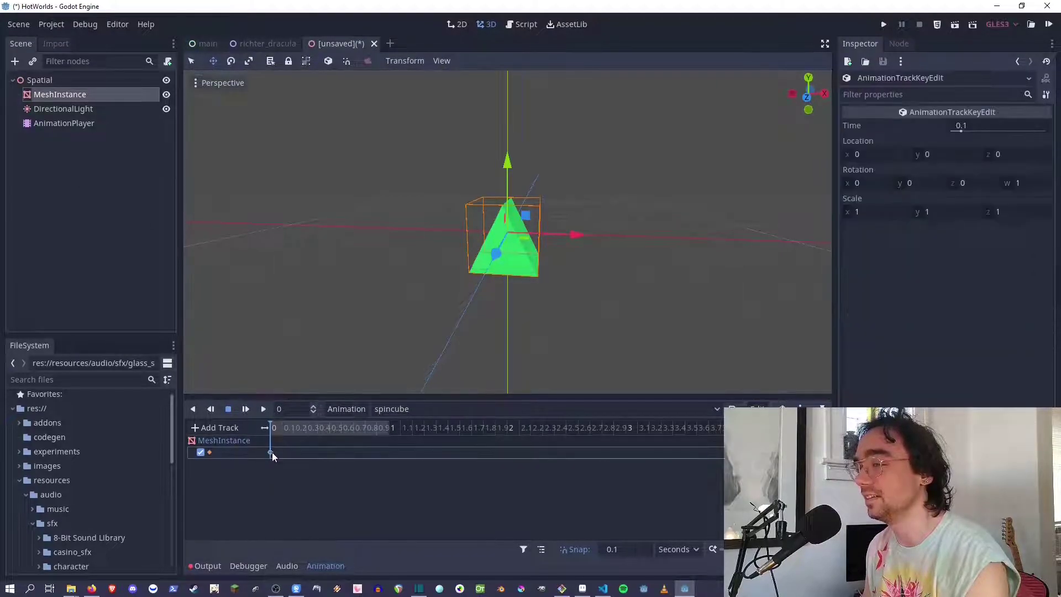
- At 0.6 seconds, slide the prism along Z, key it, and play spincube
scroll(420, 248, down, 2)
middle_drag(420, 248, 450, 282)
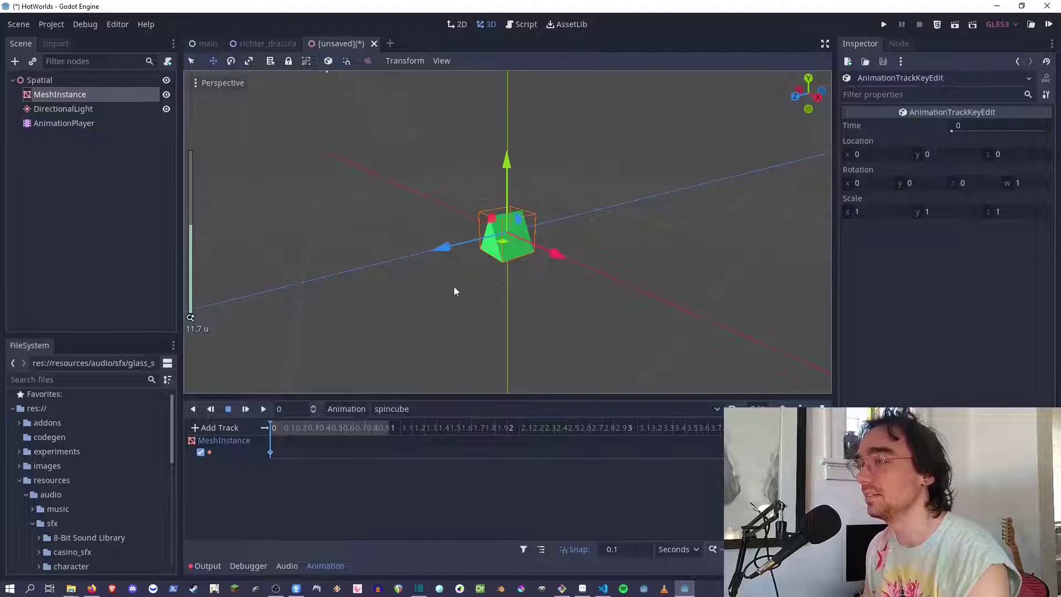
drag(441, 246, 291, 302)
click(340, 426)
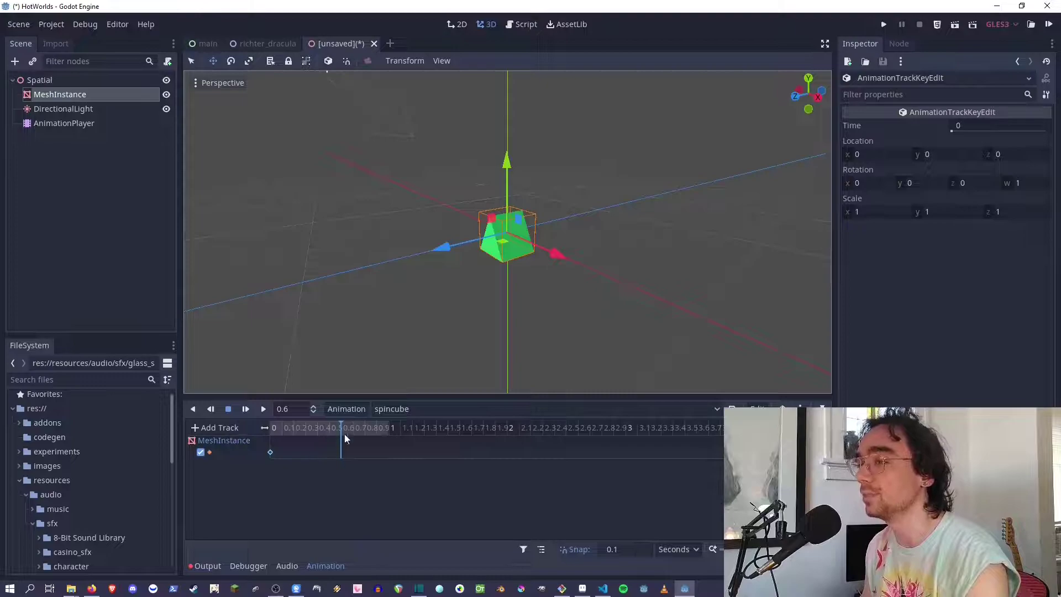
drag(448, 247, 273, 289)
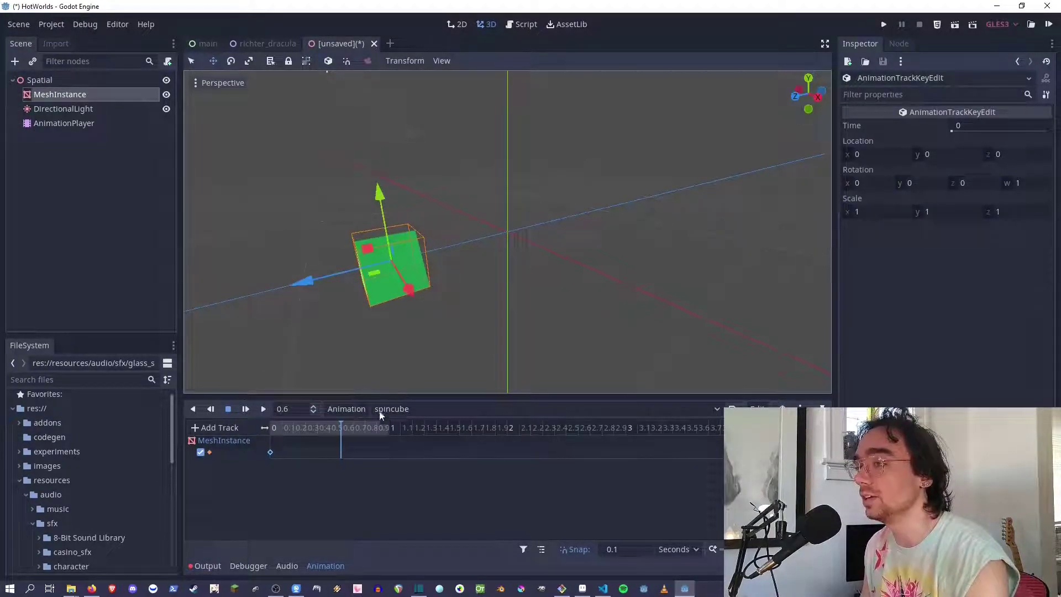
right_click(340, 454)
click(351, 466)
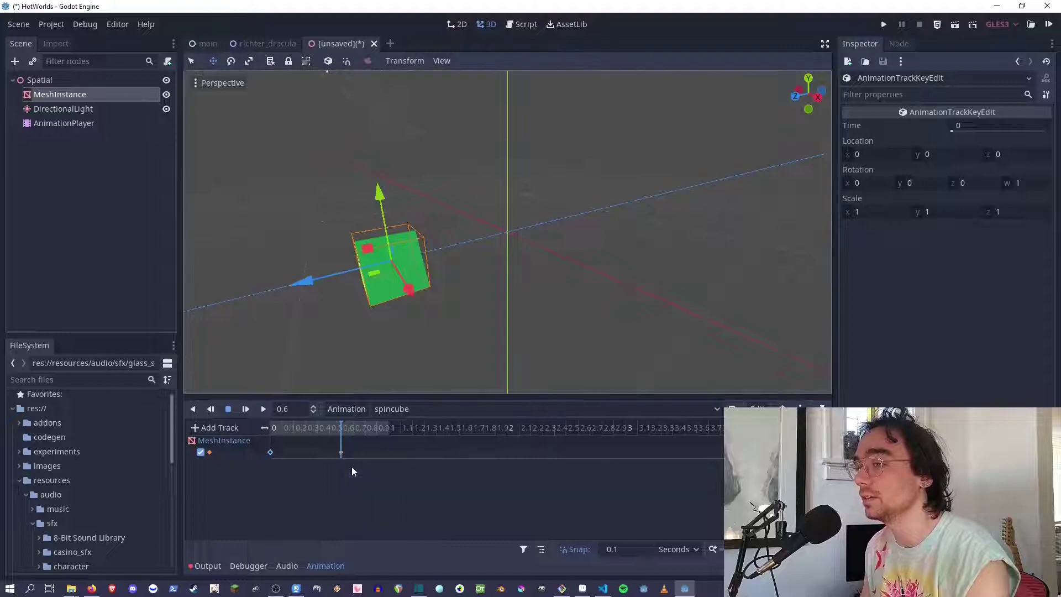
click(245, 408)
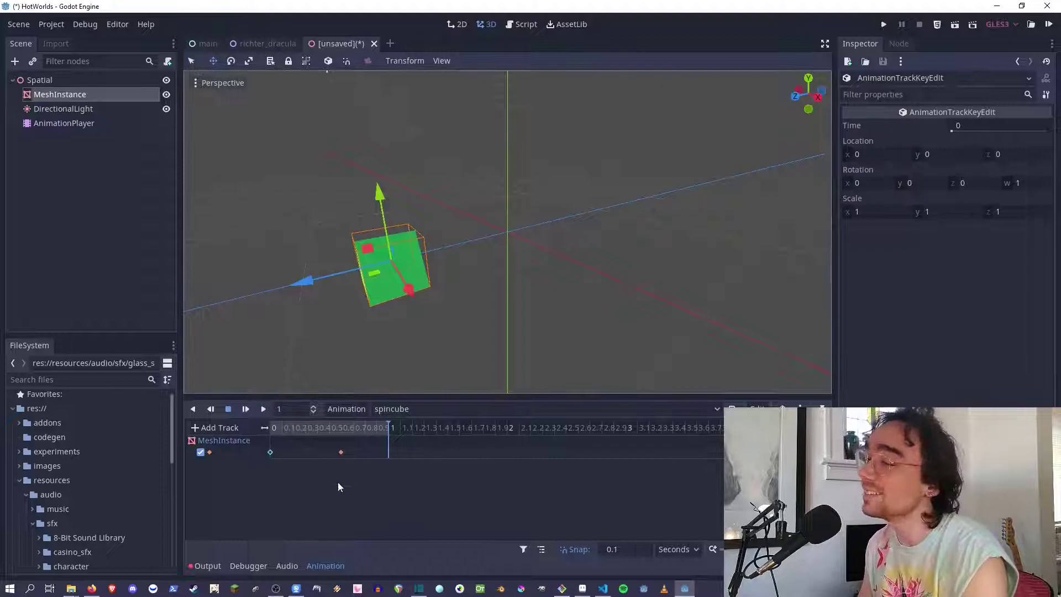
- Delete the 0.6-second key and inspect the remaining time-0 key at location 0, 0, 0
right_click(342, 453)
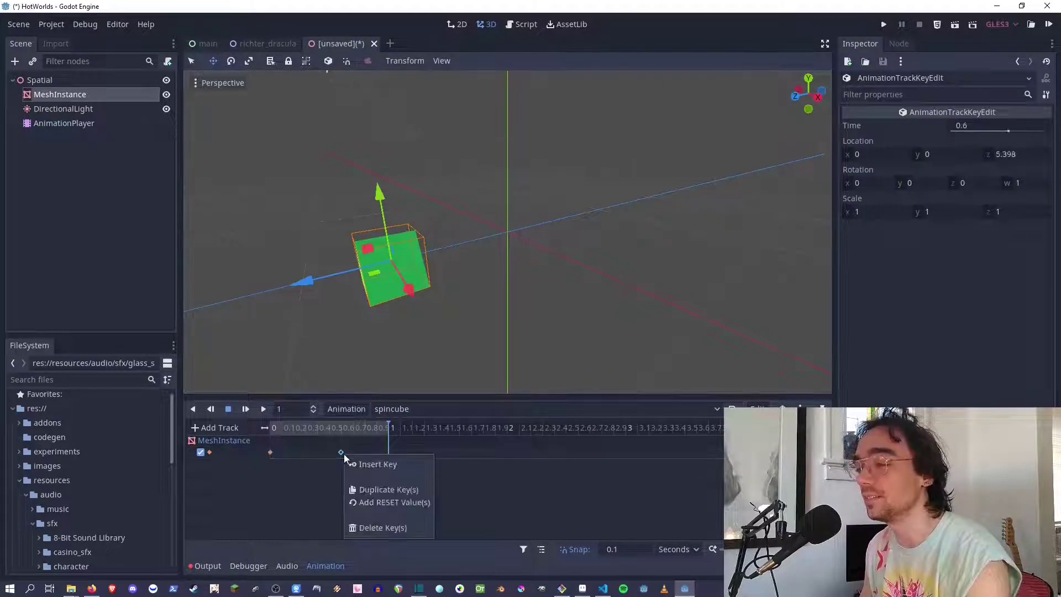
click(309, 448)
click(270, 453)
right_click(270, 453)
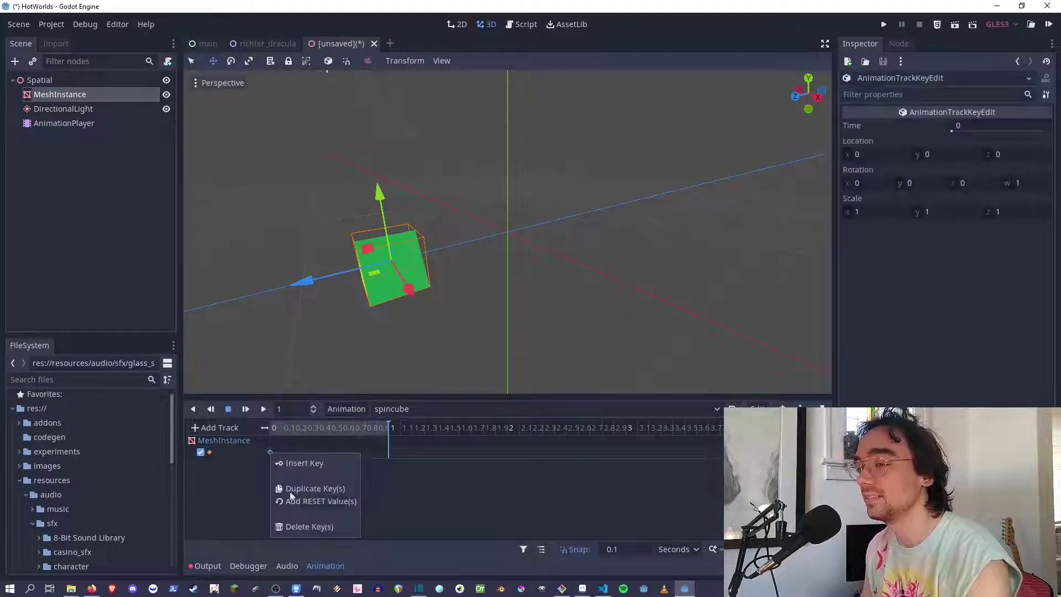
click(283, 430)
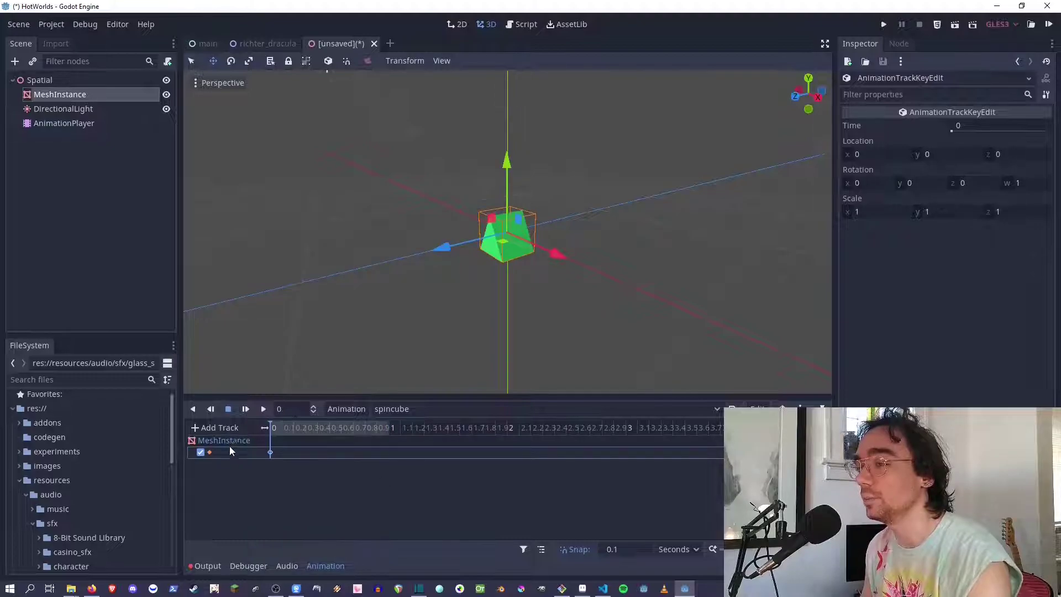
click(94, 95)
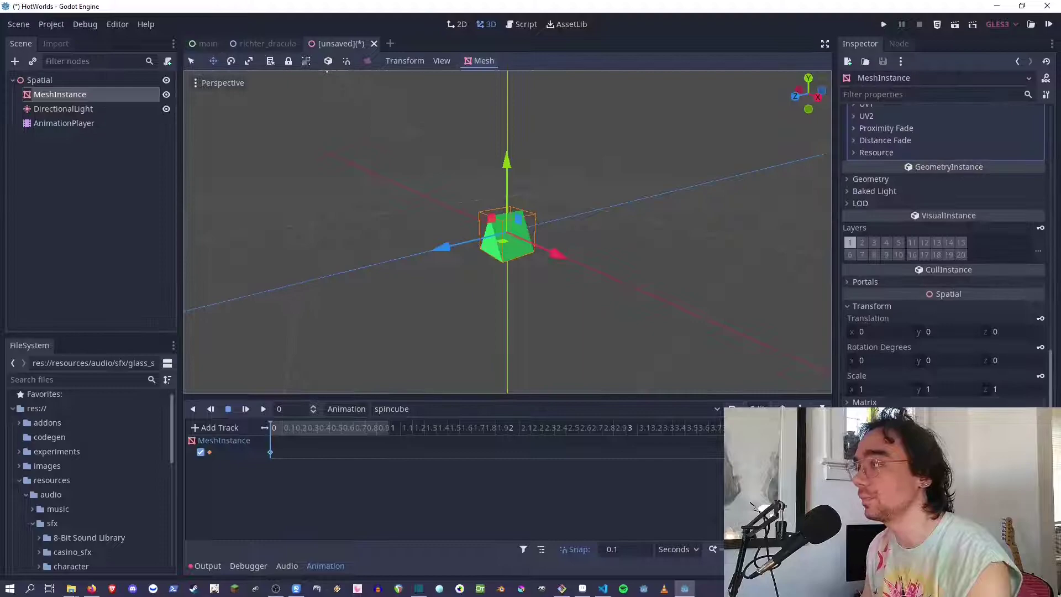
click(270, 453)
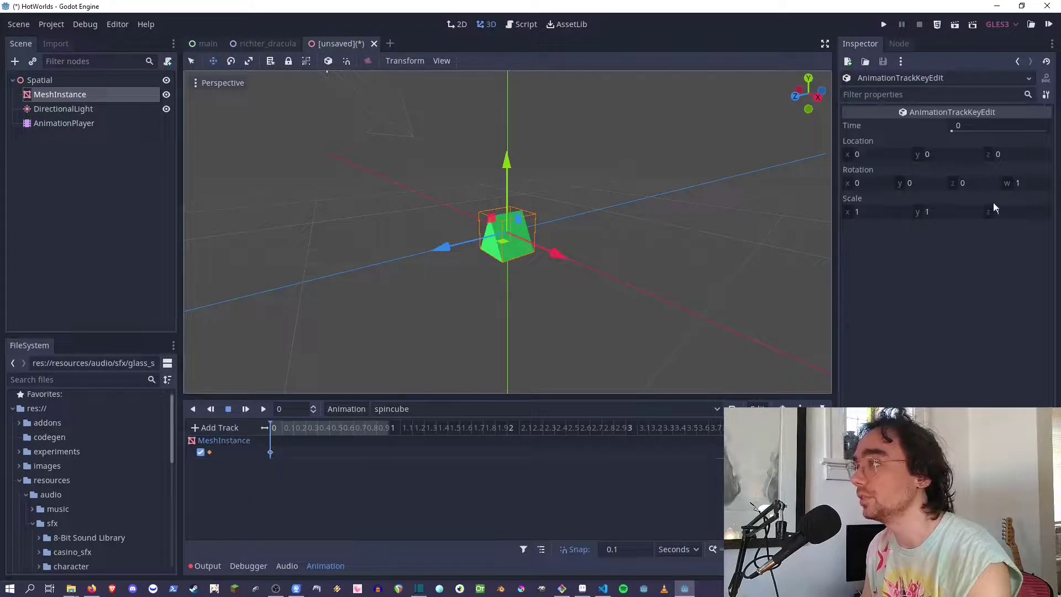
- At the 1-second mark, rotate the MeshInstance about Y to -178.077 degrees
click(335, 426)
click(368, 426)
click(370, 428)
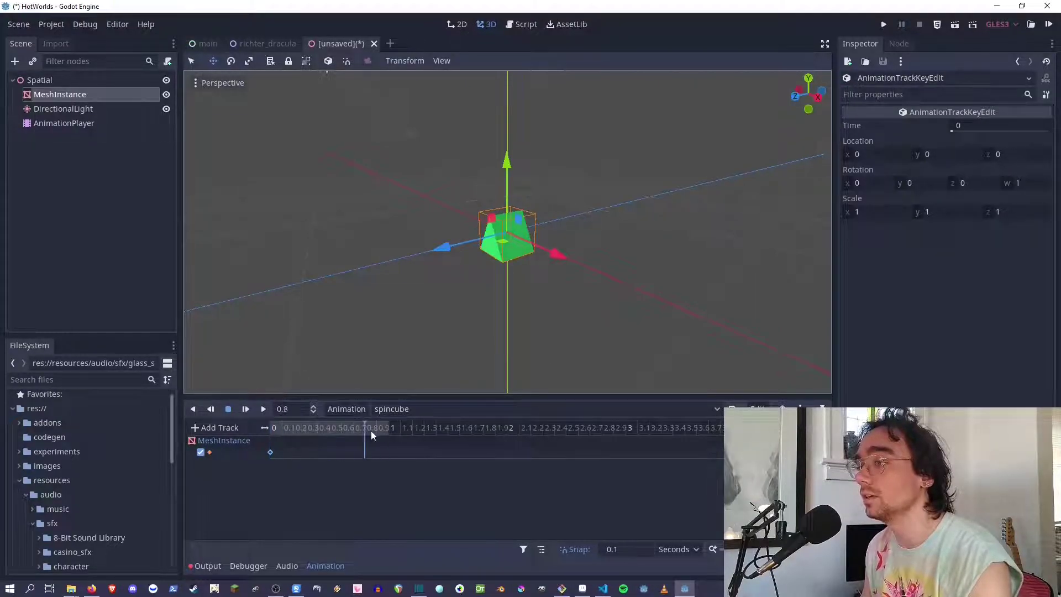
click(374, 427)
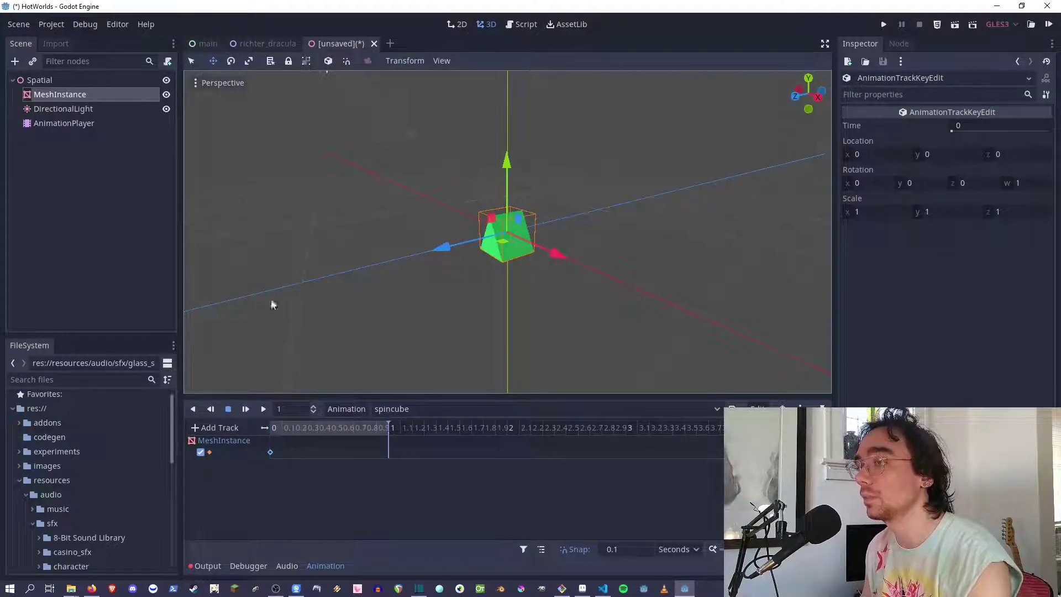
click(48, 97)
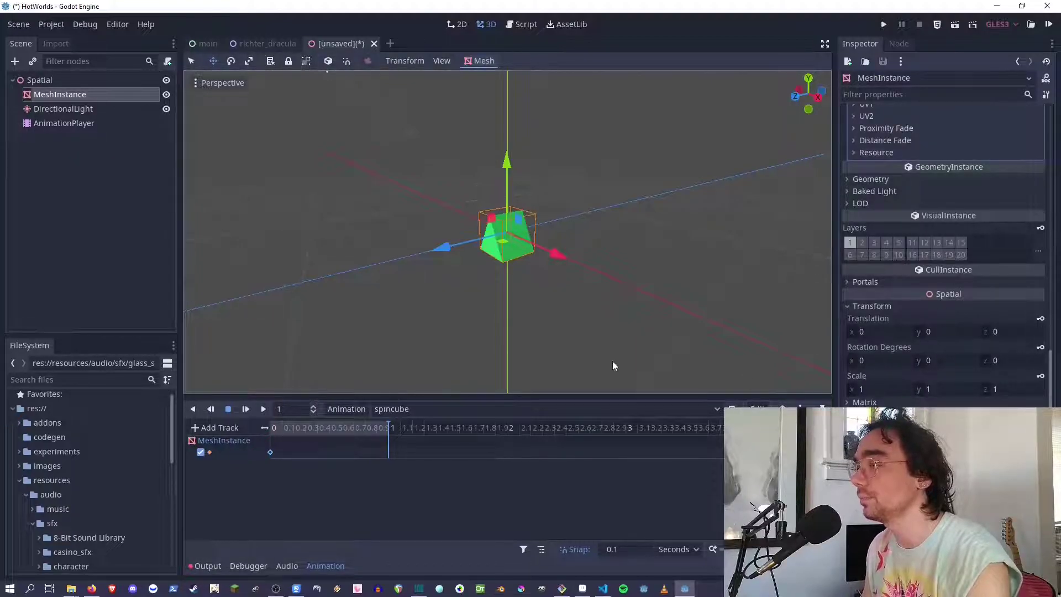
key(e)
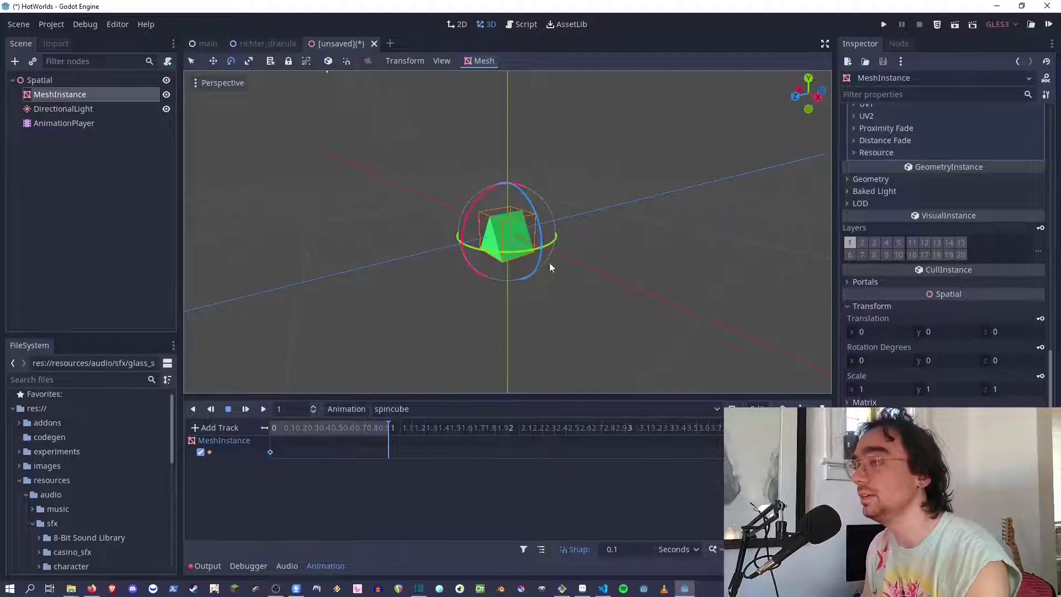
drag(555, 239, 467, 237)
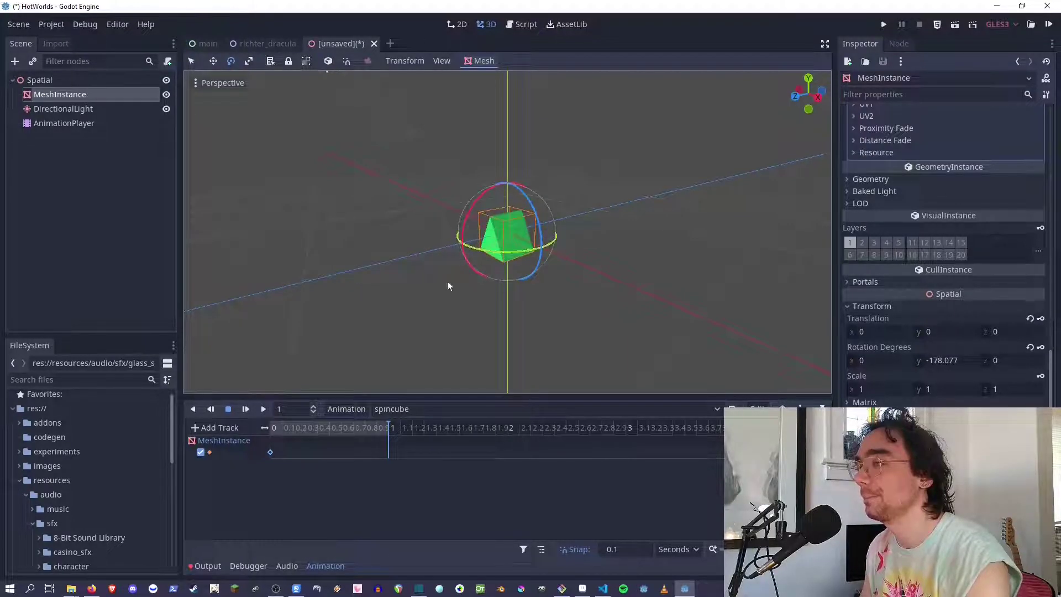
- Key the half turn at 1 second and preview spincube from the start
right_click(395, 456)
click(418, 463)
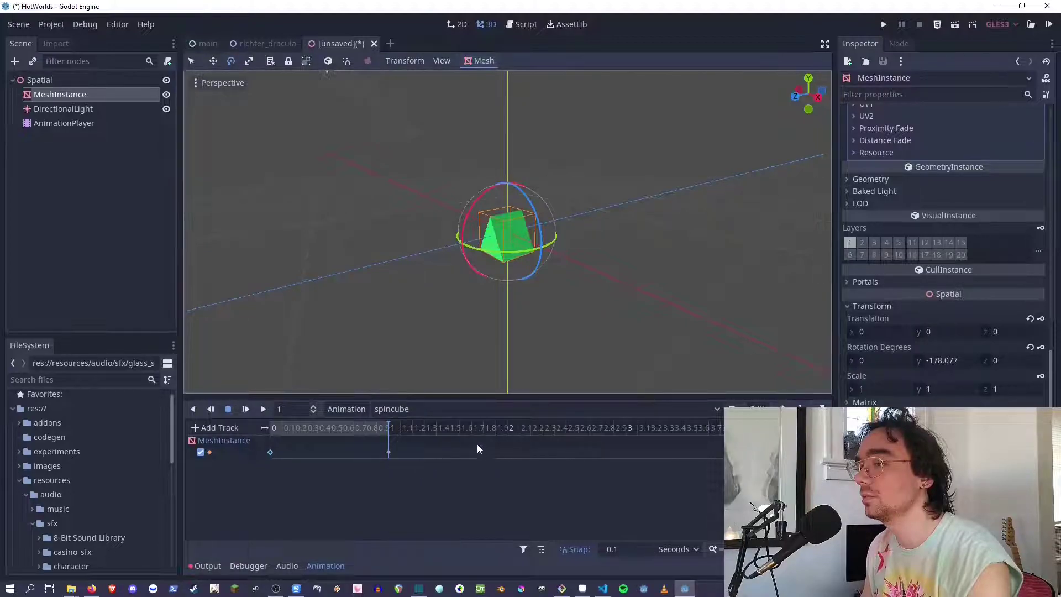
click(245, 409)
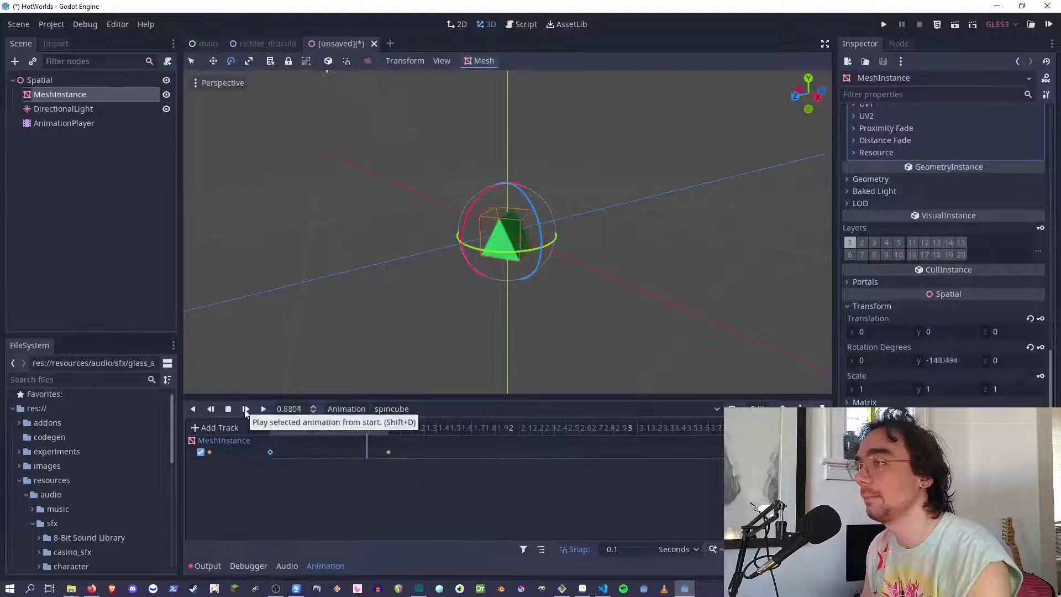
click(245, 408)
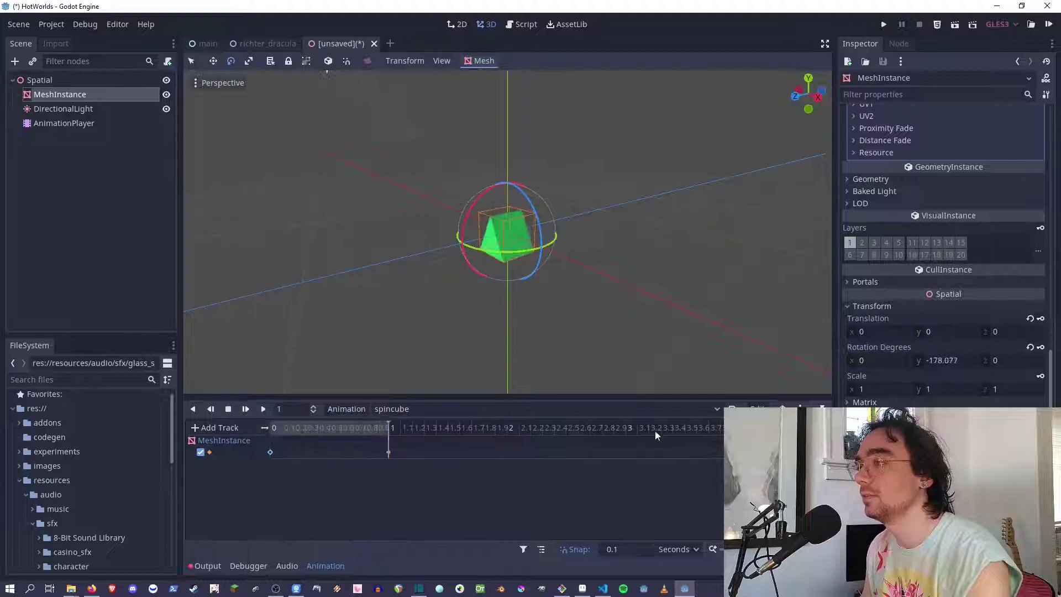
click(246, 409)
click(245, 408)
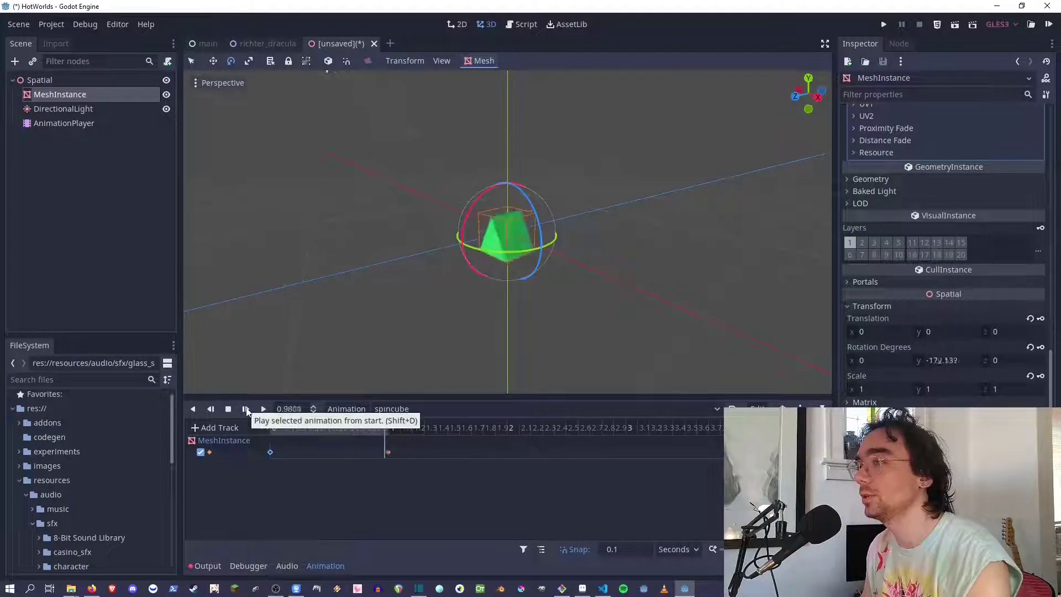
click(246, 408)
click(246, 409)
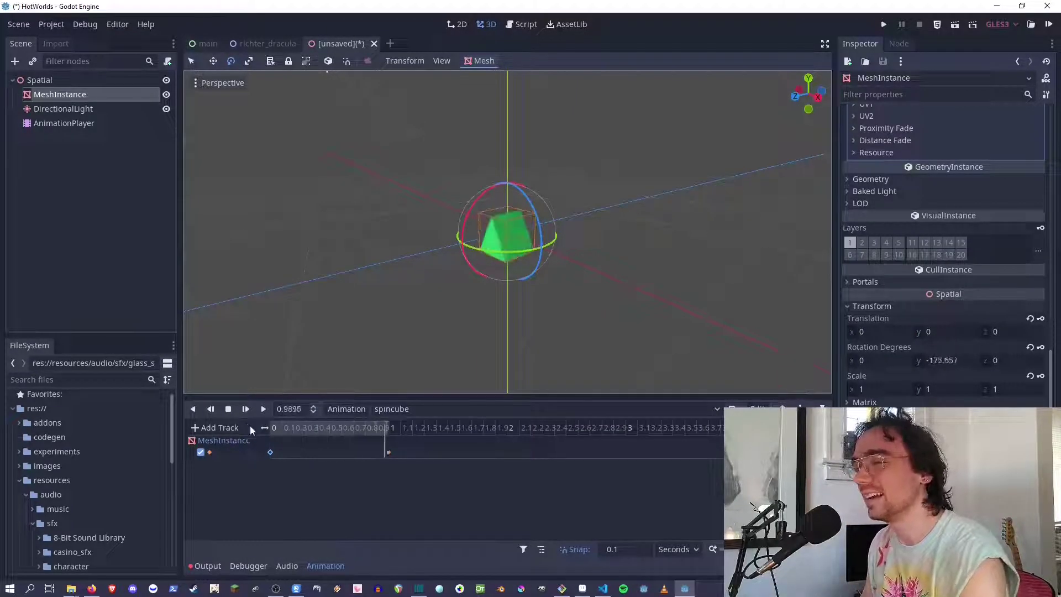
click(228, 409)
- Raise the prism to y 4.795, key it at 0.7972 seconds, and preview
key(w)
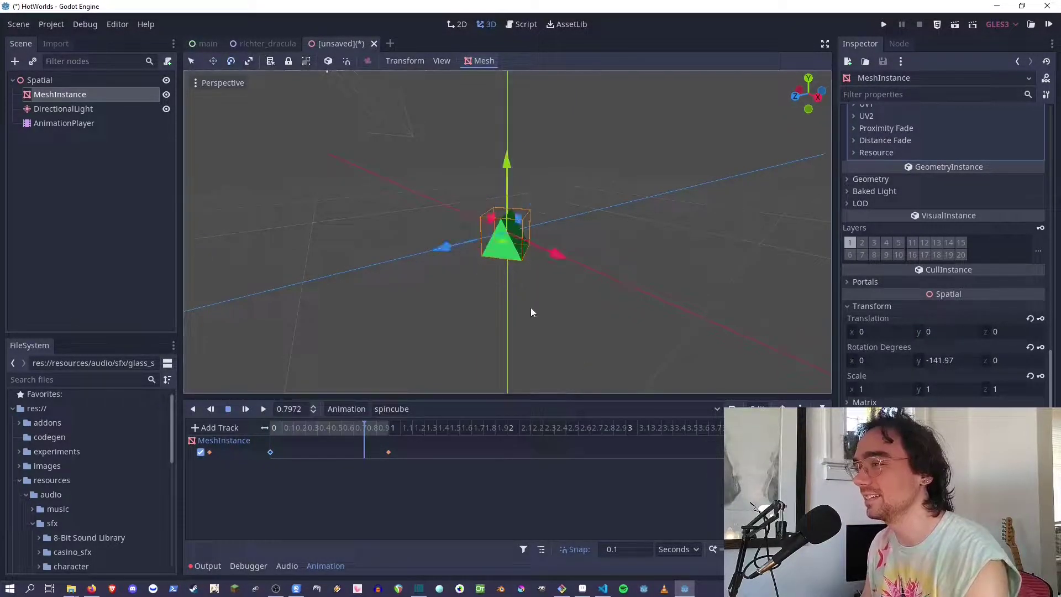
drag(511, 171, 500, 40)
right_click(366, 453)
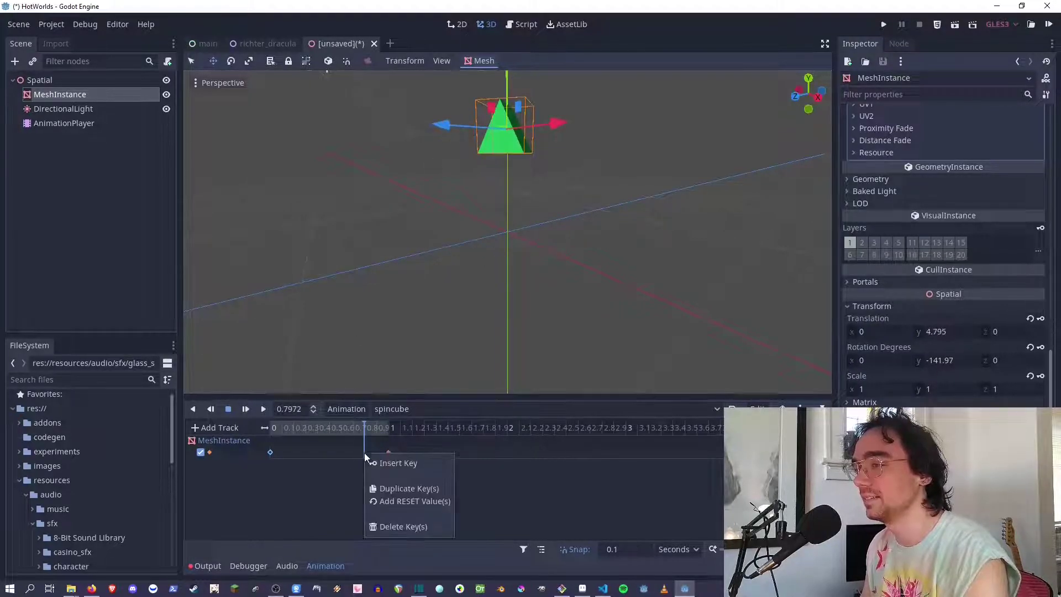
click(388, 462)
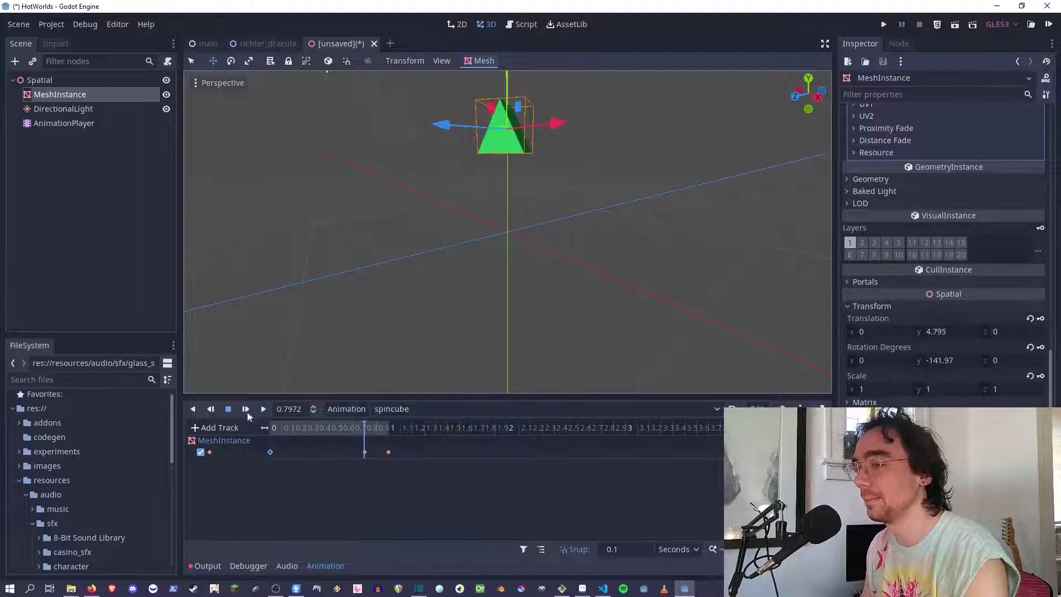
click(246, 409)
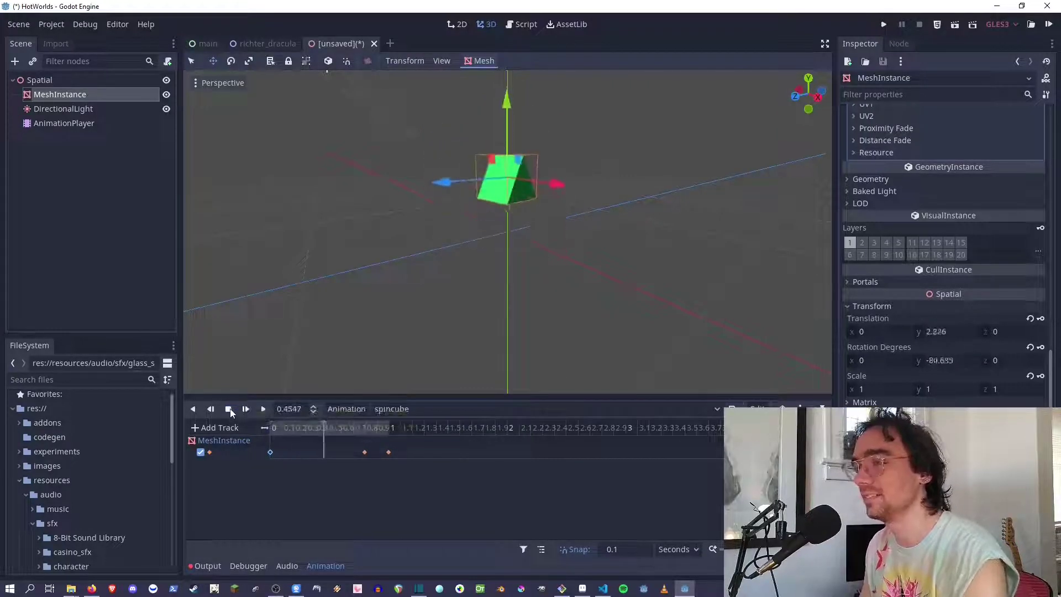
click(231, 411)
- Cancel a first save attempt and return to the unsaved 3D scene
key(ctrl+s)
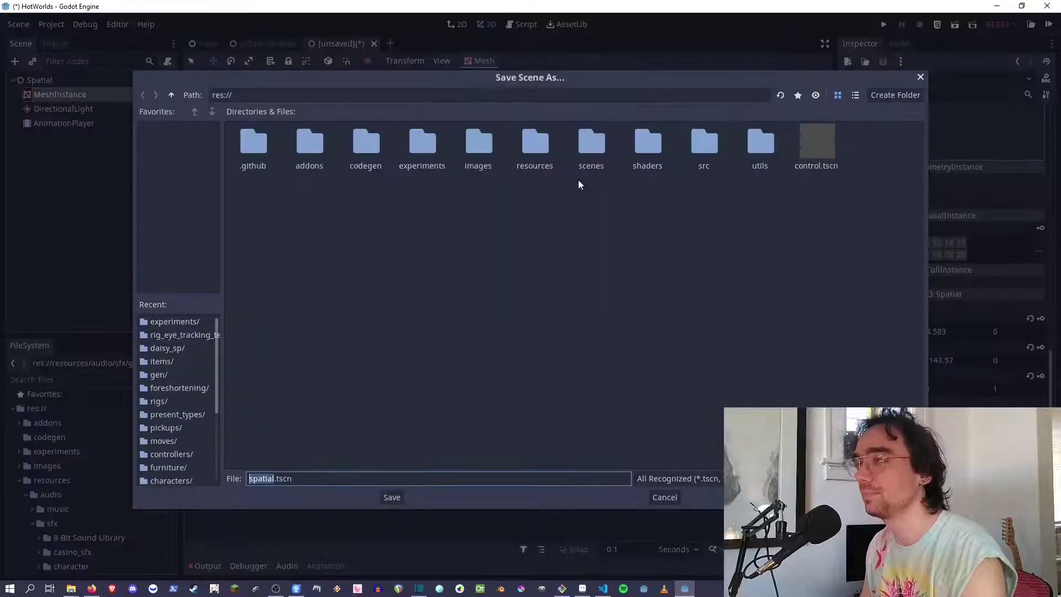
click(670, 498)
scroll(513, 165, up, 5)
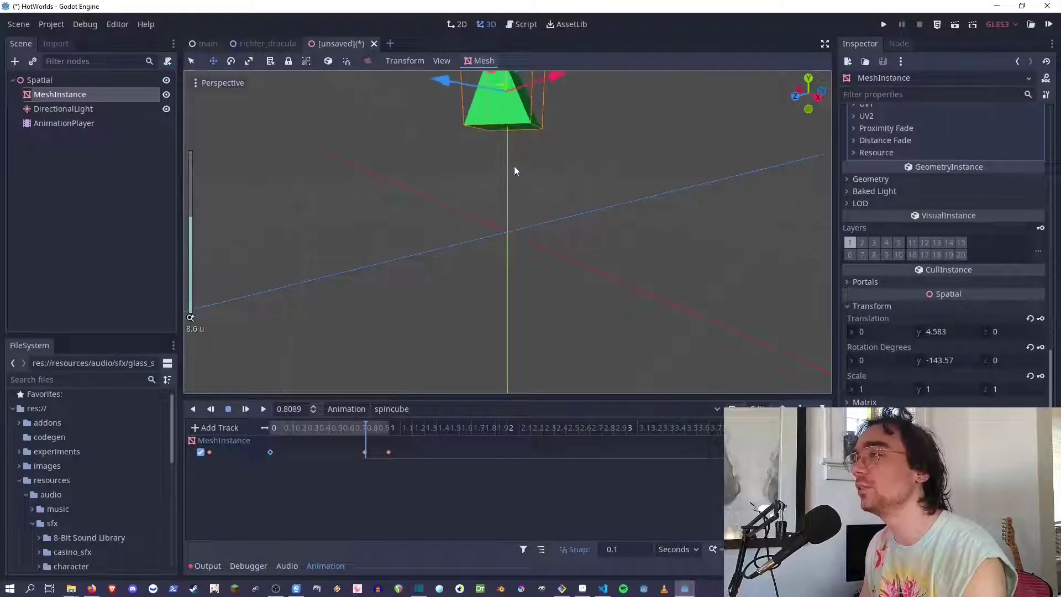
scroll(511, 178, up, 2)
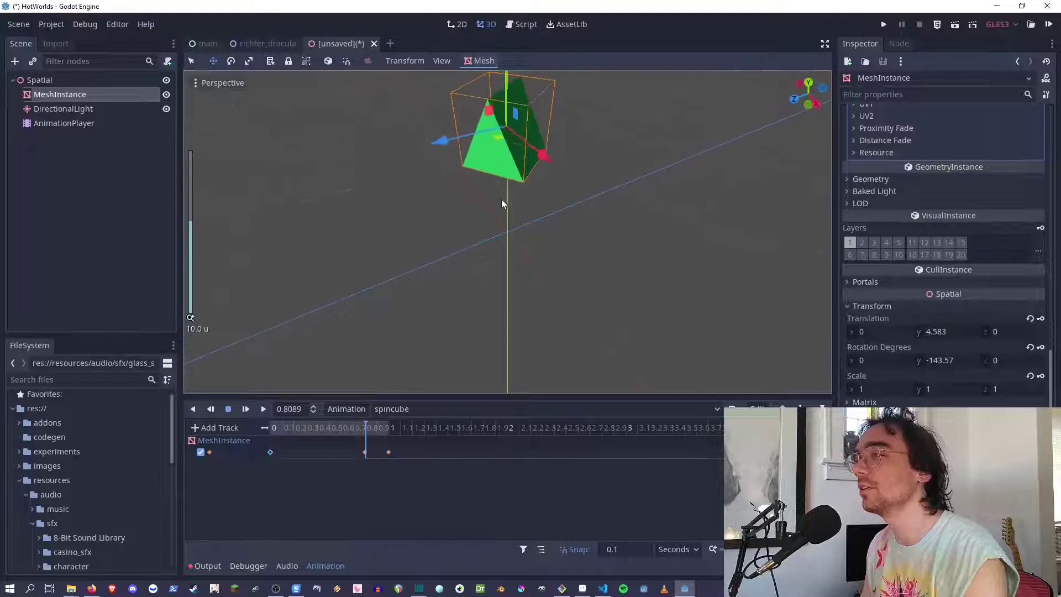
scroll(492, 175, down, 4)
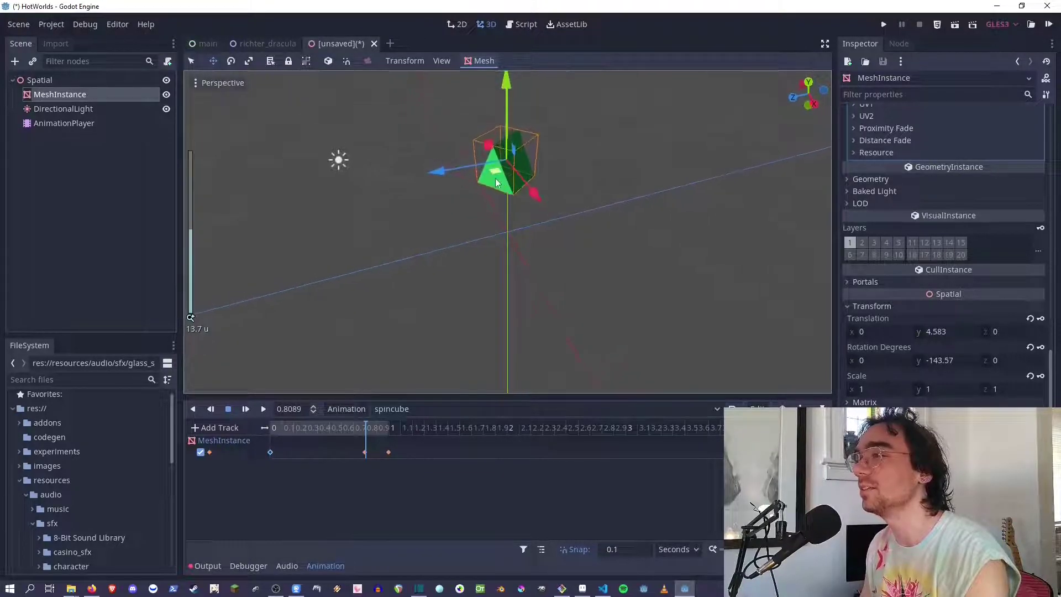
click(247, 42)
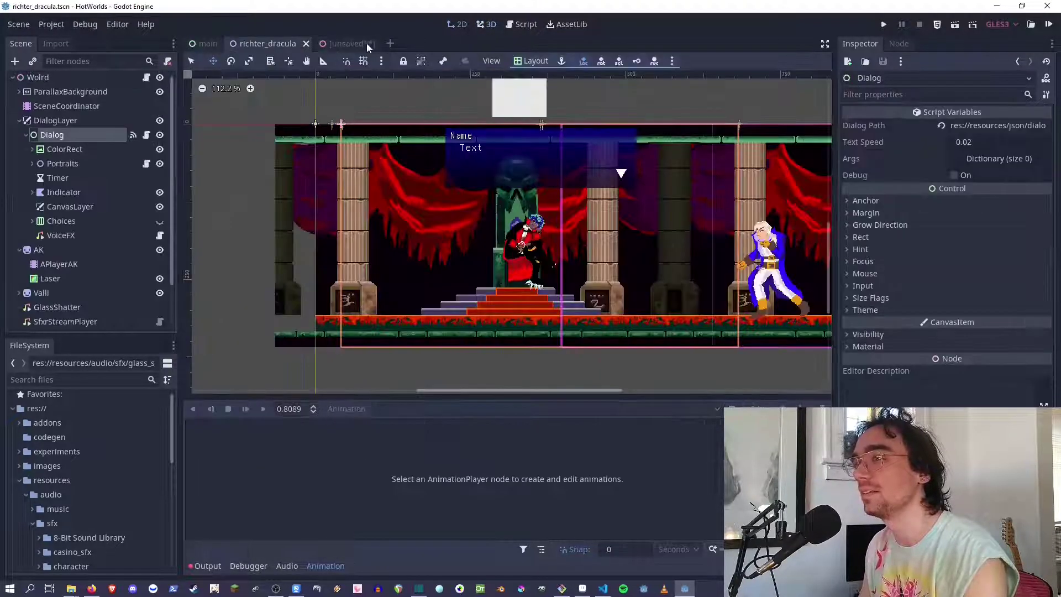
click(352, 43)
- Save the scene as spinning_trianglething.tscn in res://experiments/castlevania
key(ctrl+s)
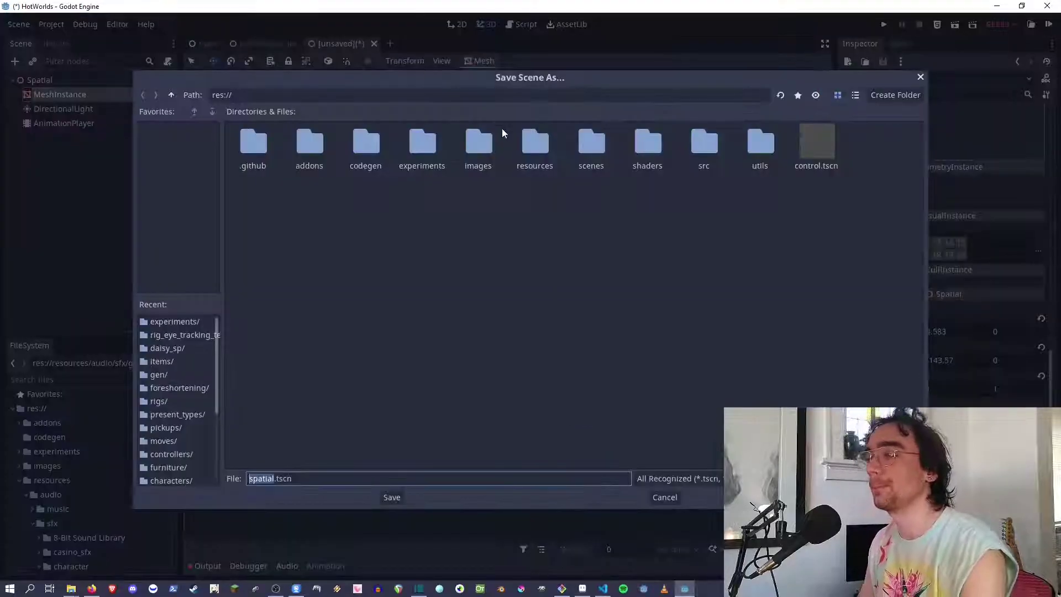
double_click(426, 148)
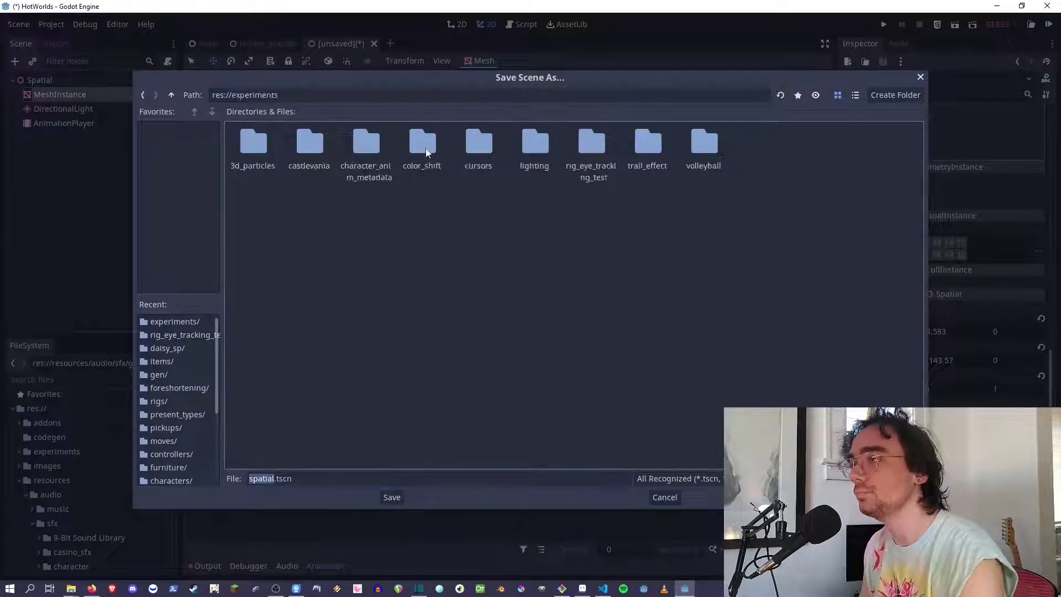
double_click(311, 145)
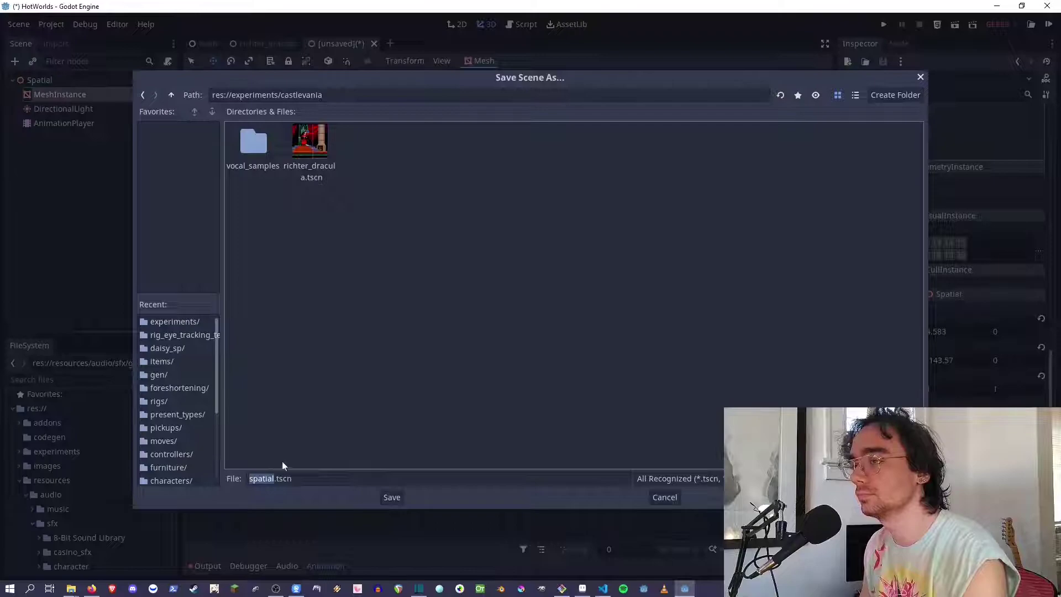
text(s)
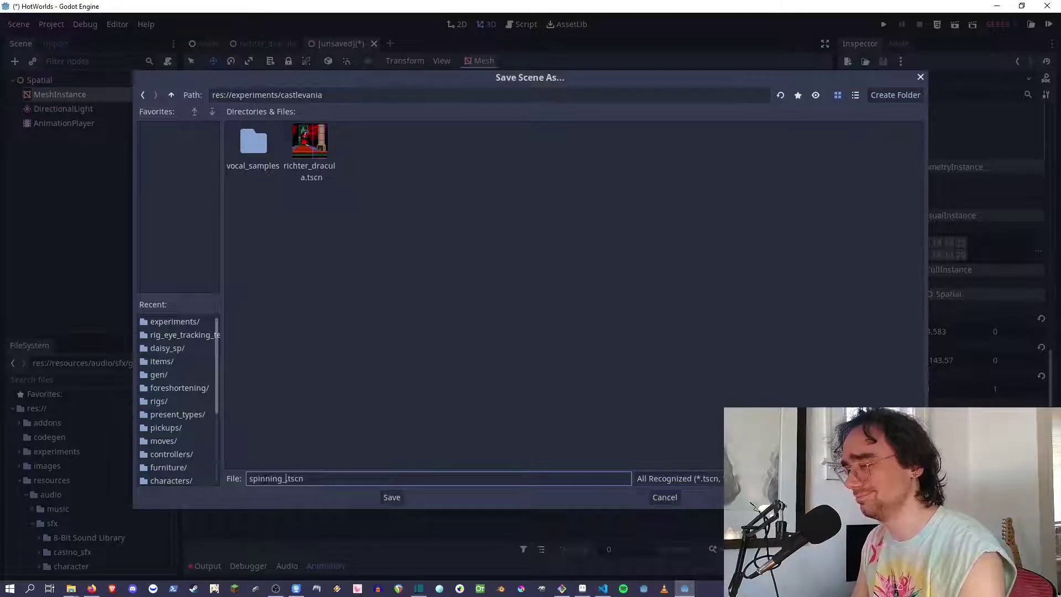
text(tr)
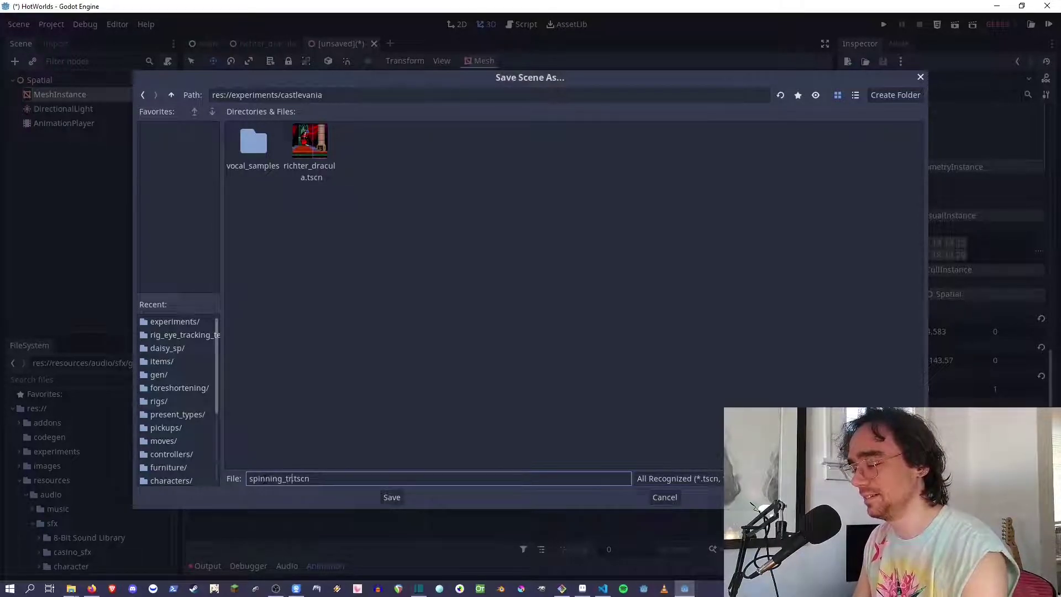
text(ianglething)
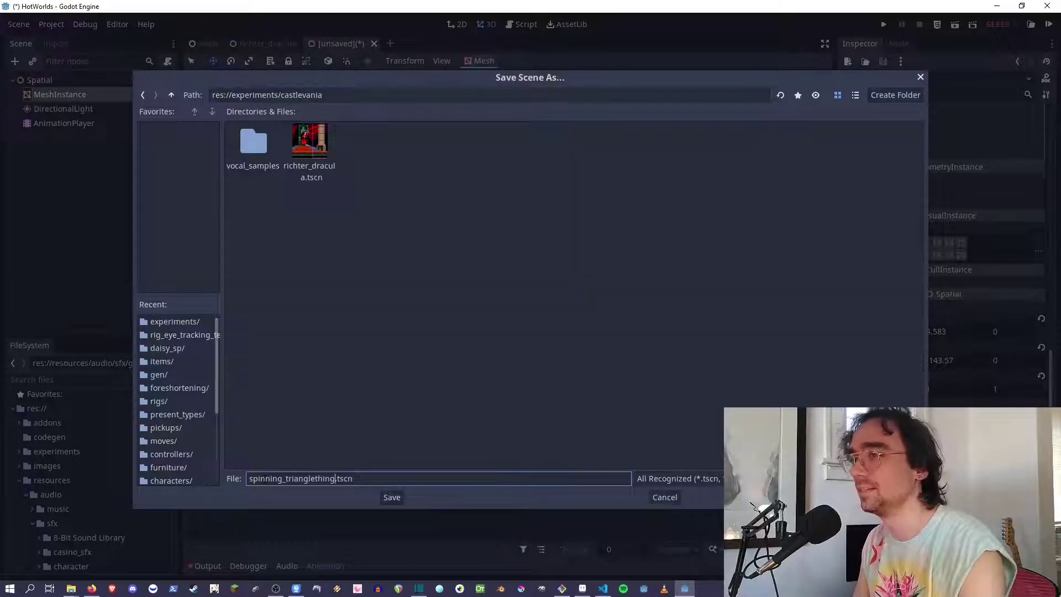
key(Return)
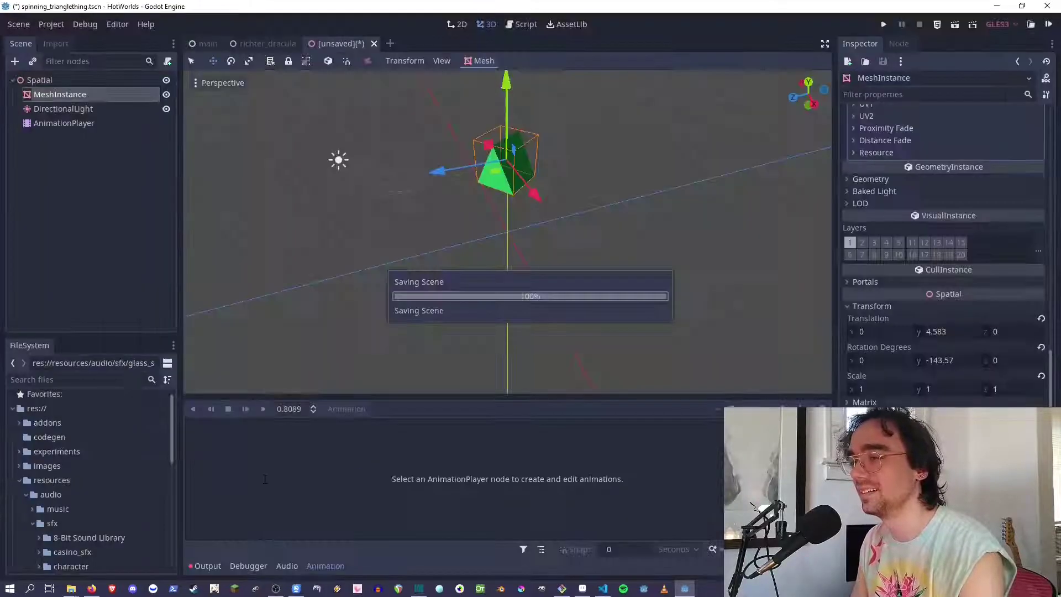
- Add a Camera as a child of the Spatial root node
right_click(43, 82)
click(58, 88)
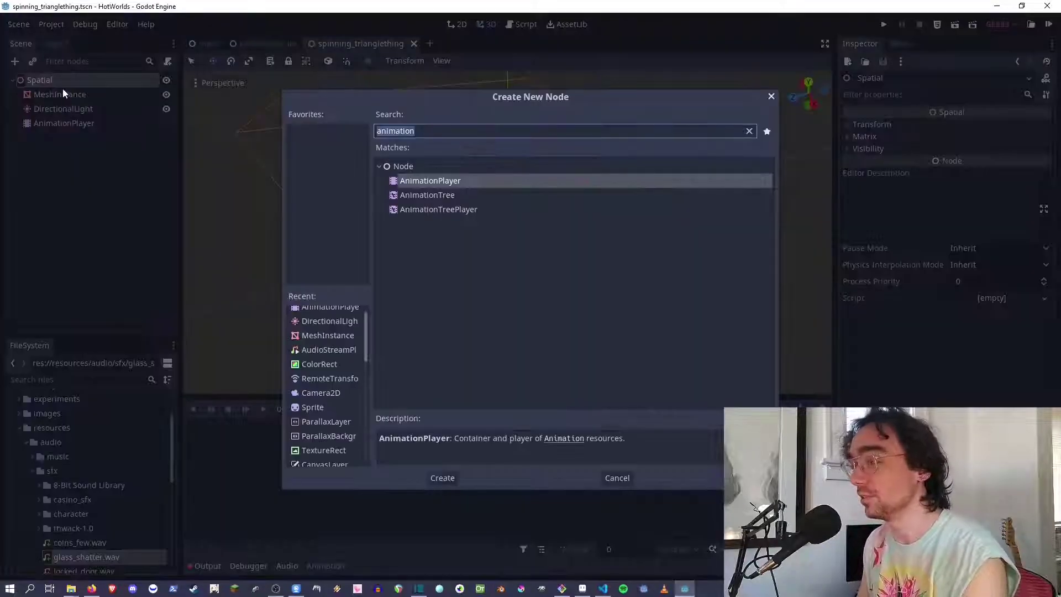
text(cam)
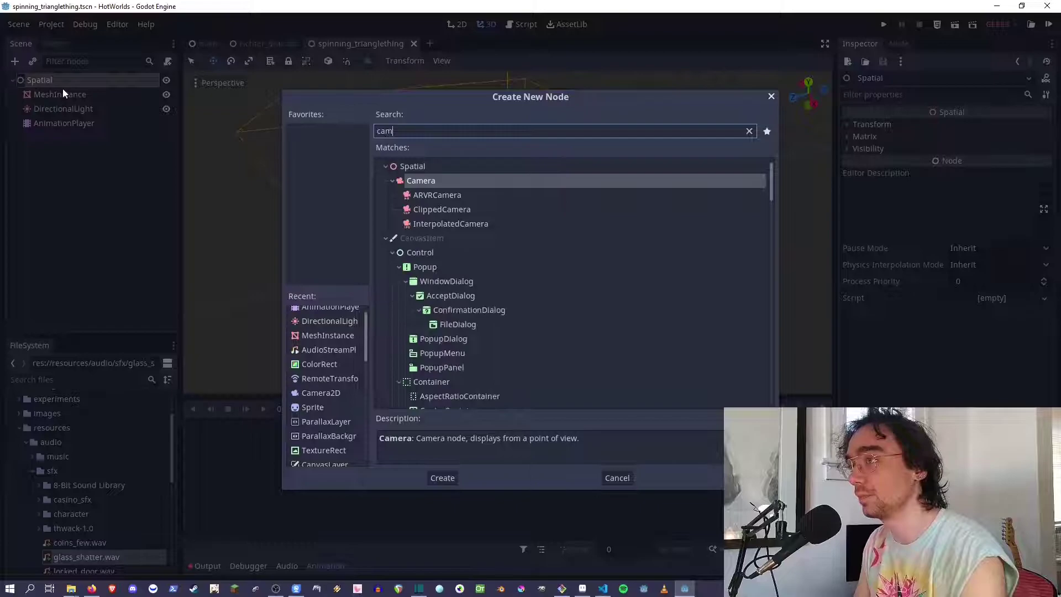
key(Return)
- Move the Camera back along Z and up along Y, away from the green prism
middle_drag(354, 226, 441, 245)
drag(441, 245, 305, 272)
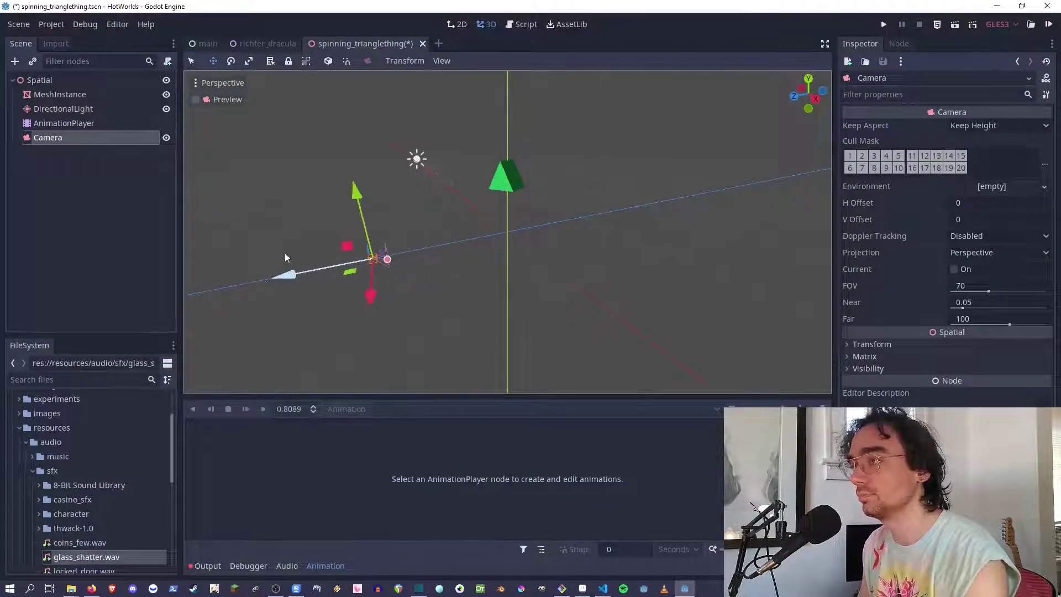
drag(356, 193, 326, 99)
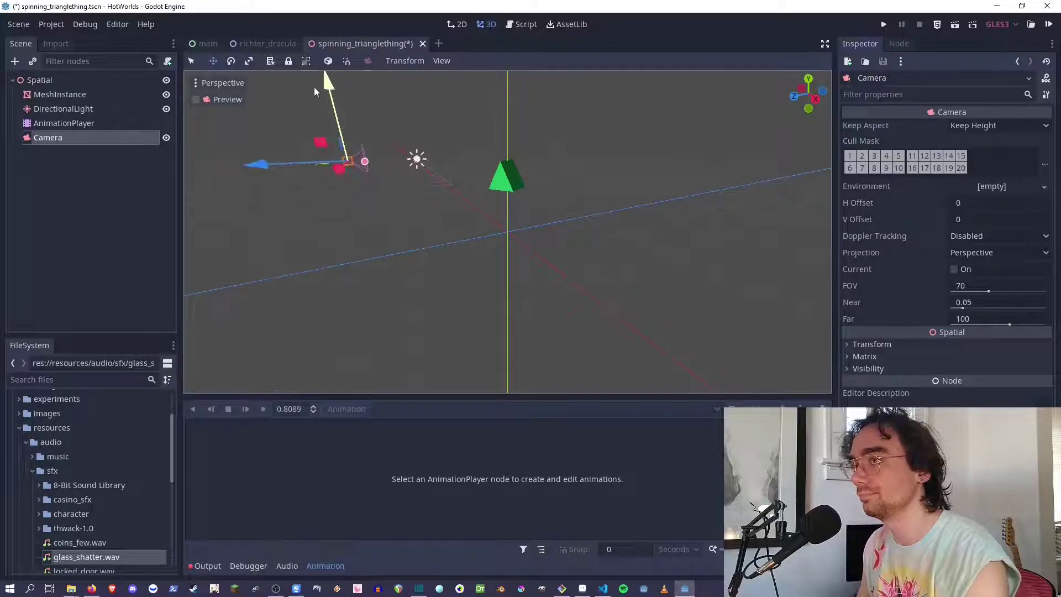
click(41, 81)
- Attach a new script named shape_spinner.gd to the AnimationPlayer
right_click(43, 82)
click(58, 94)
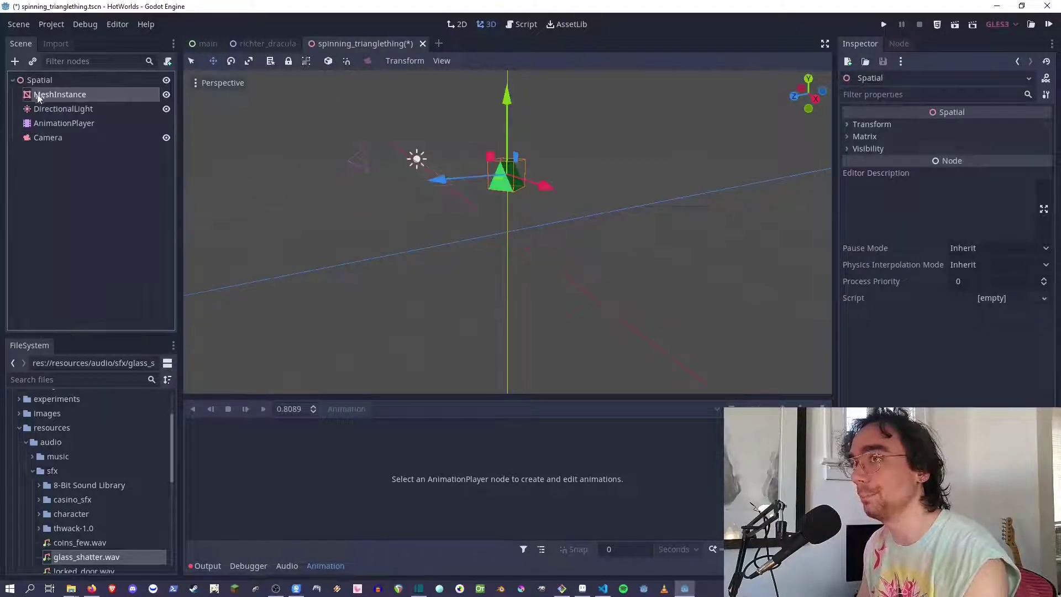
click(55, 123)
right_click(50, 123)
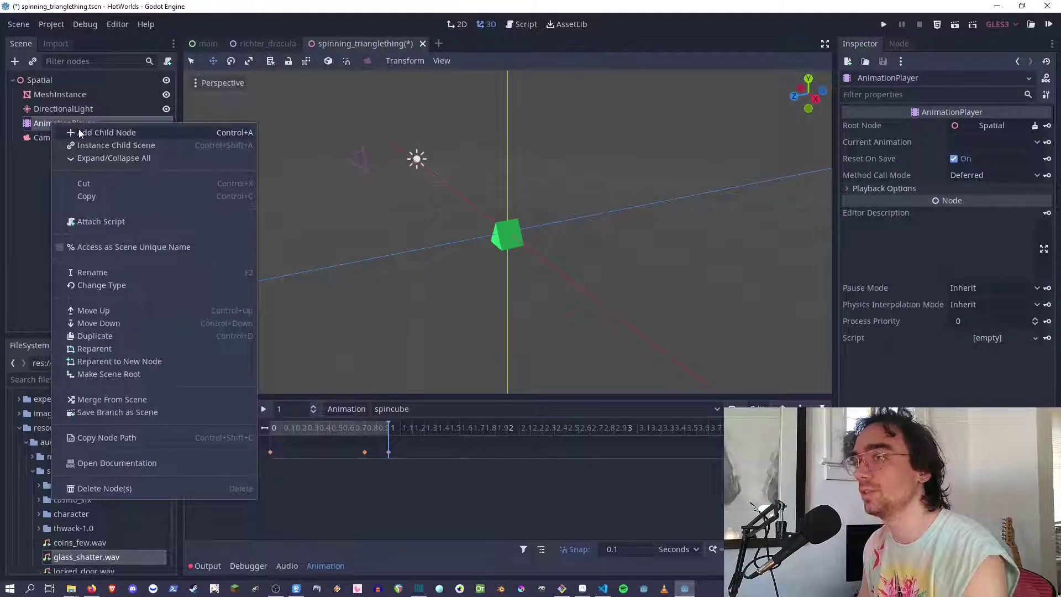
click(92, 223)
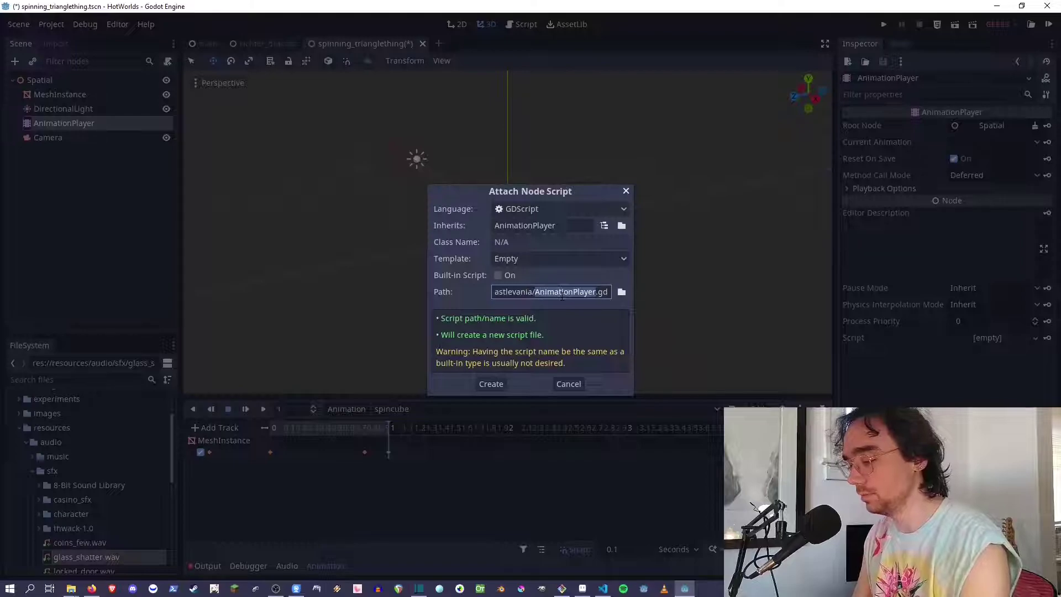
text(shape_spi)
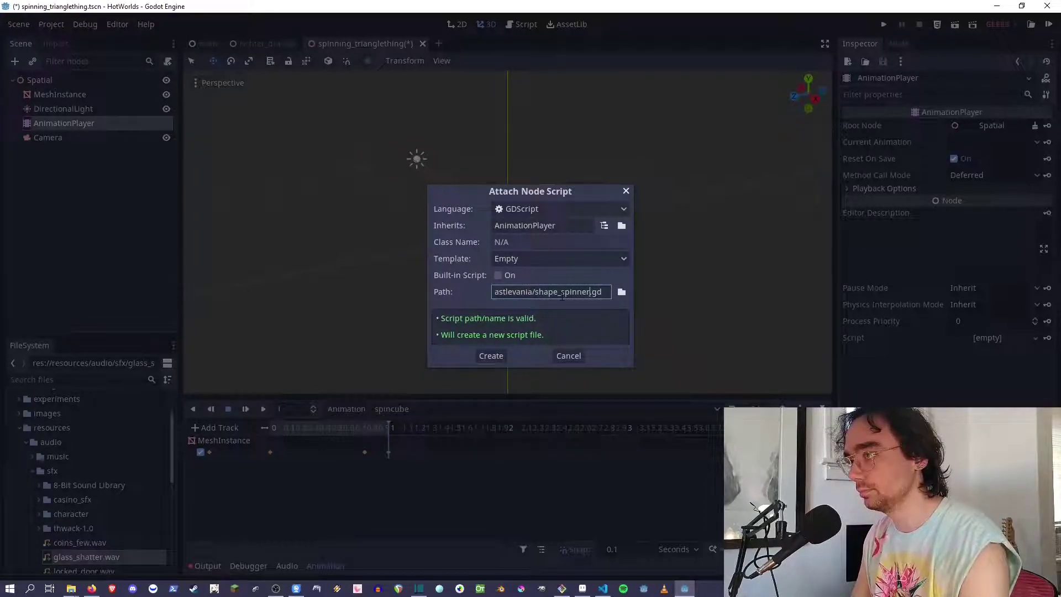
key(Return)
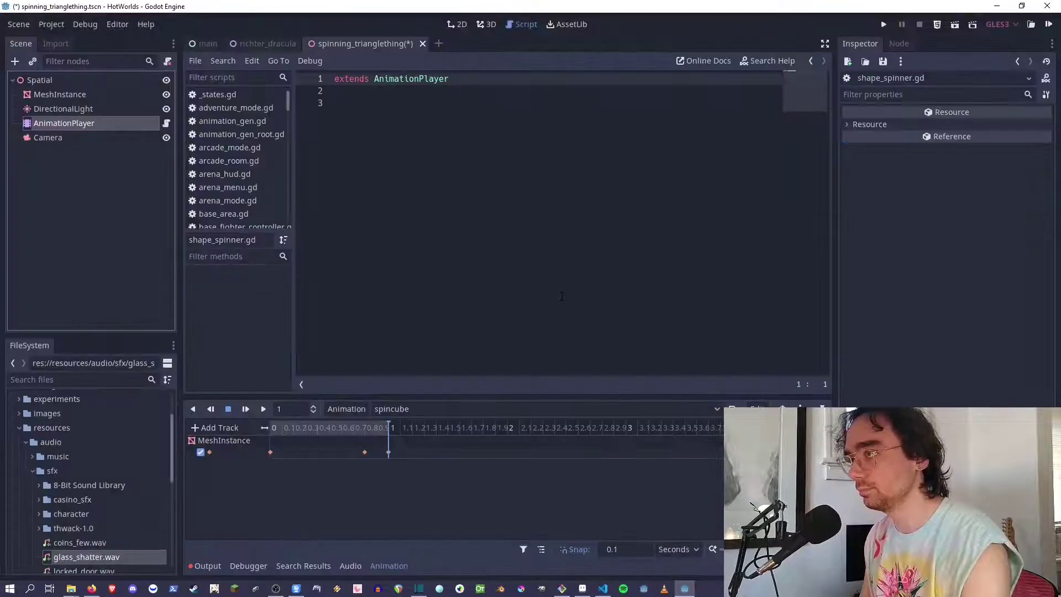
- Write func _ready(): play("spincube") in the script and save it
click(553, 102)
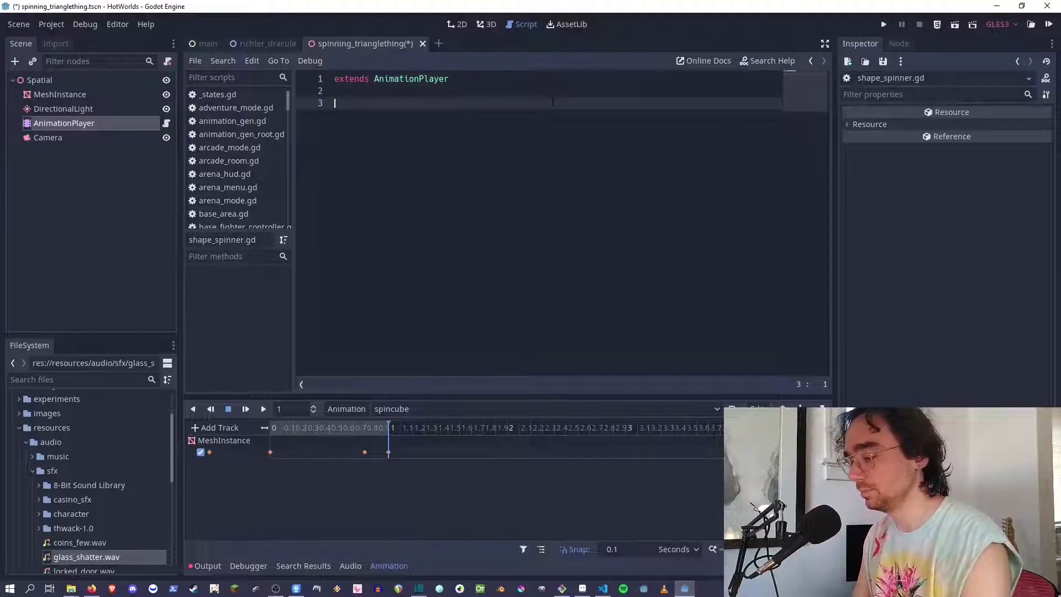
text(func )
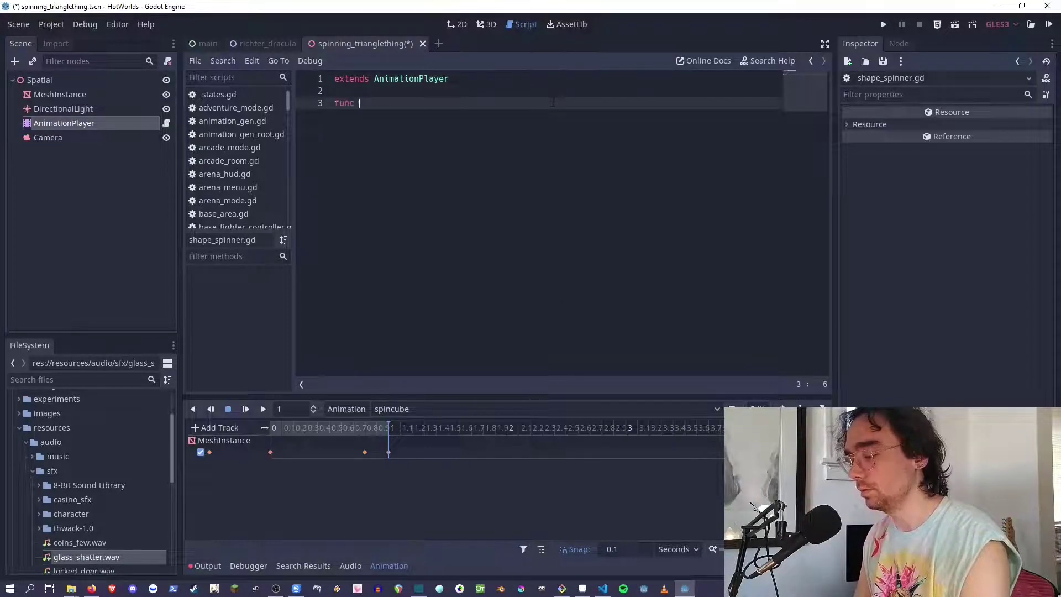
text(_ready():)
key(Return)
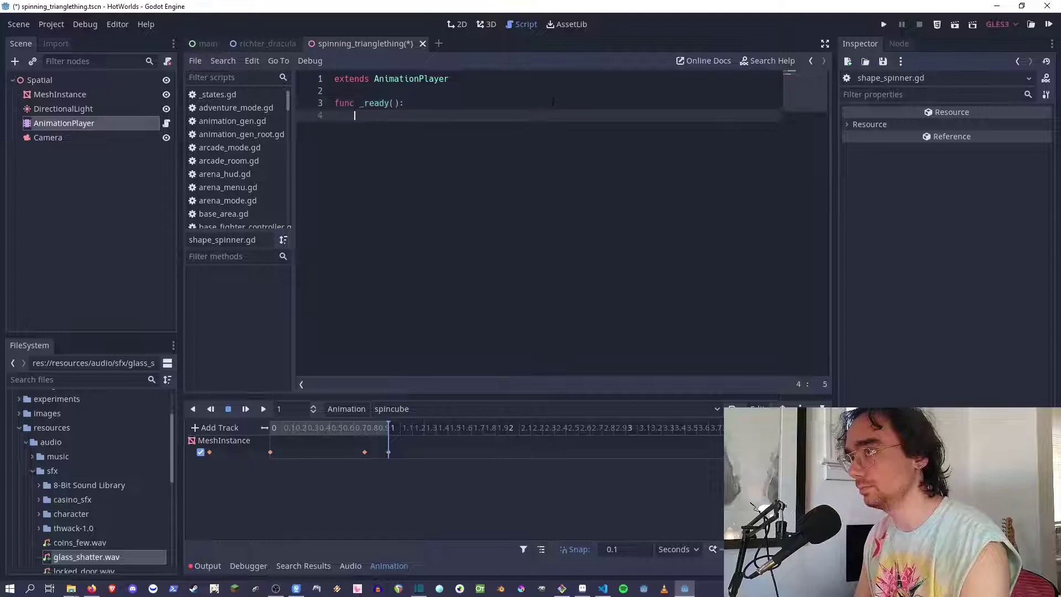
key(Tab)
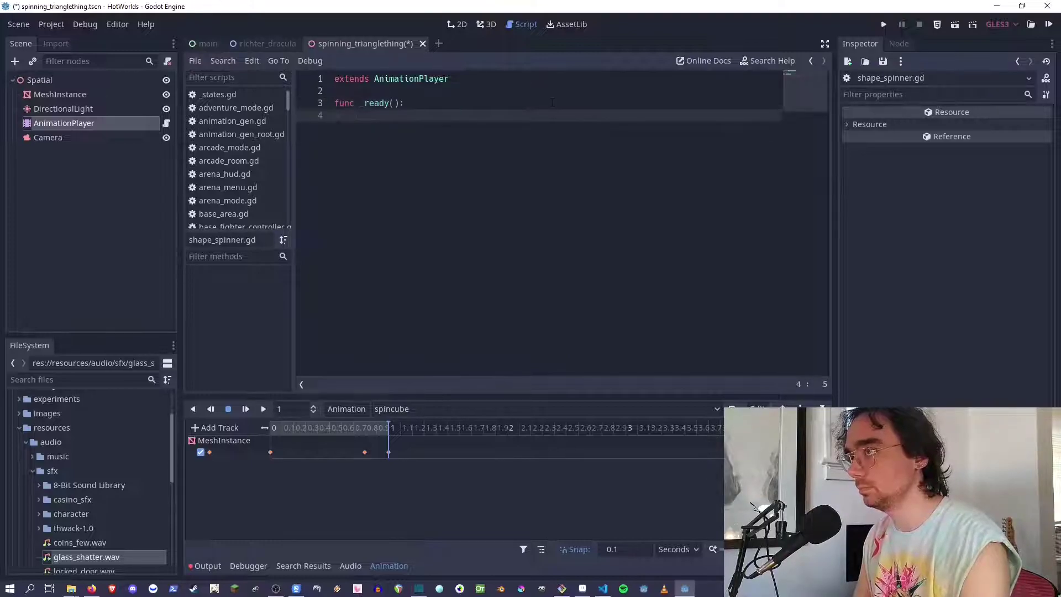
text(play()
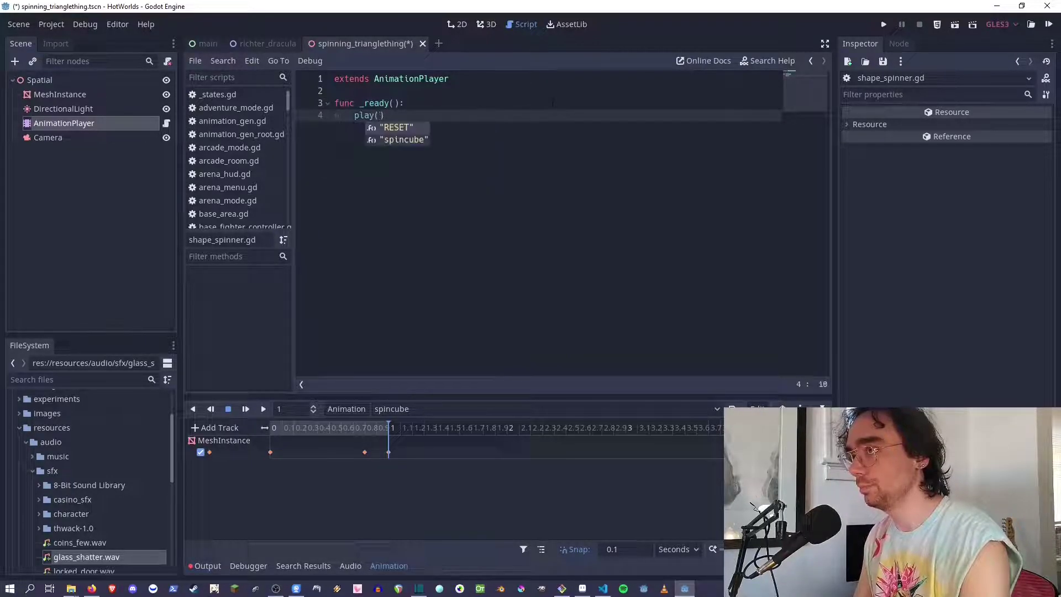
key(Down)
key(Return)
key(ctrl+s)
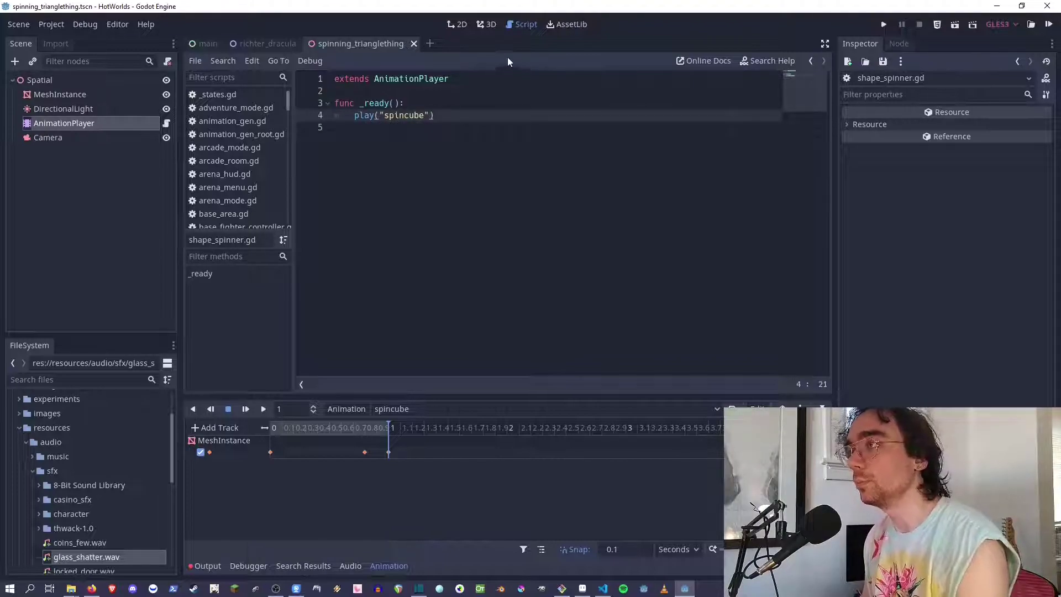
click(454, 25)
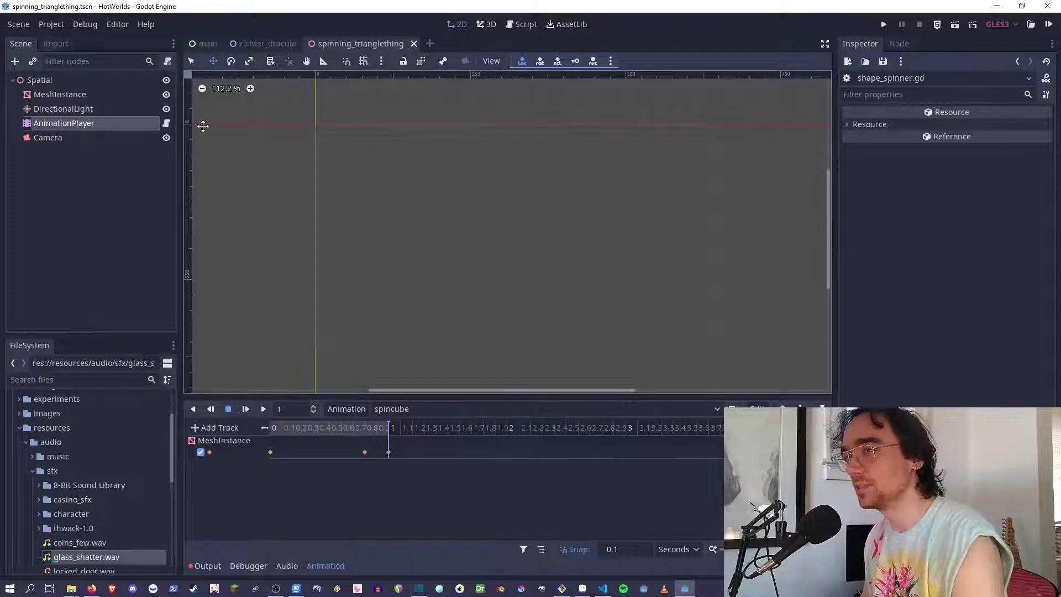
- Preview and stop spincube on the MeshInstance, save, and run the spinning_trianglething scene
click(58, 81)
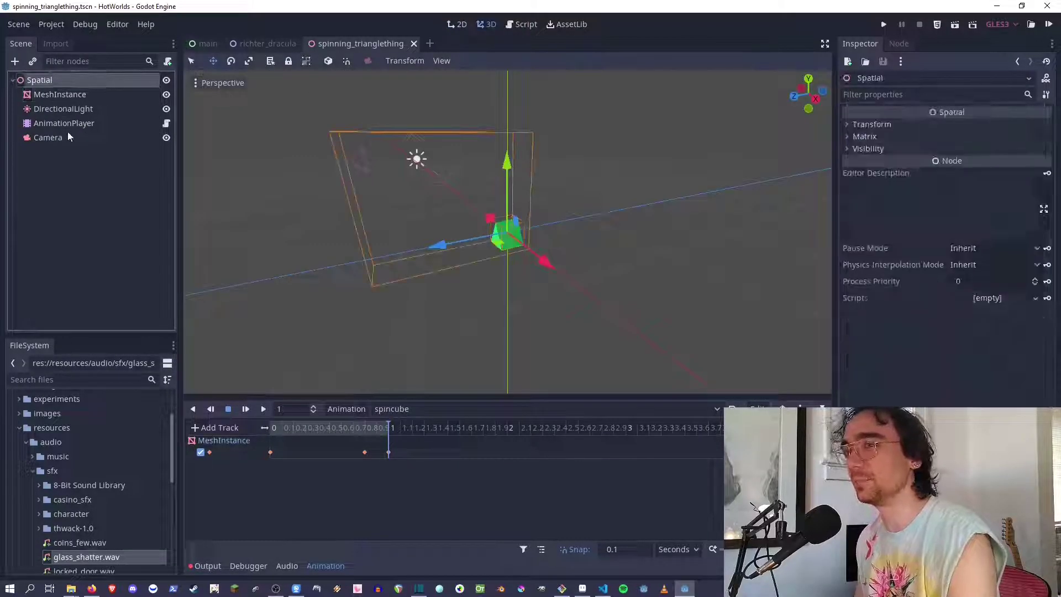
shift+click(67, 133)
click(78, 95)
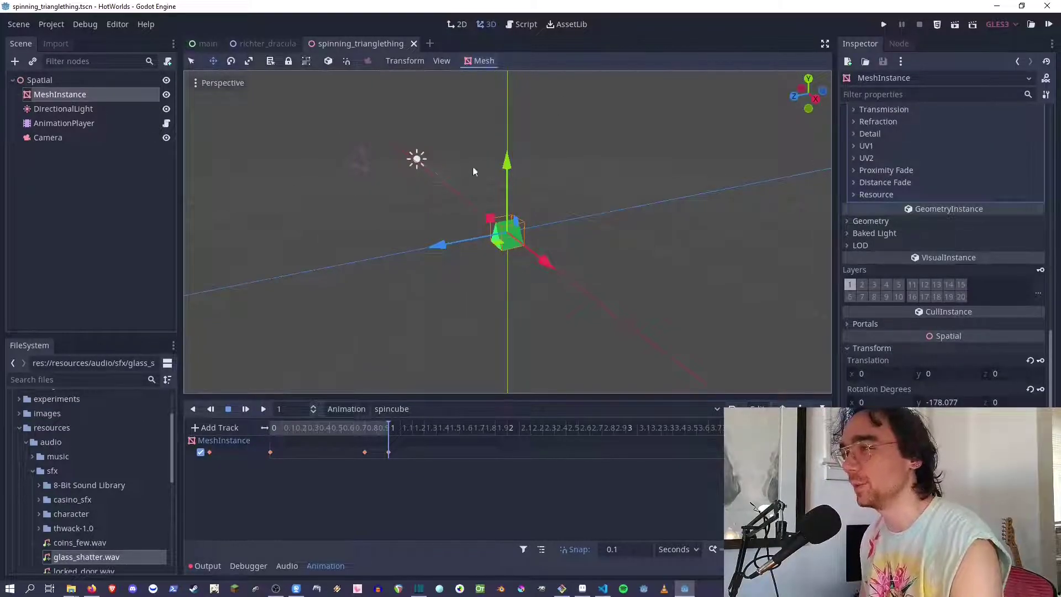
click(246, 409)
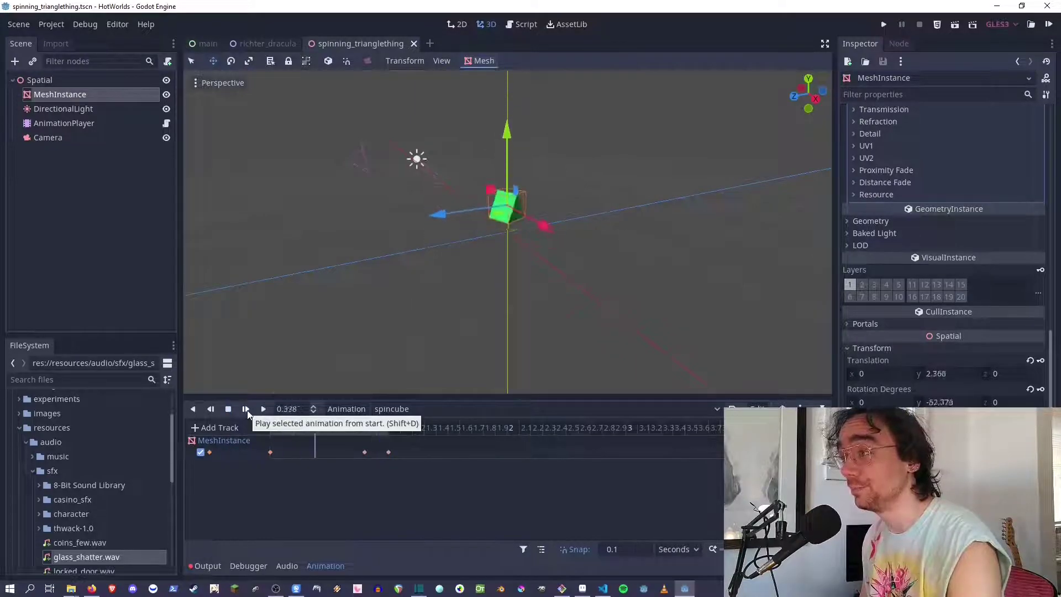
click(228, 409)
key(ctrl+s)
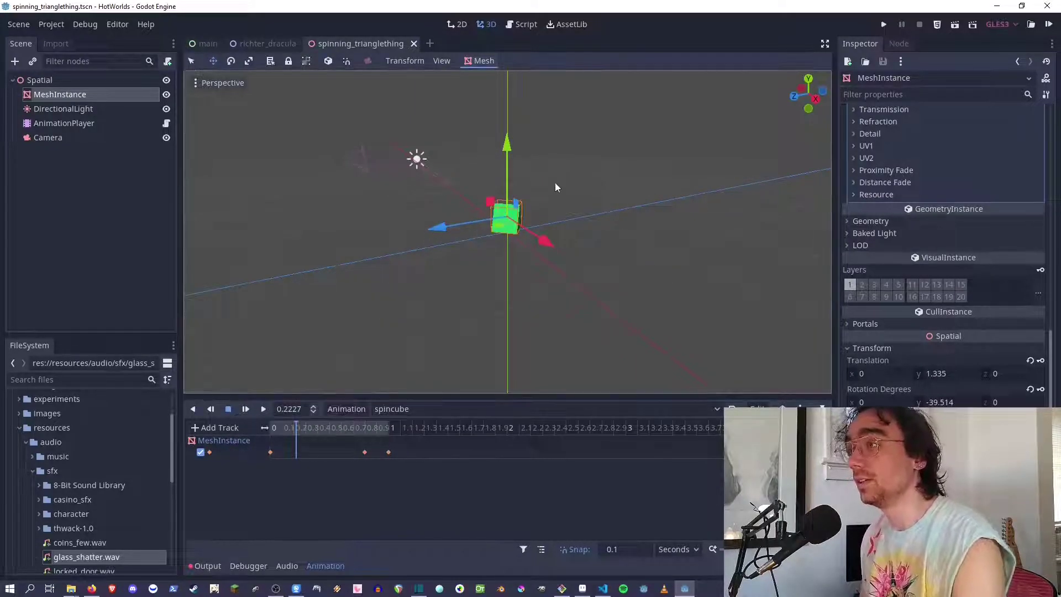
click(954, 25)
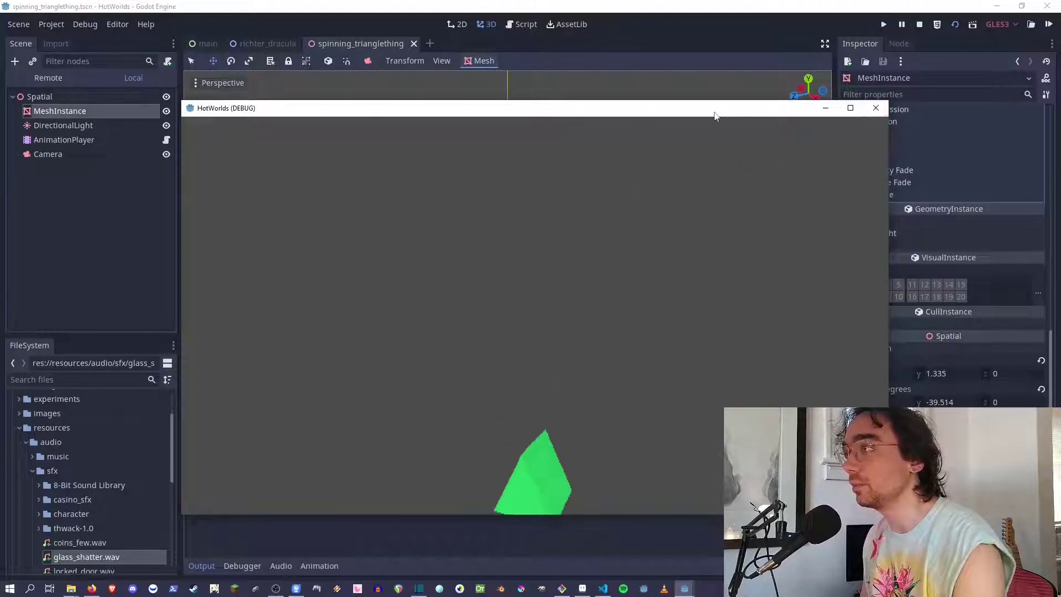
- Lower the Camera along its Y axis in the spinning triangle scene
drag(806, 107, 1060, 119)
click(72, 154)
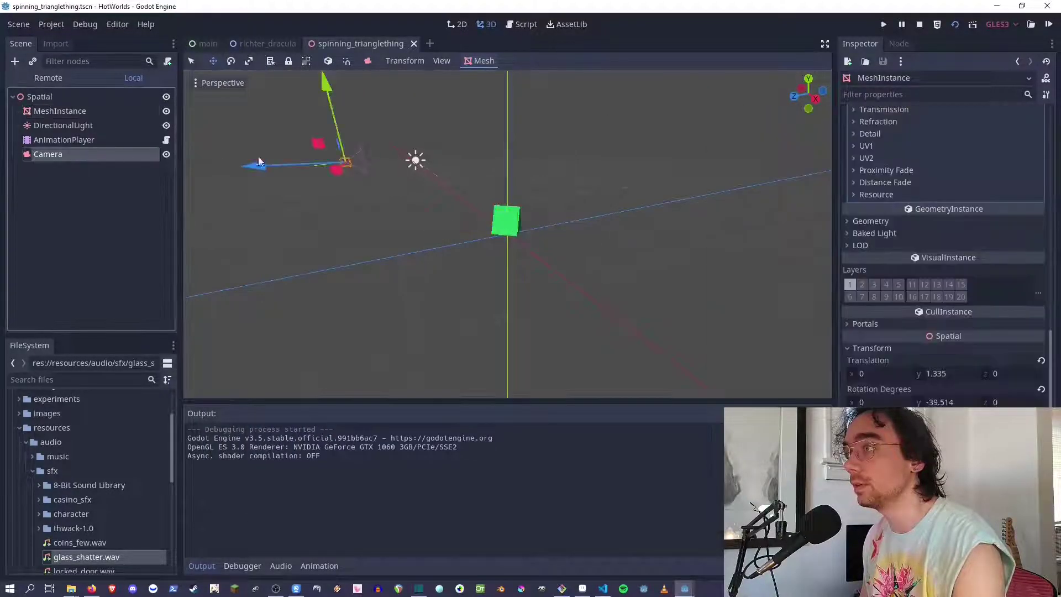
drag(331, 100, 336, 130)
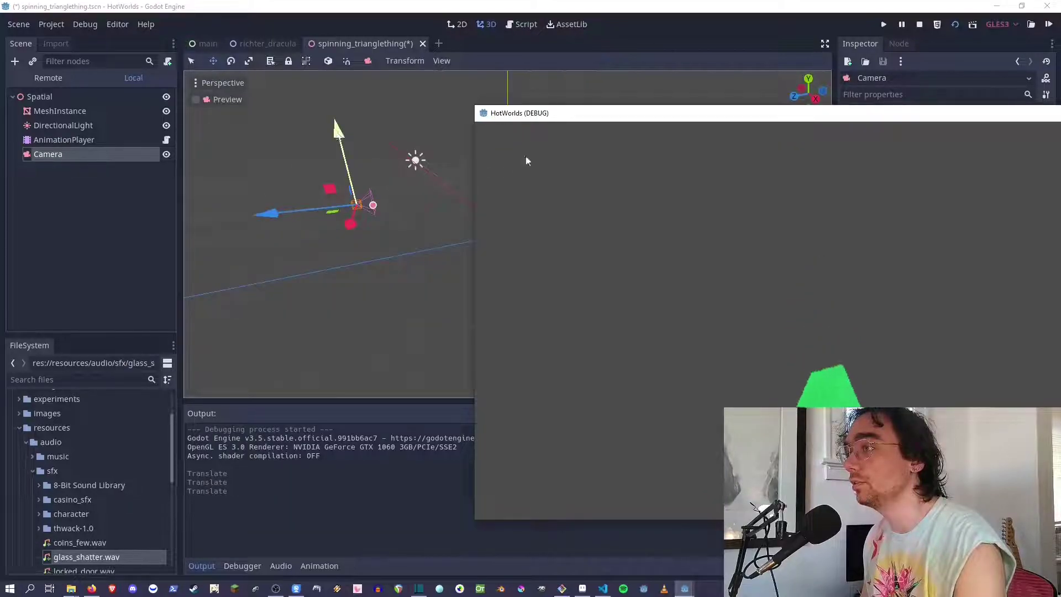
mouse_move(339, 130)
mouse_down()
mouse_move(339, 186)
mouse_move(350, 134)
mouse_up()
- Re-run the scene with F6 to check the framing, then open richter_dracula
key(F6)
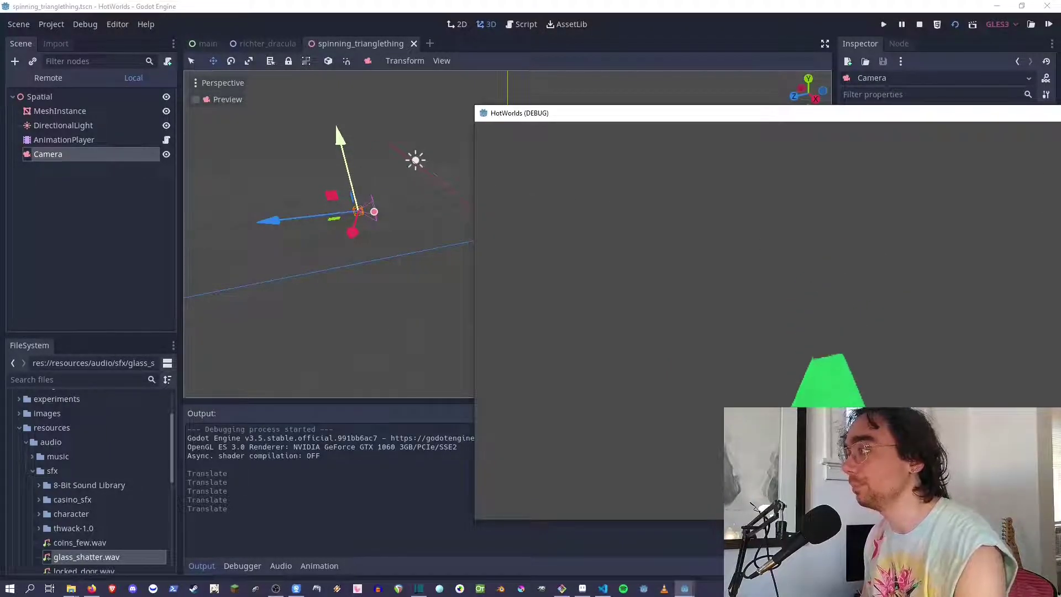
key(alt+F4)
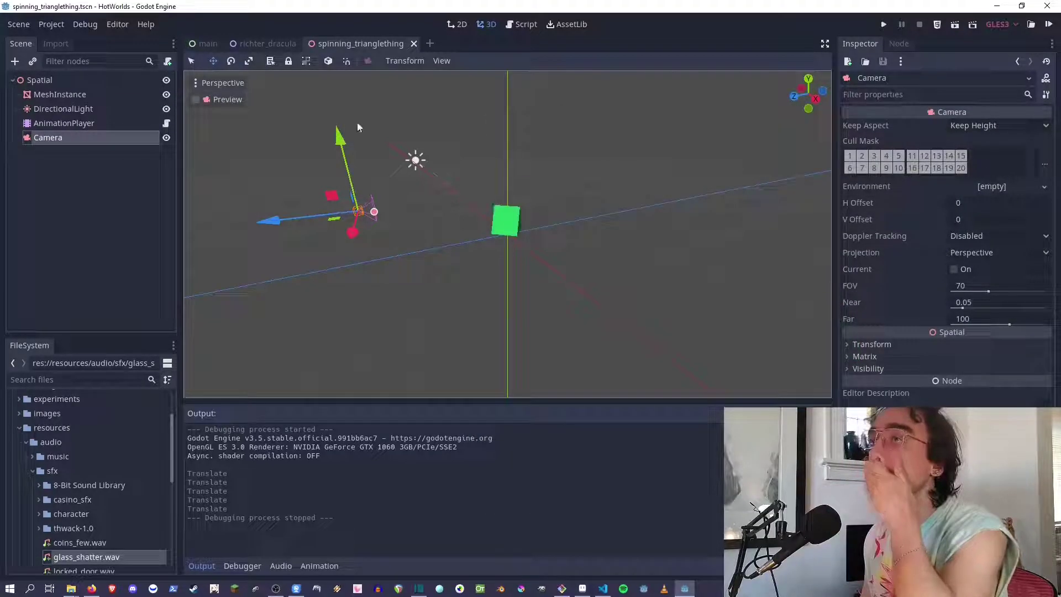
click(265, 42)
- Create a Viewport node as a child of the Wolrd root in richter_dracula
scroll(581, 188, up, 1)
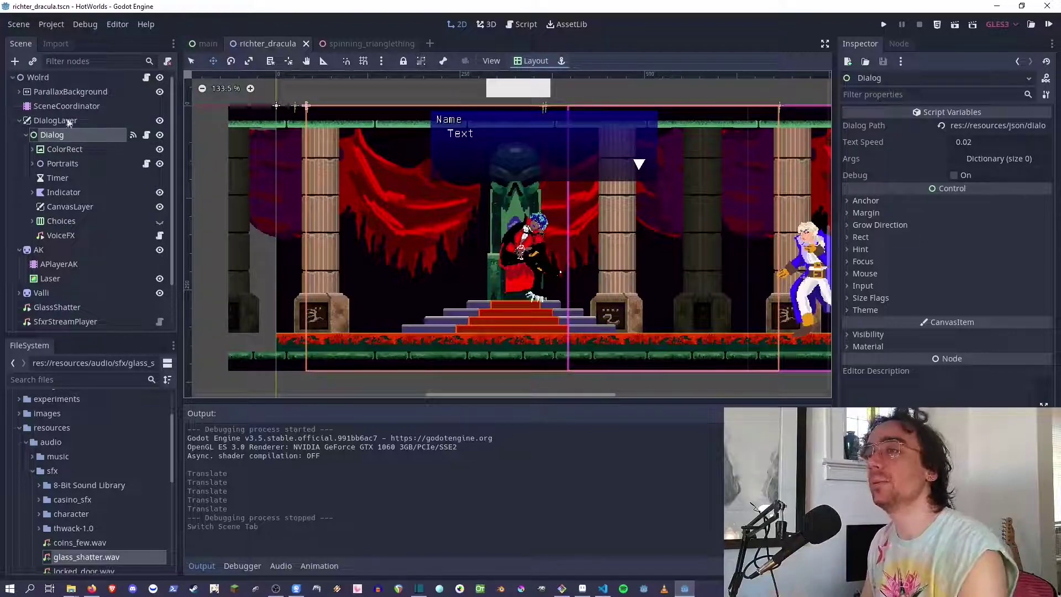
click(29, 78)
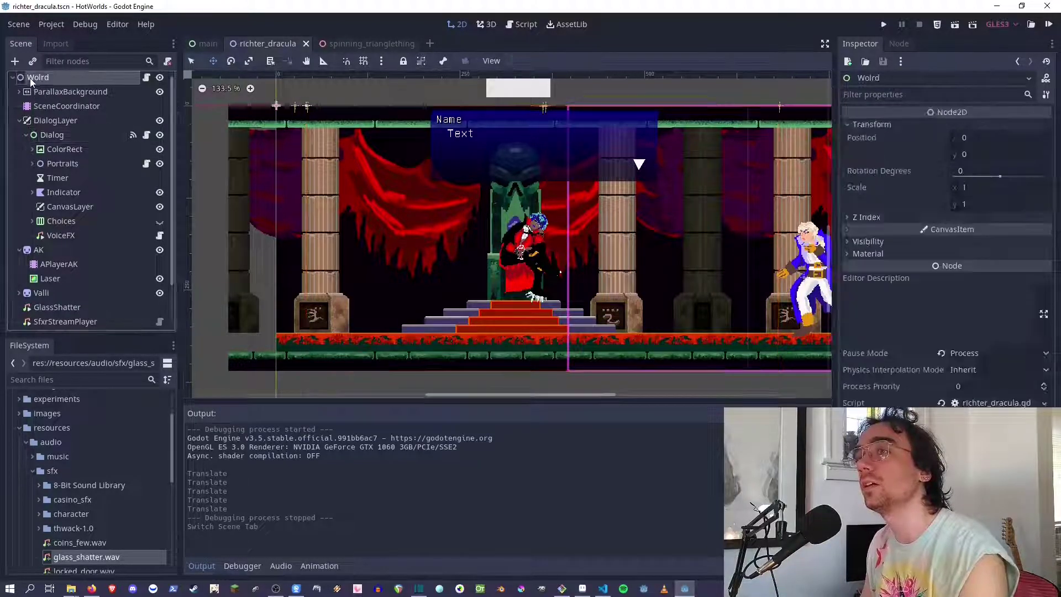
right_click(30, 78)
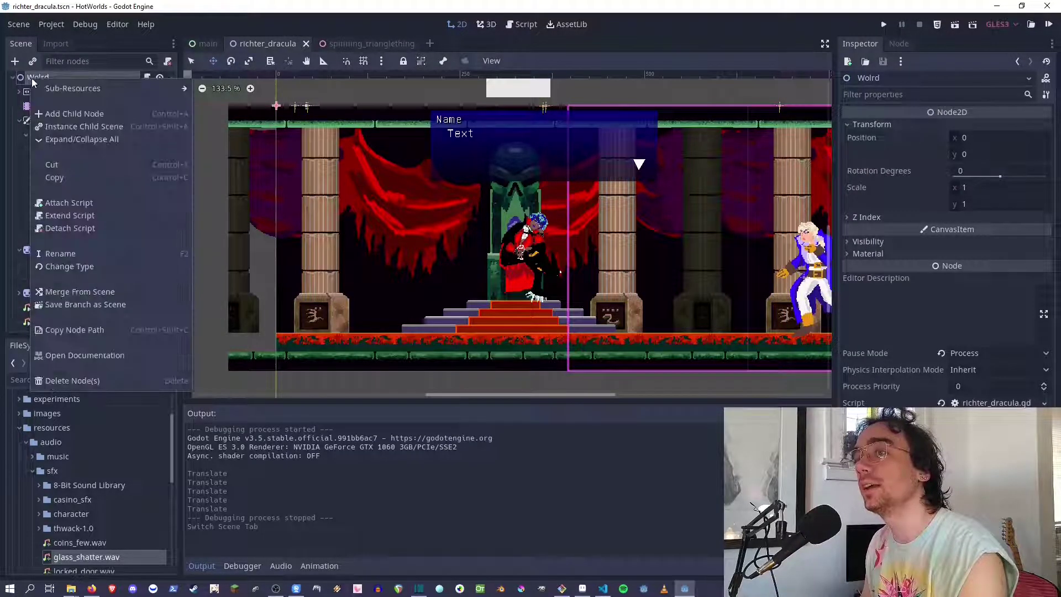
click(55, 113)
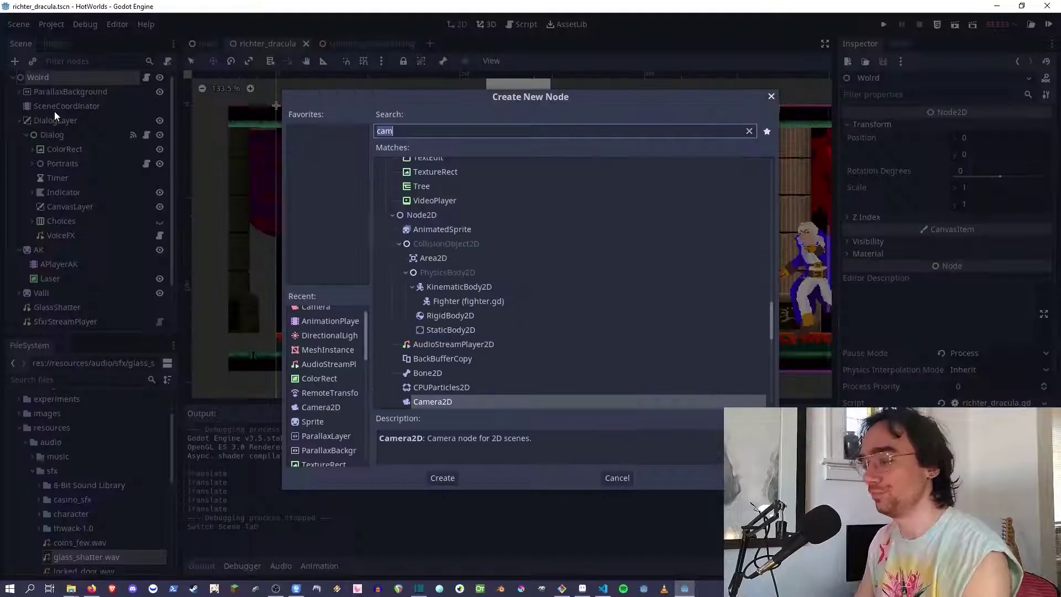
text(viewport)
key(Return)
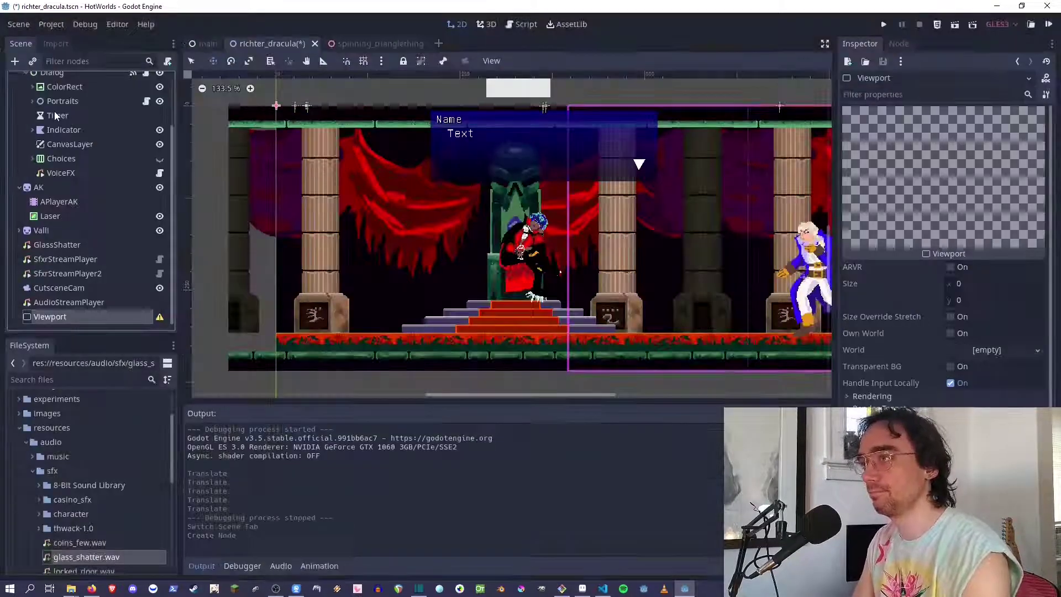
scroll(644, 256, down, 5)
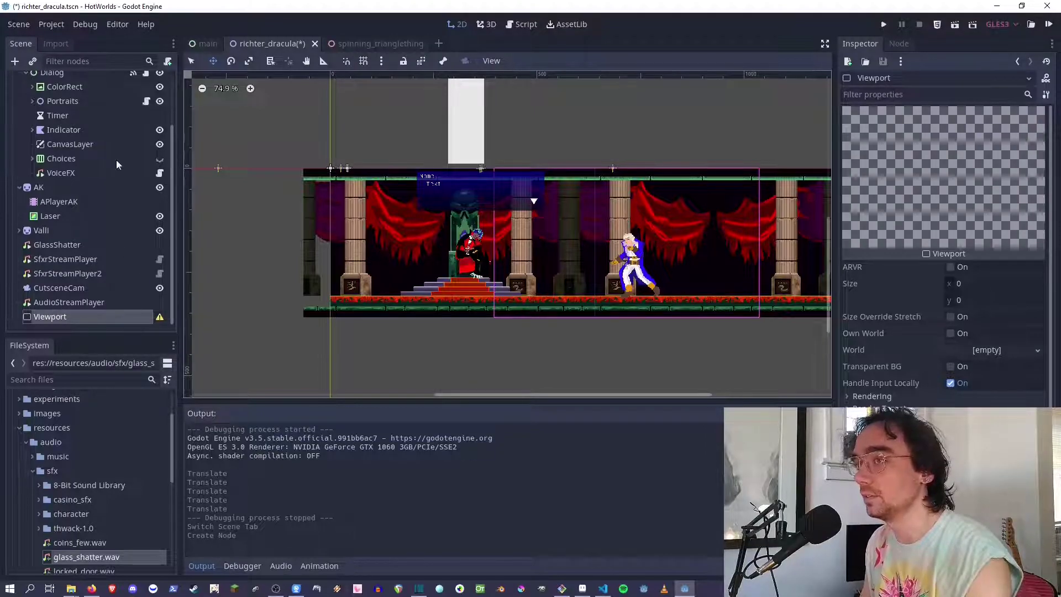
scroll(116, 160, up, 5)
- Add a Sprite node as a child of the World root
right_click(44, 81)
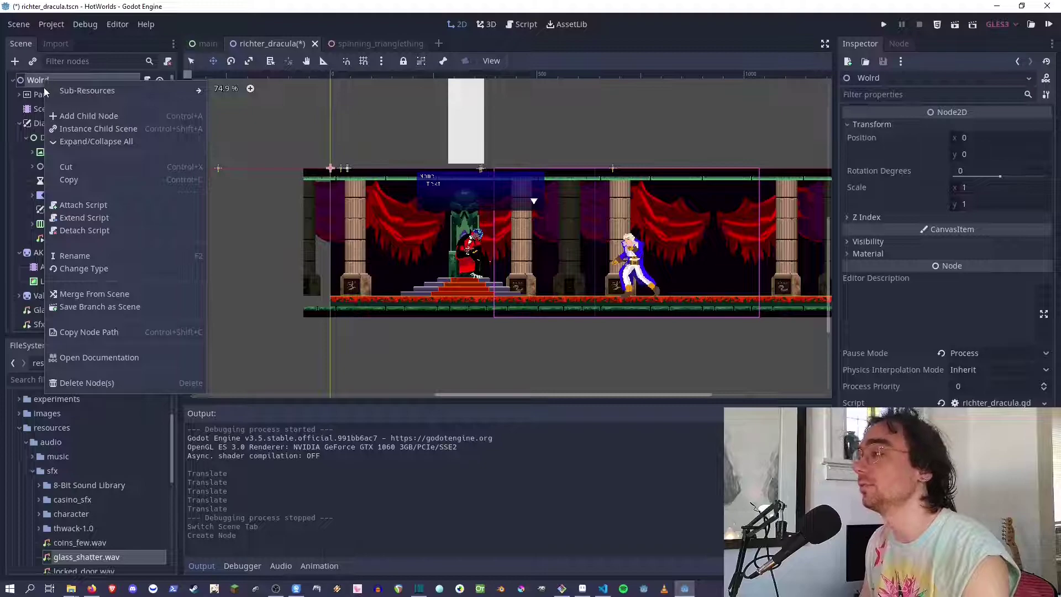
click(51, 115)
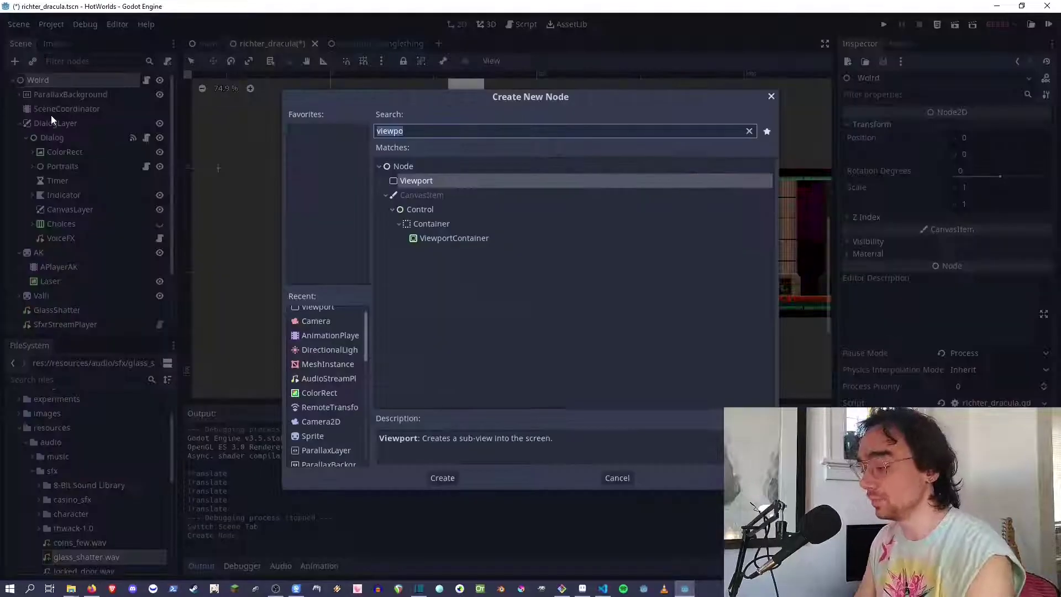
text(sprite)
key(Return)
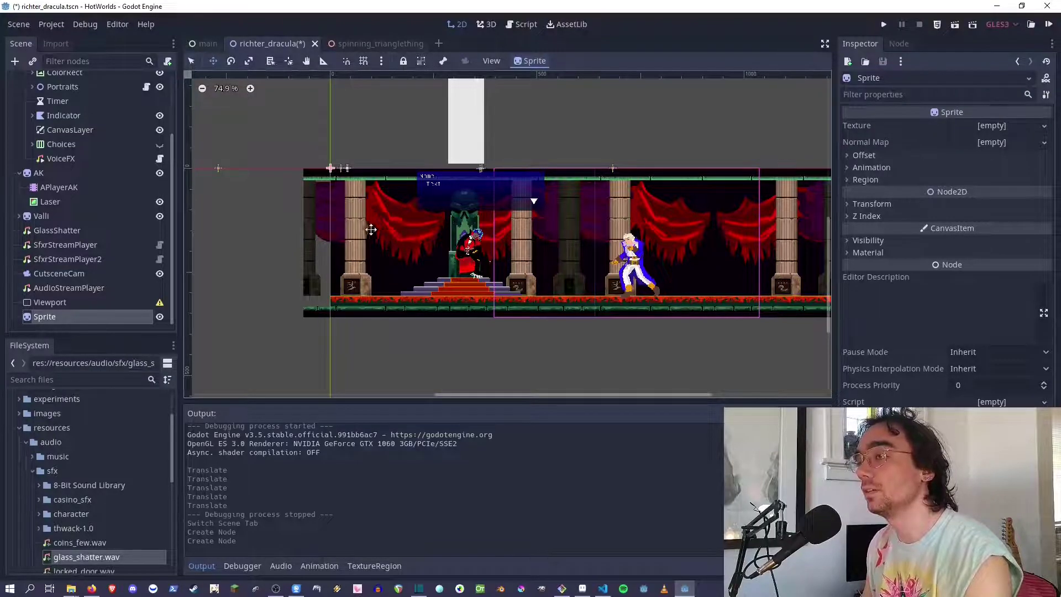
scroll(69, 129, up, 3)
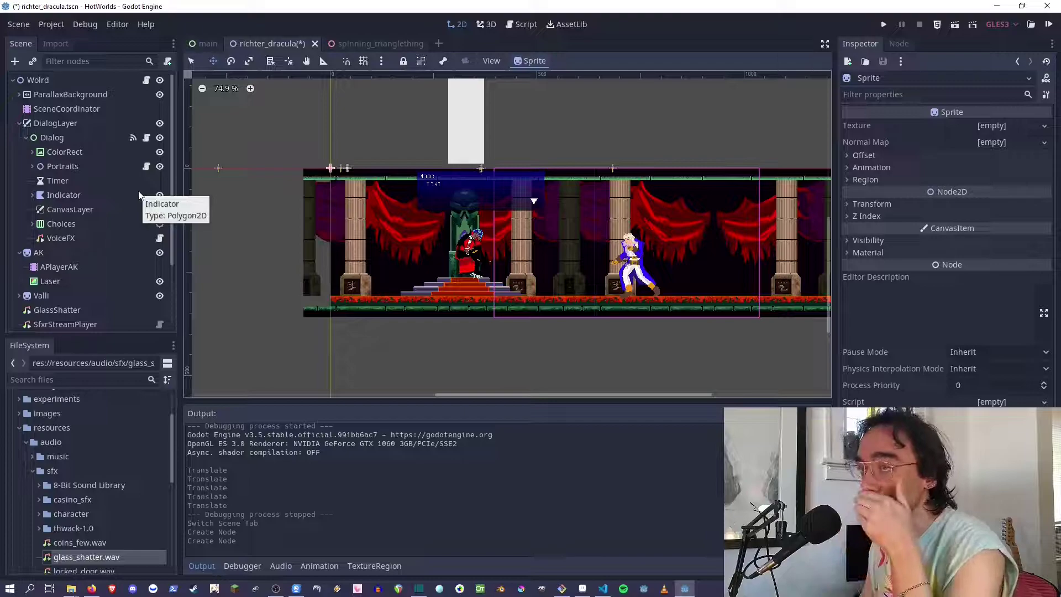
scroll(106, 234, down, 3)
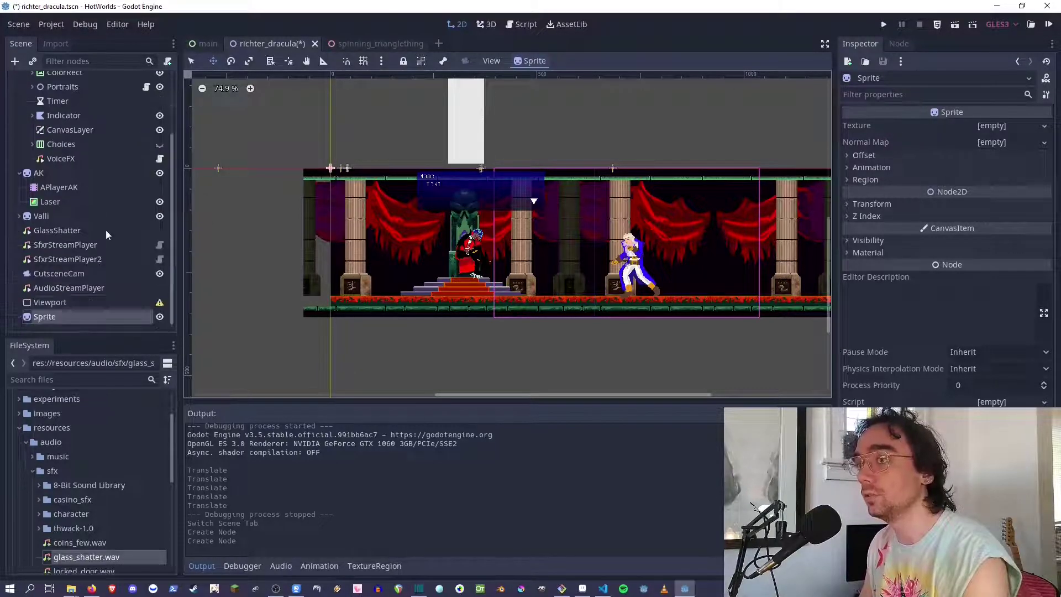
- Compare the Viewport and Sprite properties, then open the Sprite's Texture options
click(44, 303)
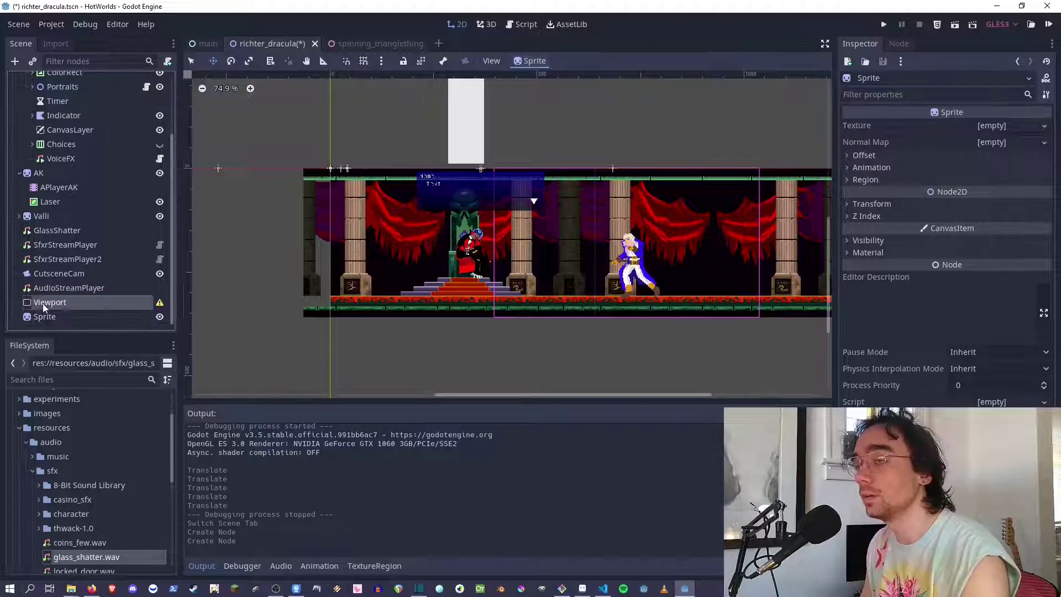
drag(39, 317, 38, 300)
click(39, 300)
click(38, 302)
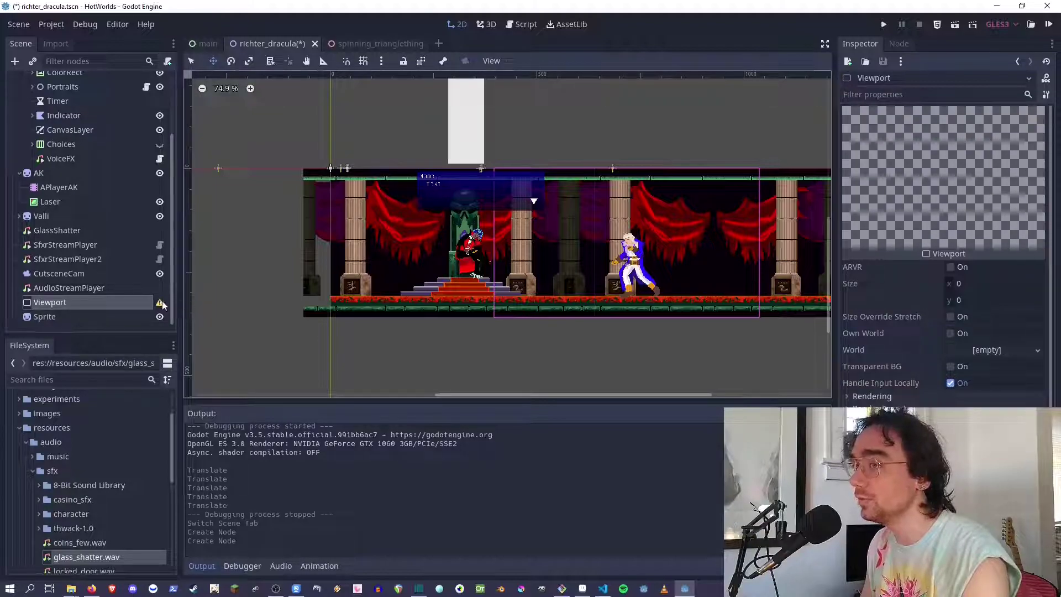
drag(181, 304, 157, 304)
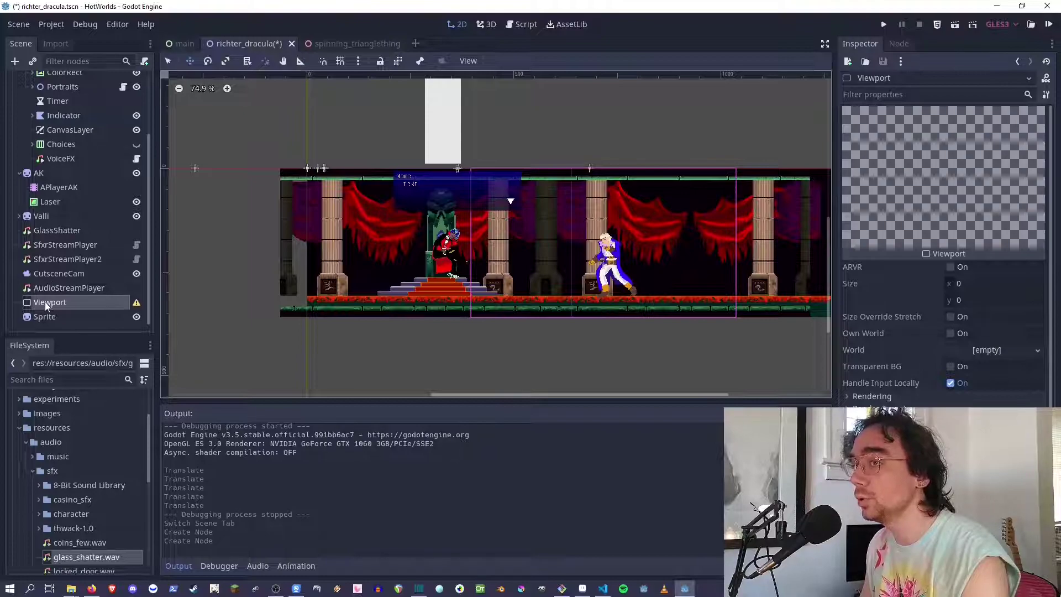
click(40, 319)
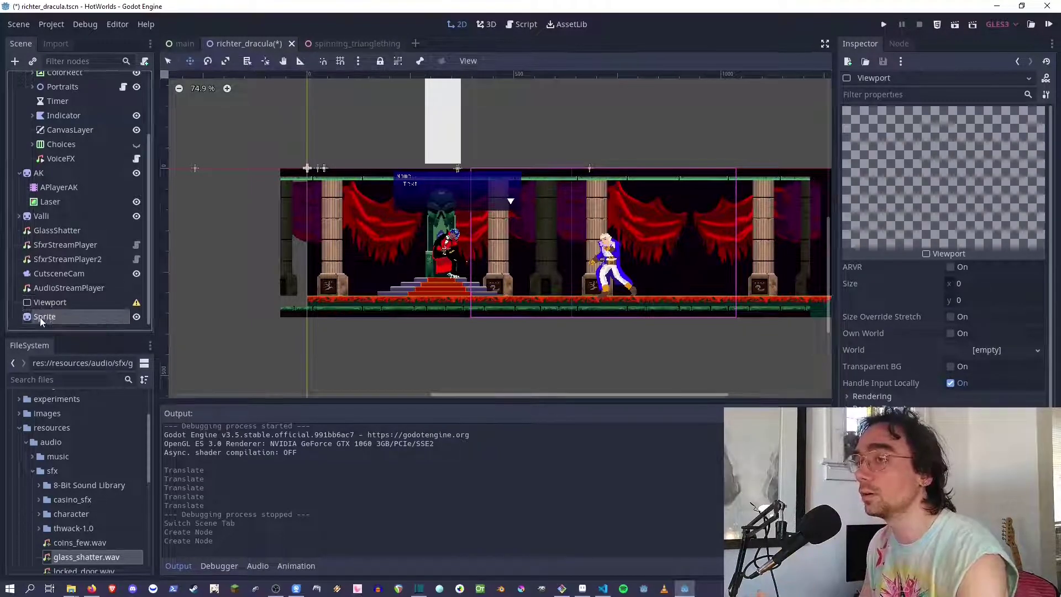
click(57, 302)
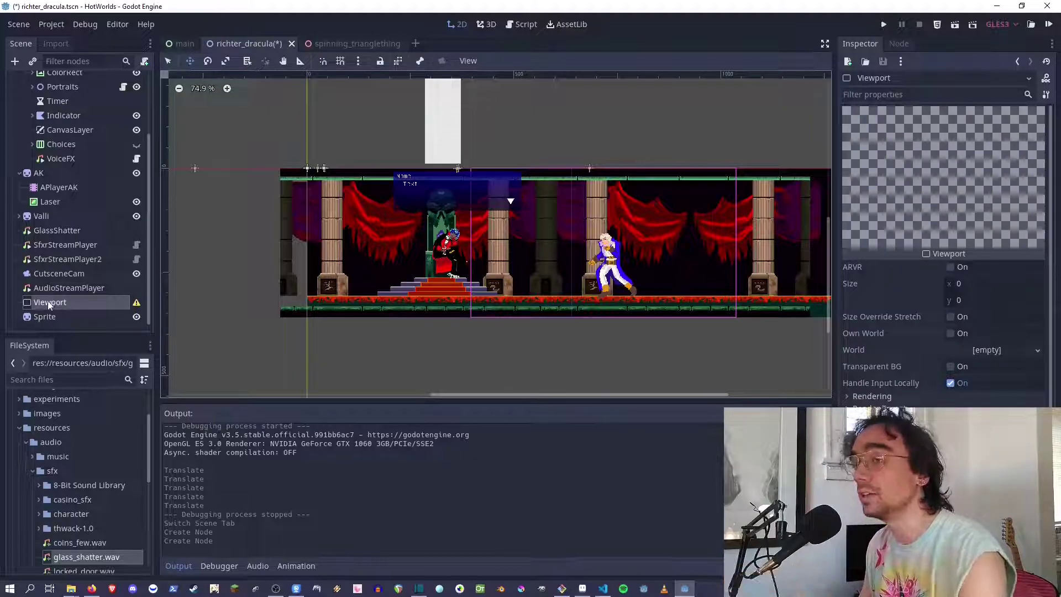
click(39, 320)
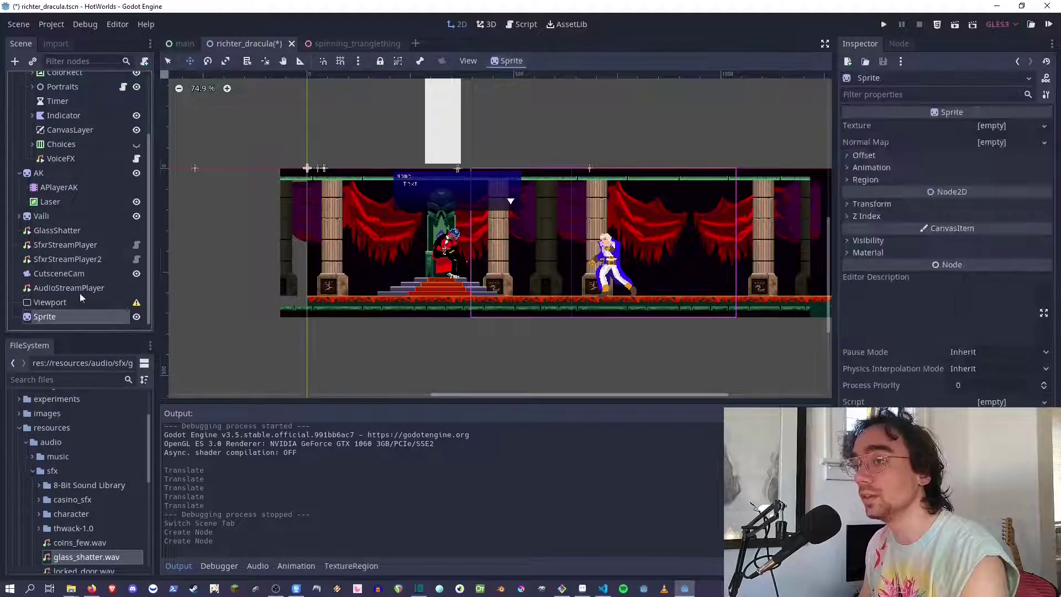
click(54, 304)
click(41, 318)
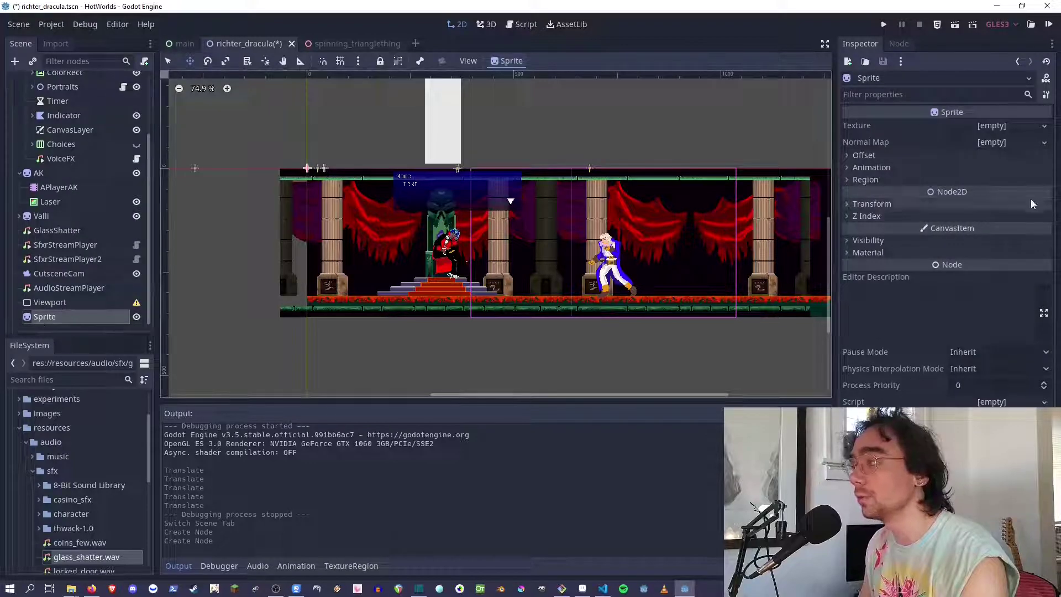
click(1043, 128)
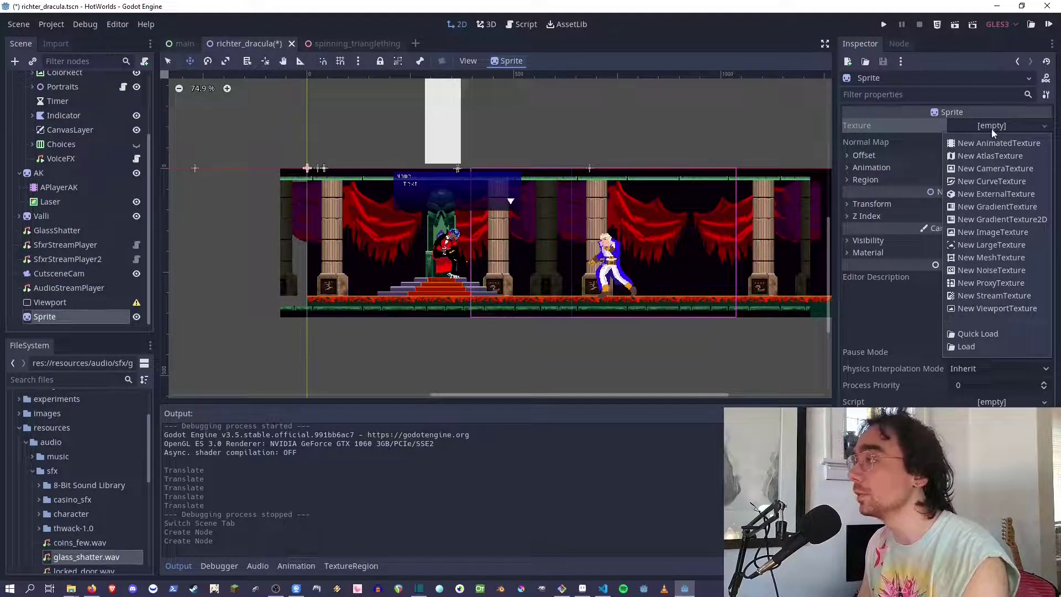
- Give the Sprite a New ViewportTexture sourced from the Viewport and save
click(992, 309)
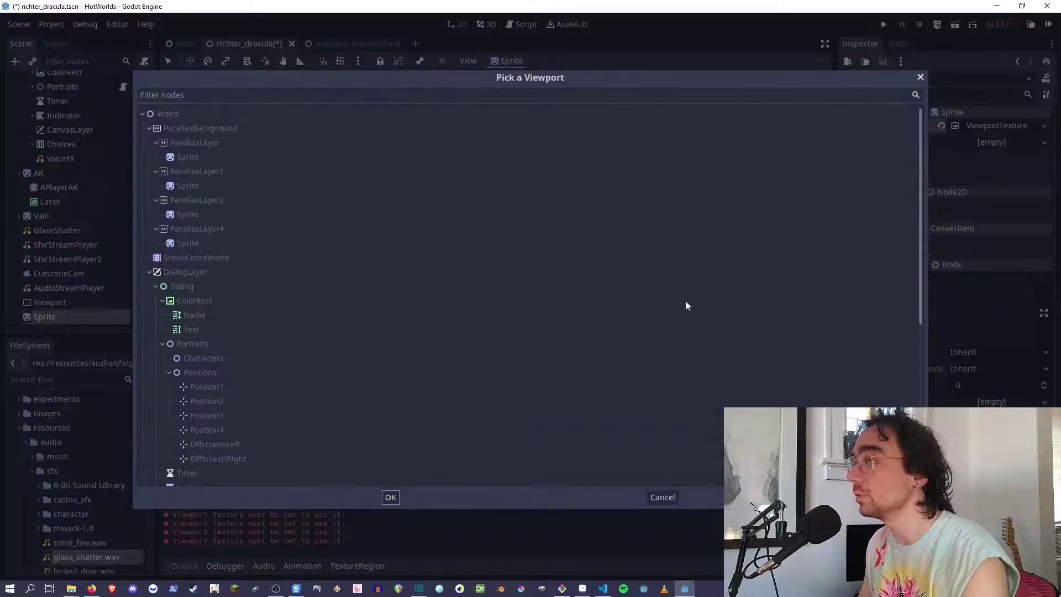
click(179, 458)
click(390, 497)
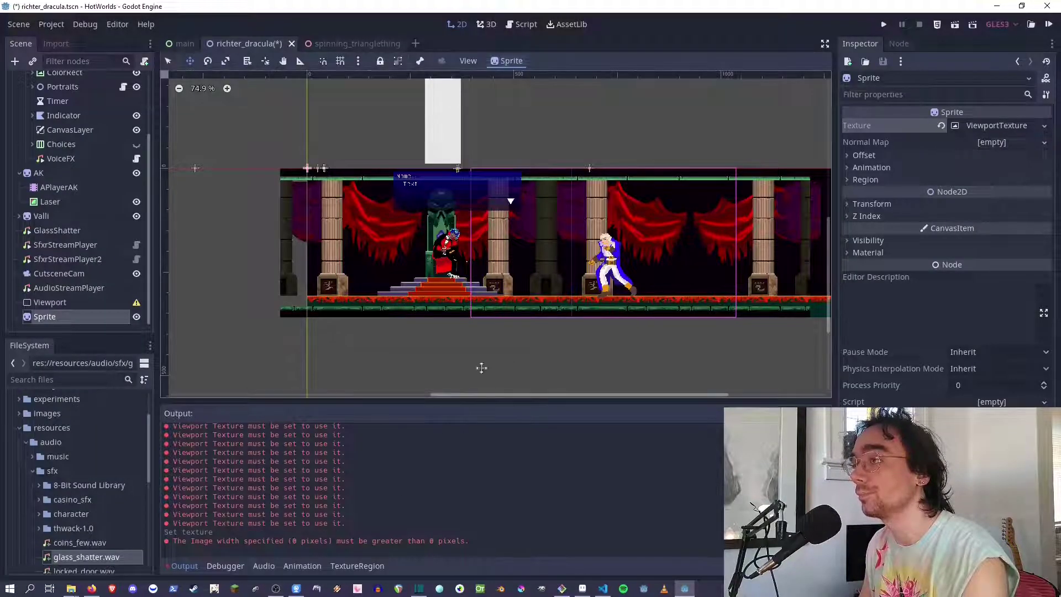
key(ctrl+s)
- Set the Viewport's Size to 640 by 360
click(65, 303)
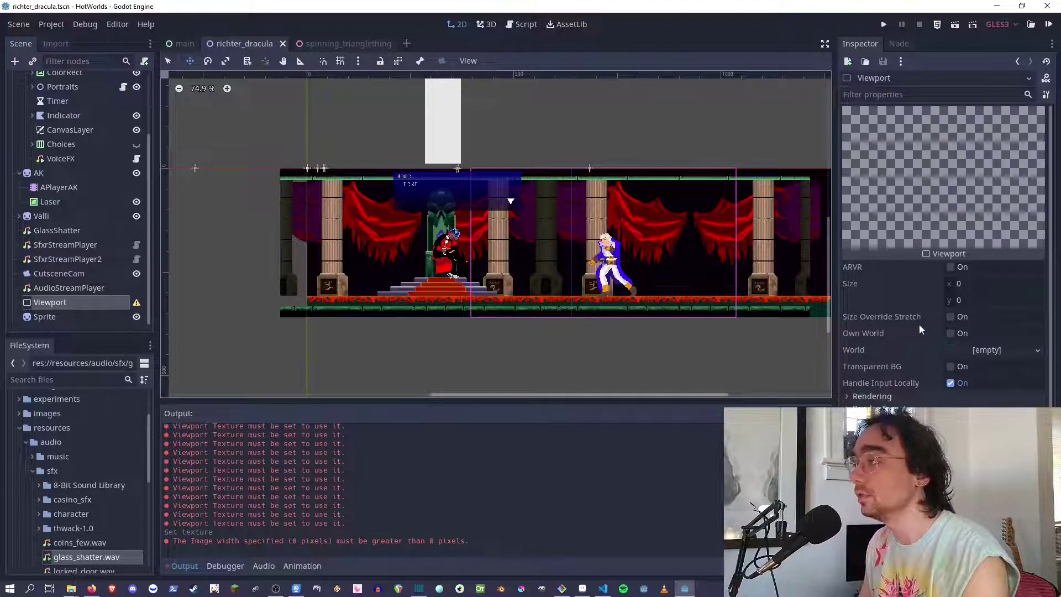
click(974, 284)
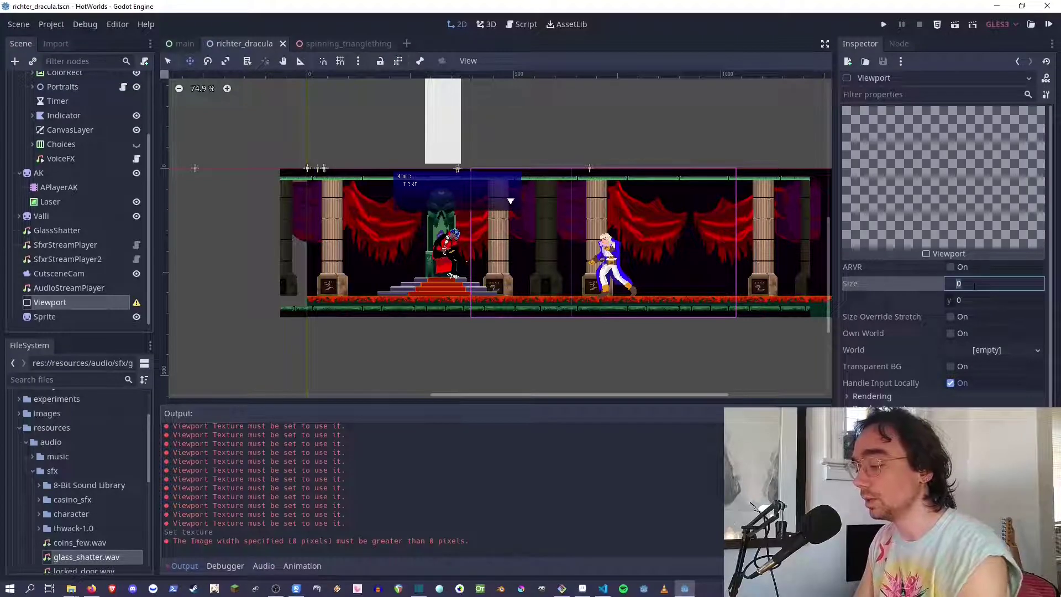
click(966, 300)
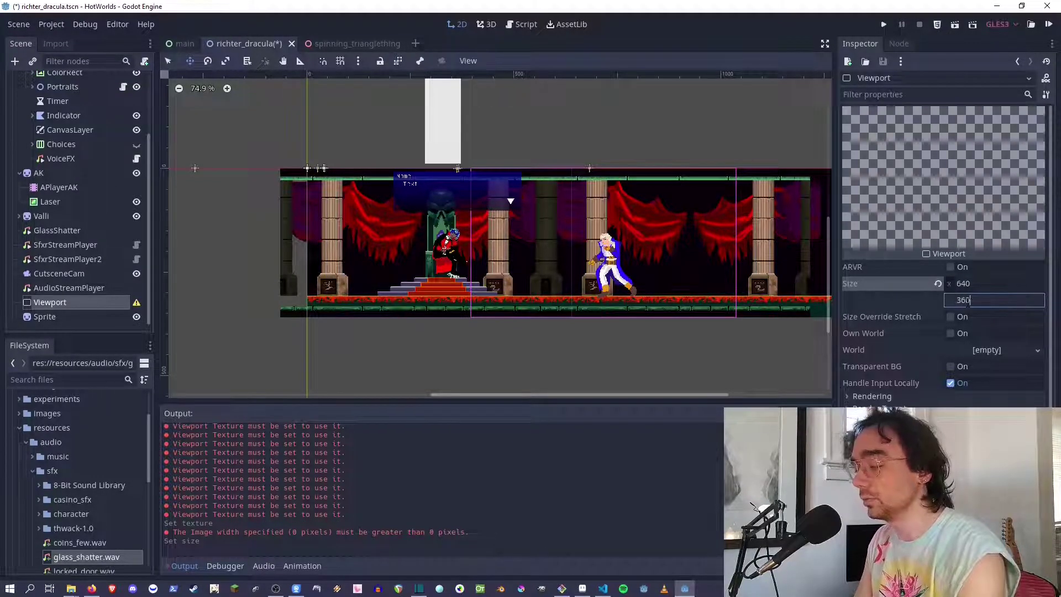
key(Return)
scroll(607, 359, down, 3)
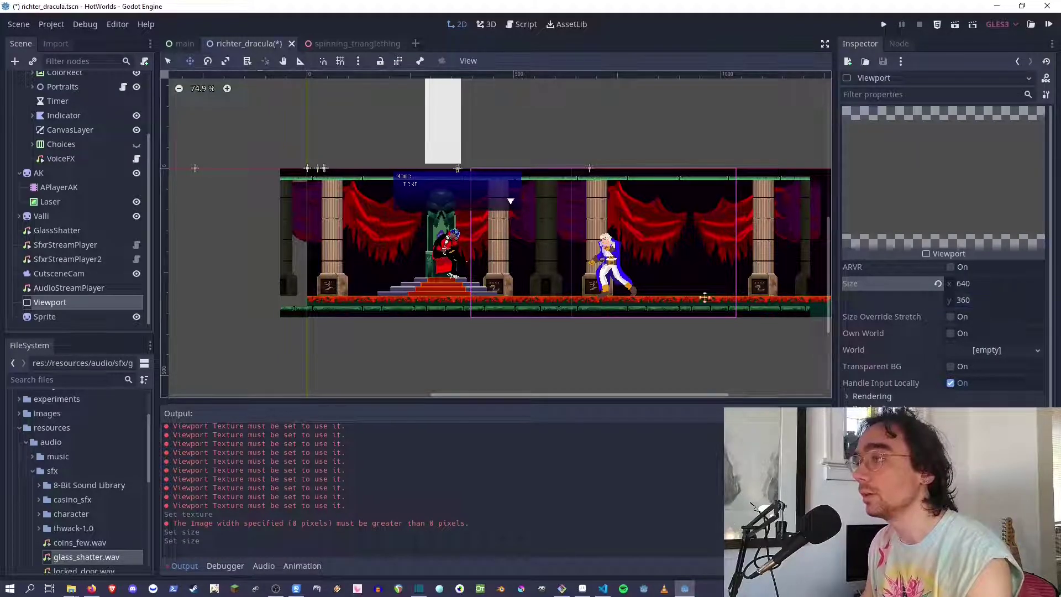
- Move the Sprite down over the throne area and test-run the scene
key(ctrl+s)
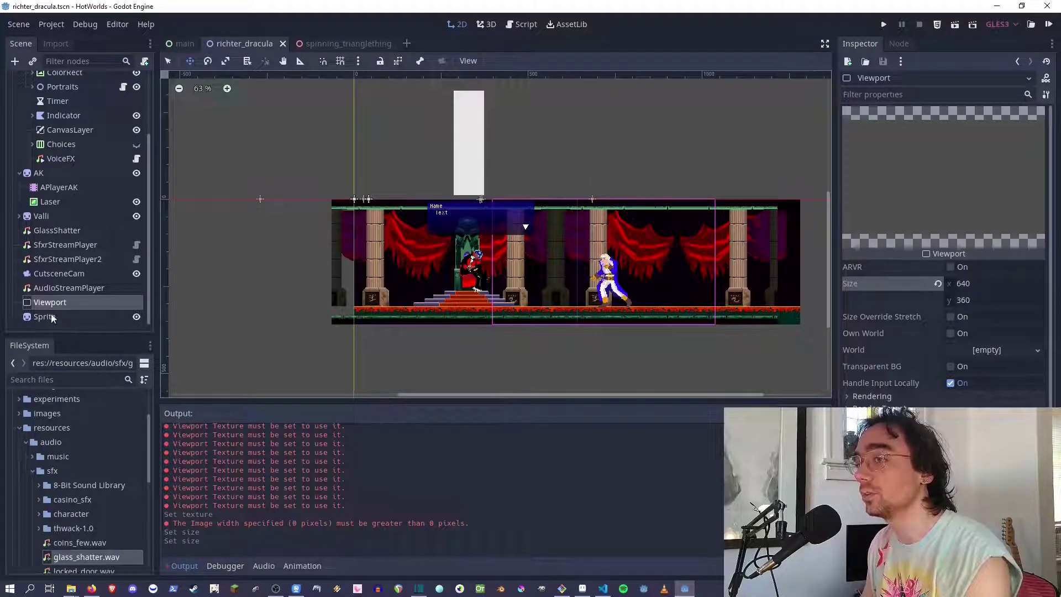
click(45, 316)
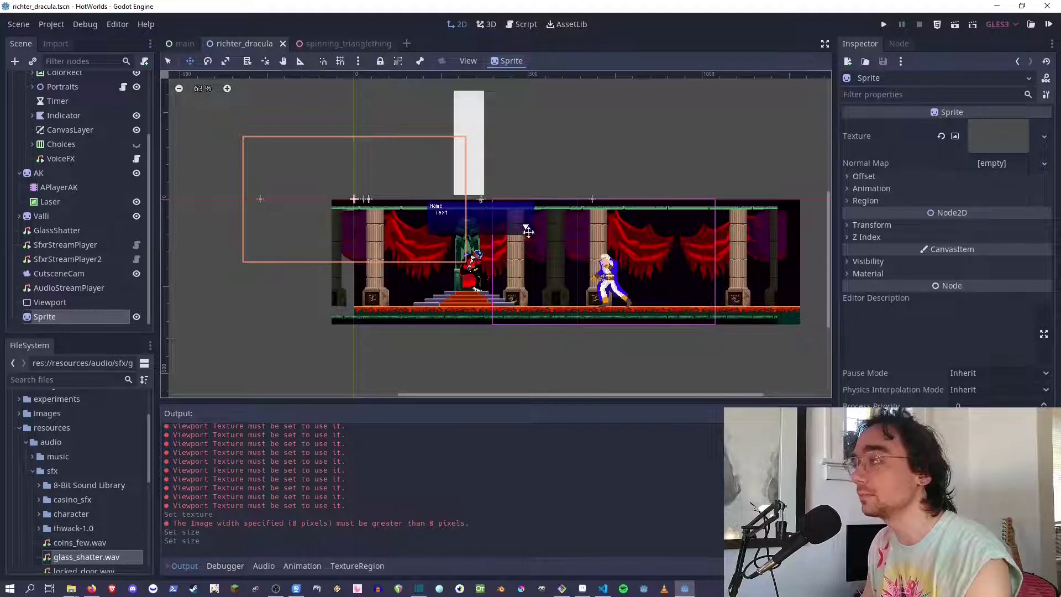
key(F6)
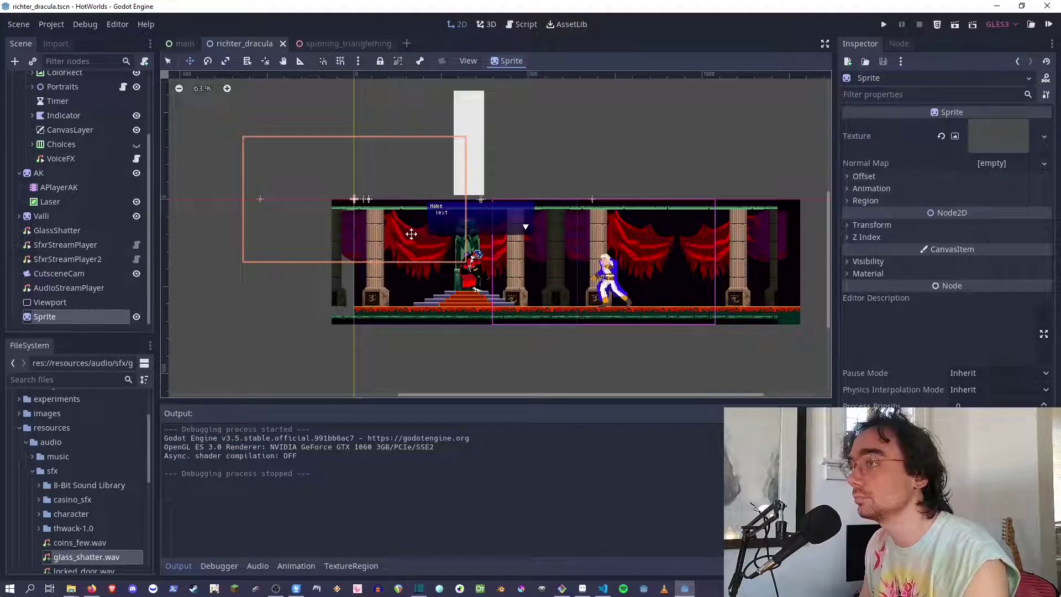
drag(411, 234, 517, 286)
click(955, 25)
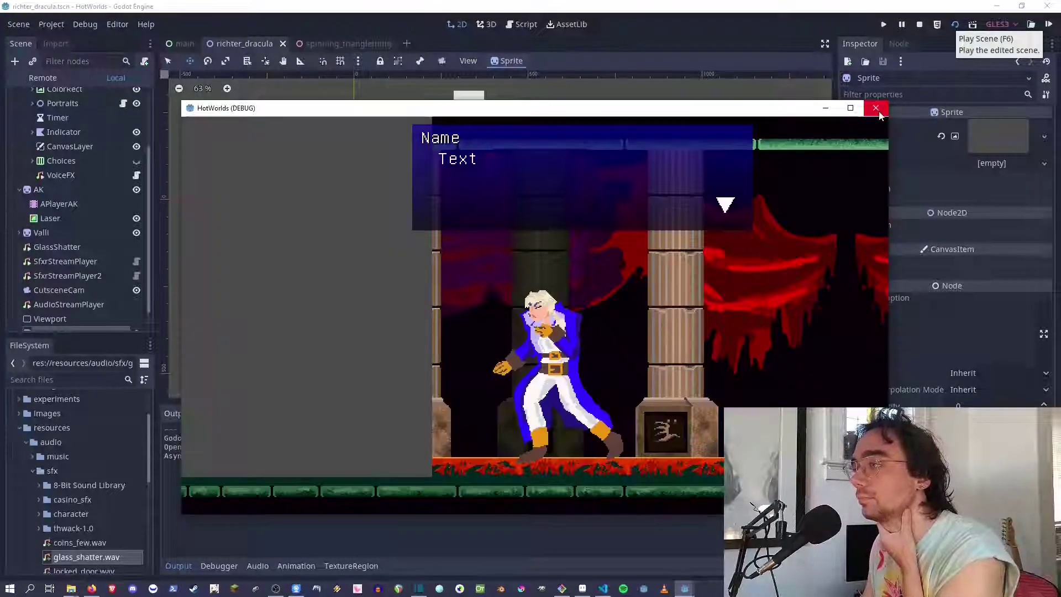
click(875, 108)
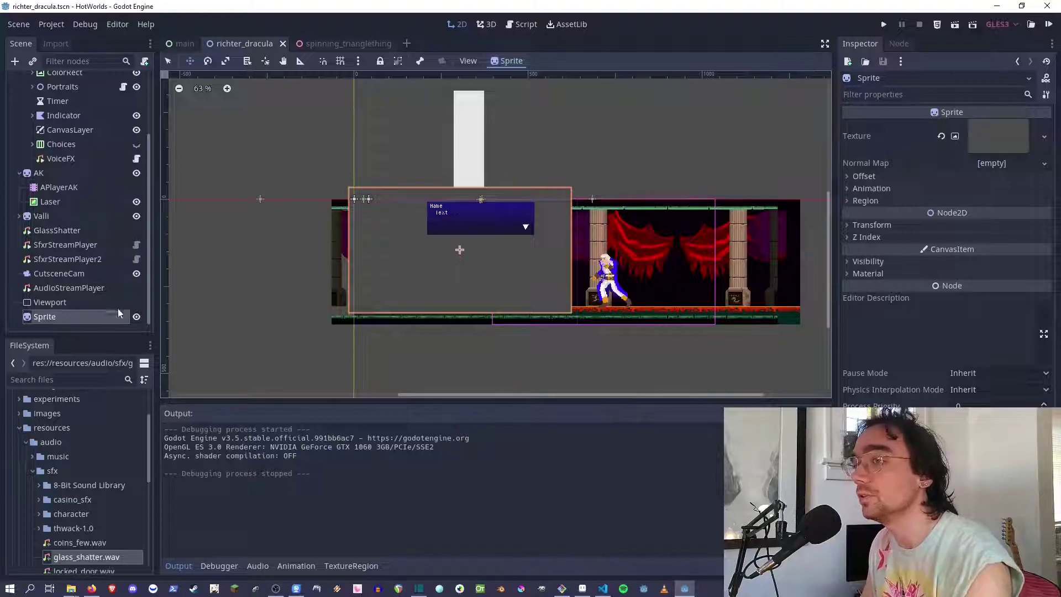
- Turn on Transparent BG for the Viewport
click(78, 302)
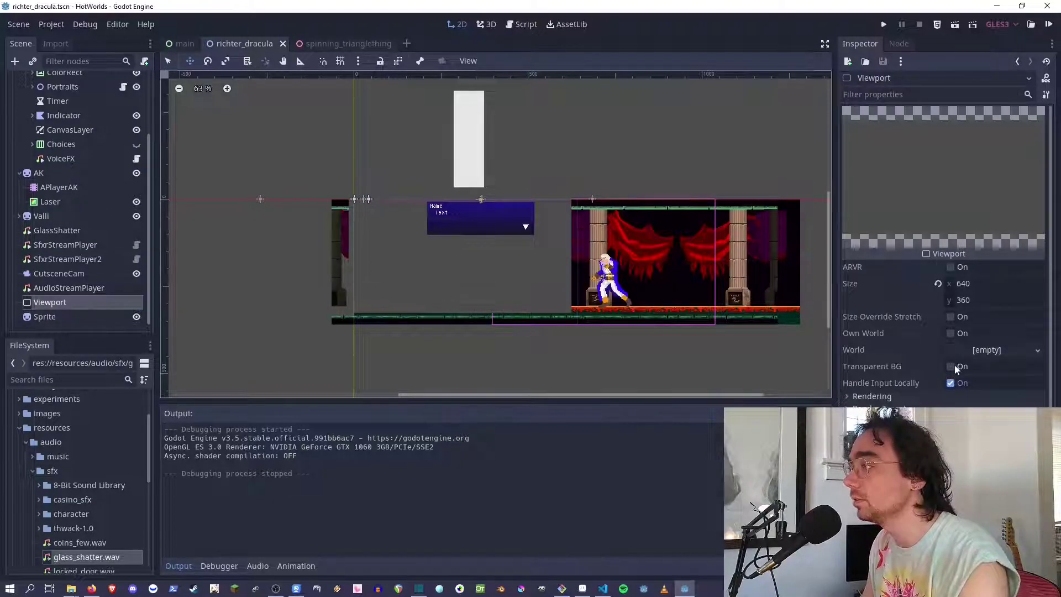
click(950, 366)
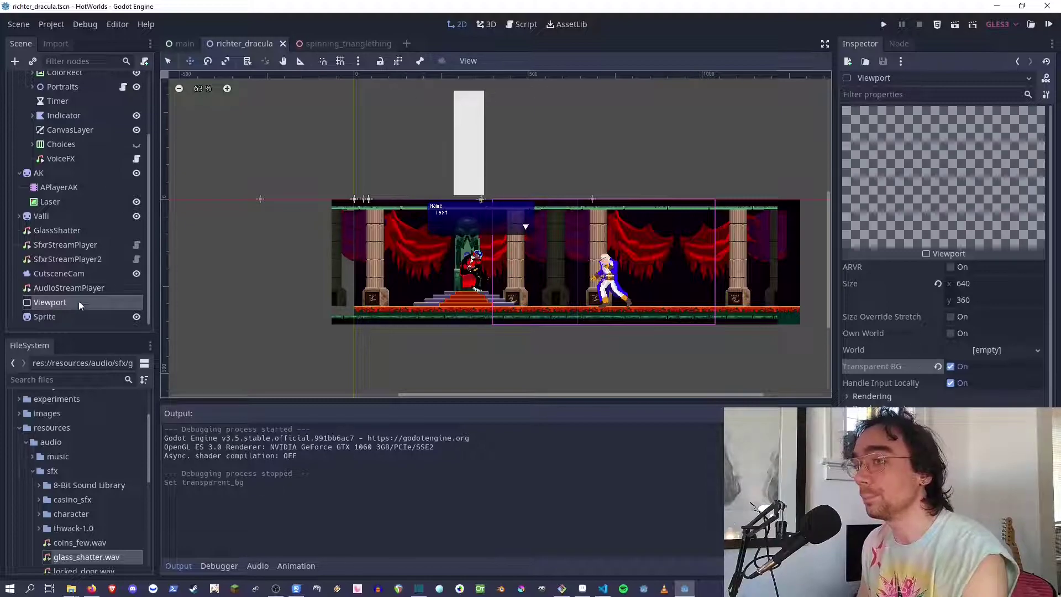
click(43, 316)
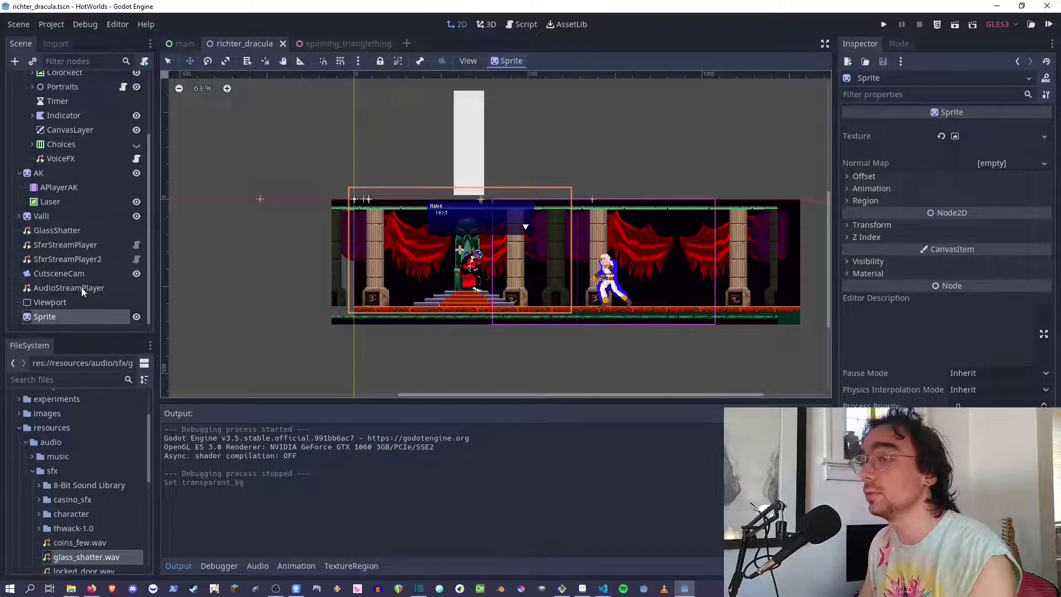
- Instance the spinning_trianglething scene under the Viewport and save richter_dracula
click(55, 302)
right_click(54, 304)
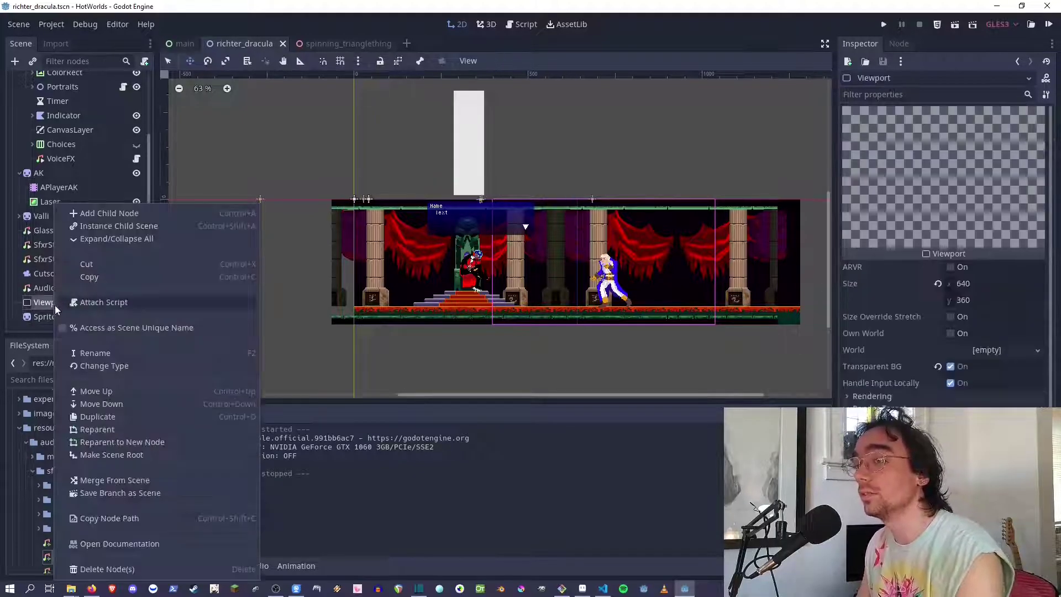
click(96, 226)
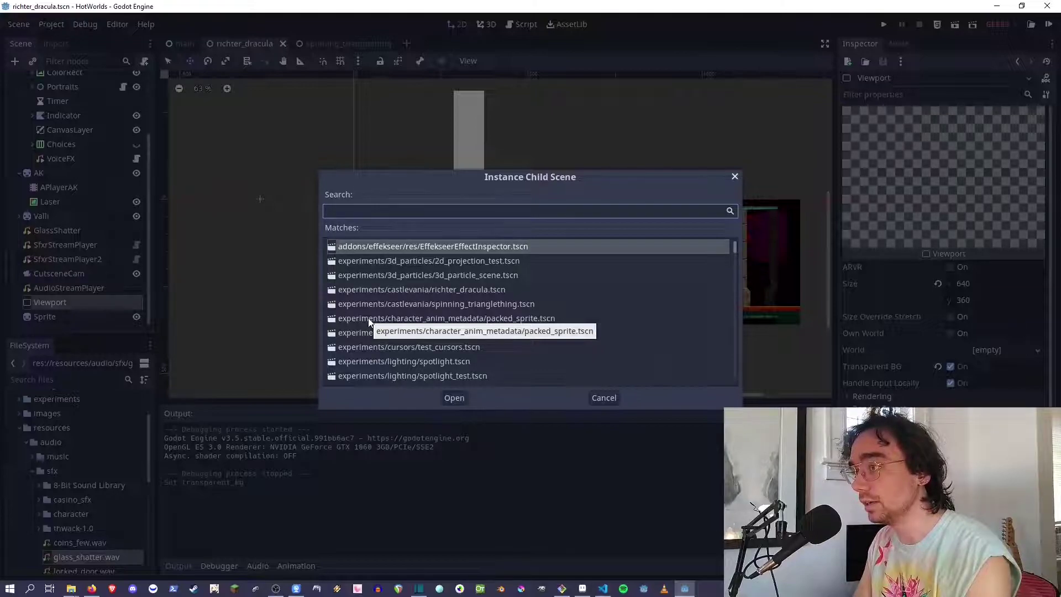
text(s)
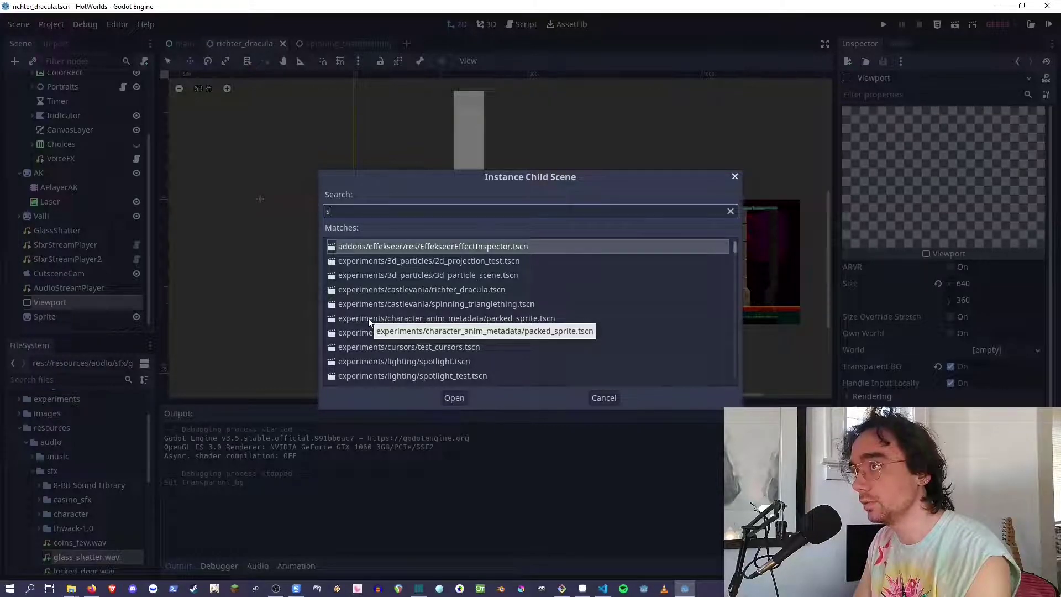
text(pinnin)
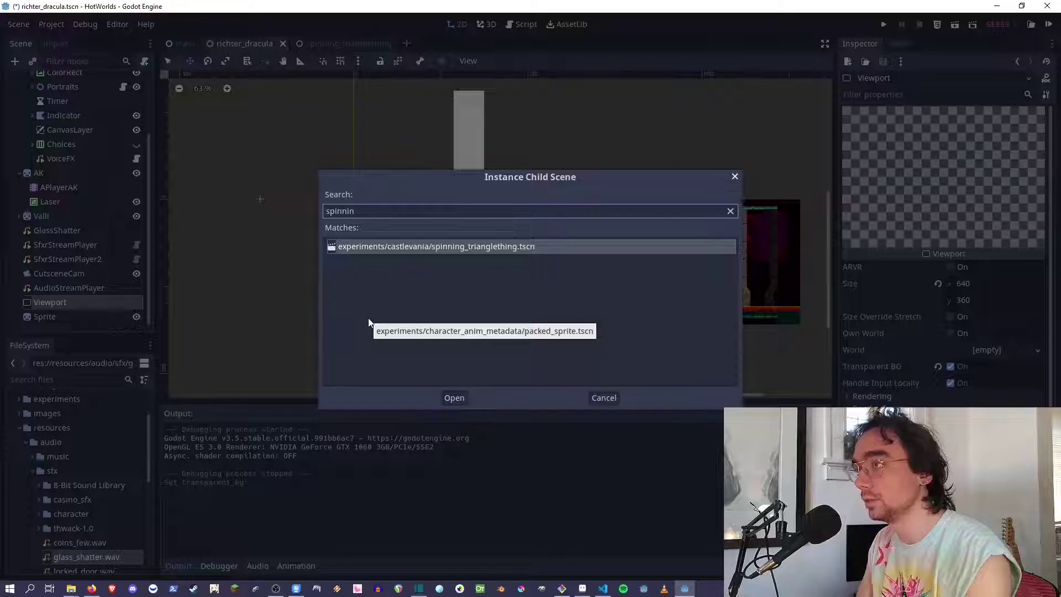
key(Return)
scroll(407, 324, down, 5)
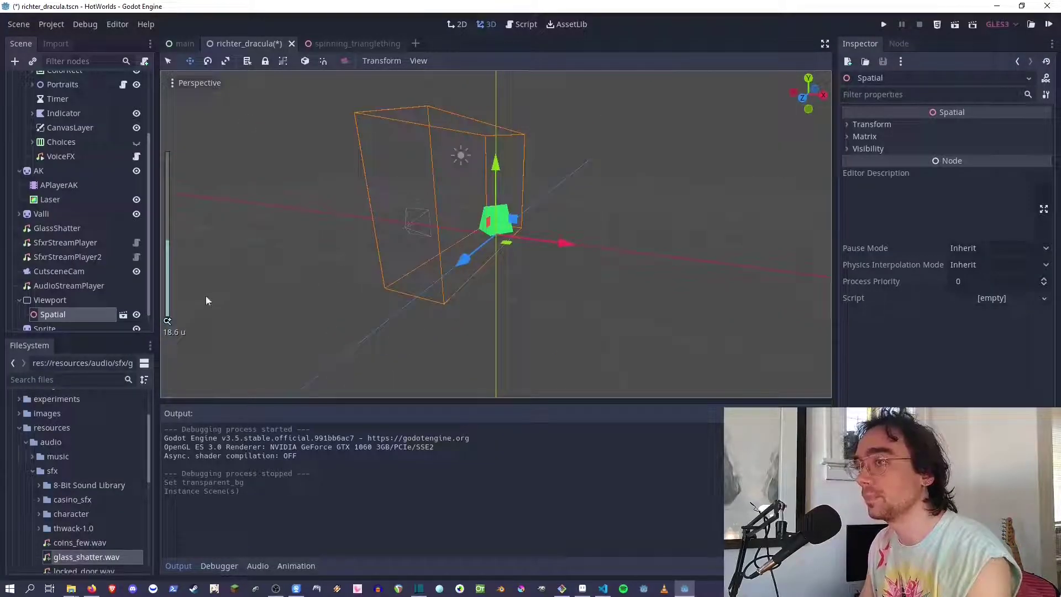
scroll(206, 301, down, 5)
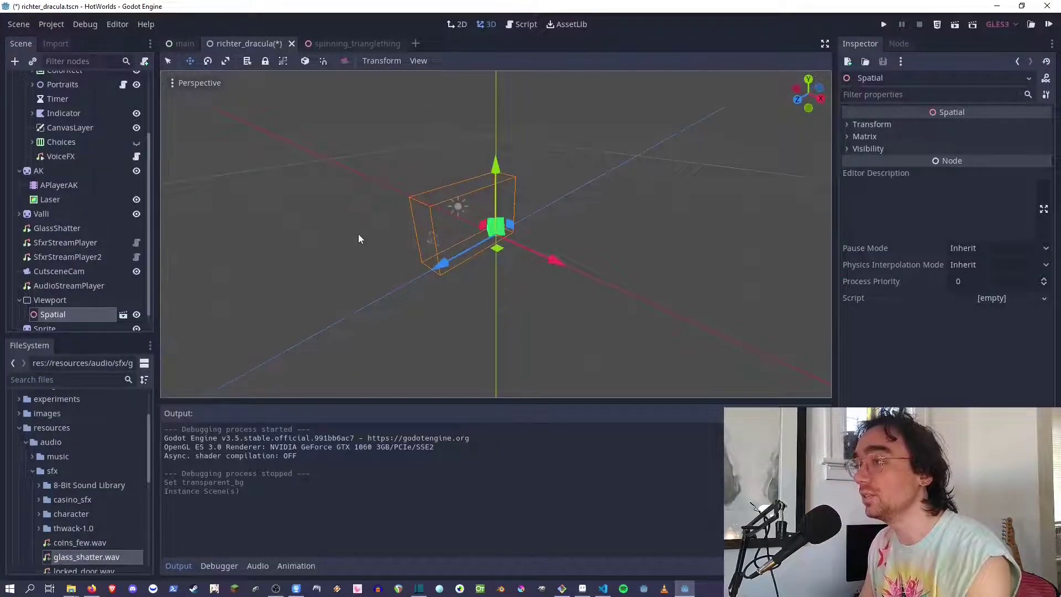
middle_drag(358, 234, 492, 231)
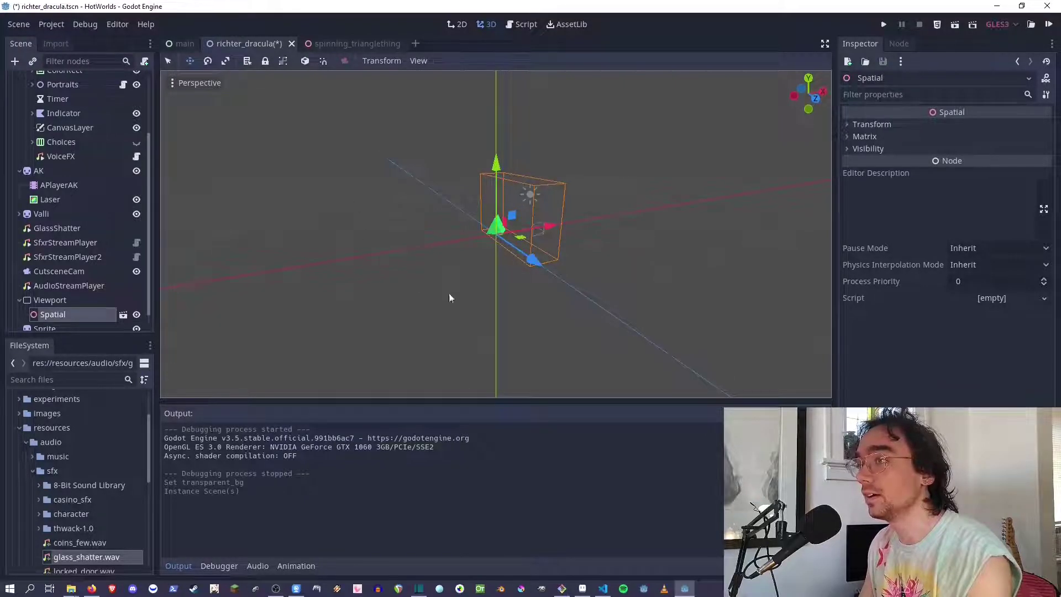
key(ctrl+s)
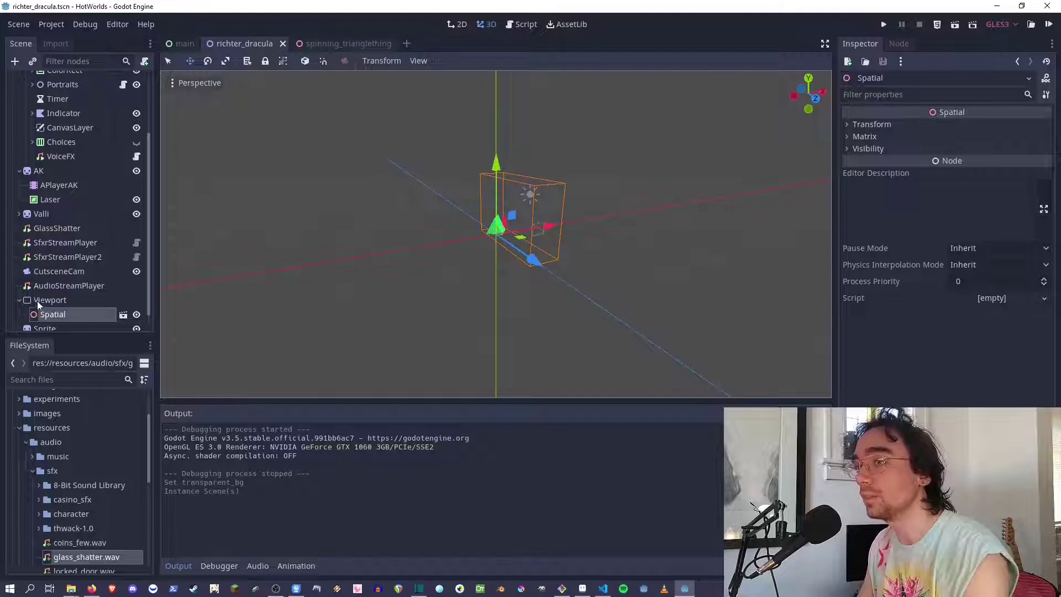
- Back in the 2D cutscene view, select the Viewport to preview its render
click(457, 25)
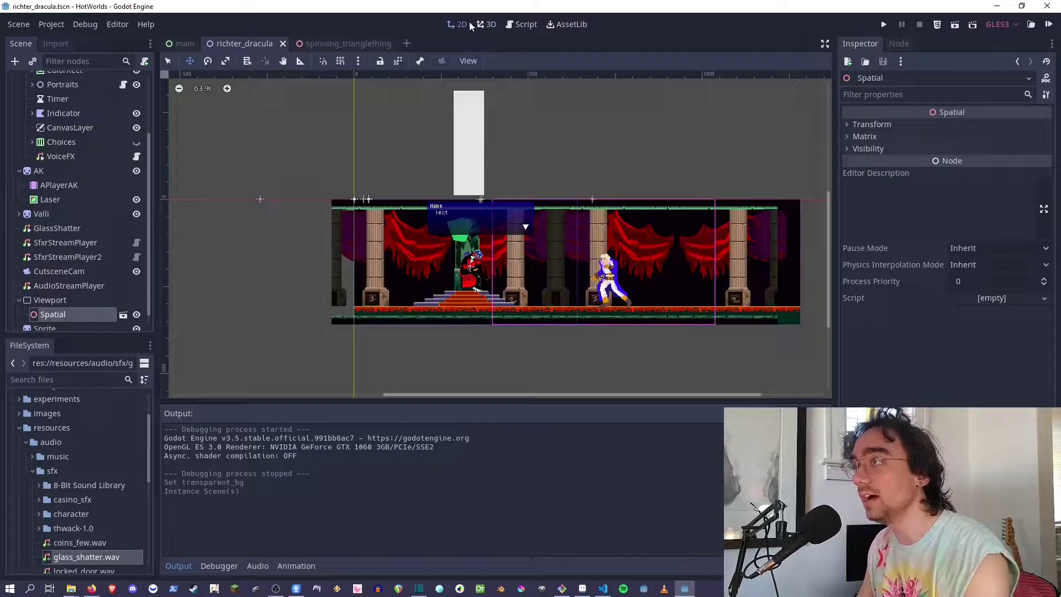
click(479, 26)
click(449, 28)
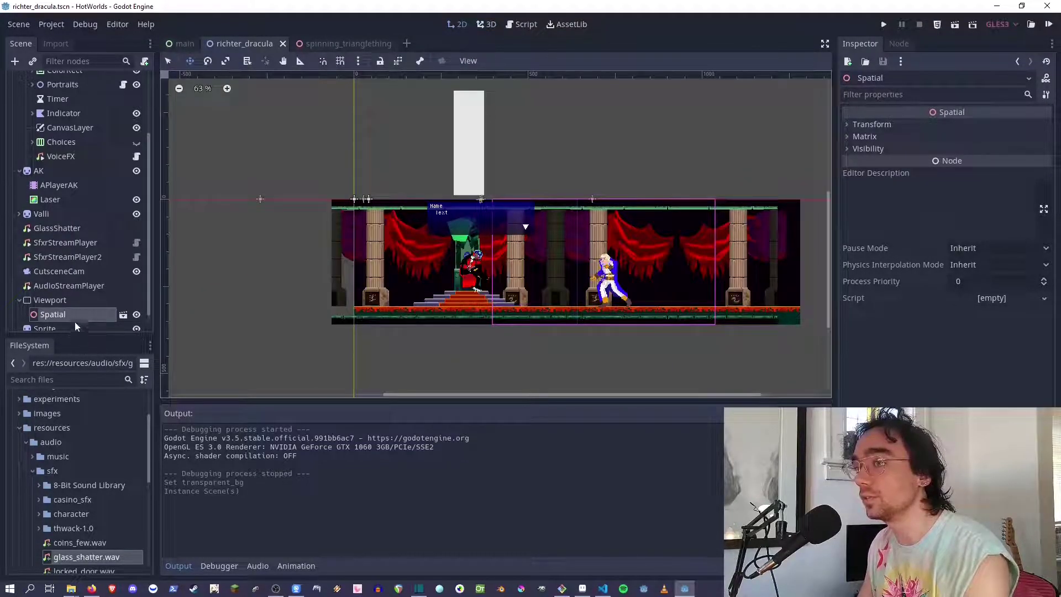
scroll(133, 314, down, 1)
drag(62, 334, 72, 399)
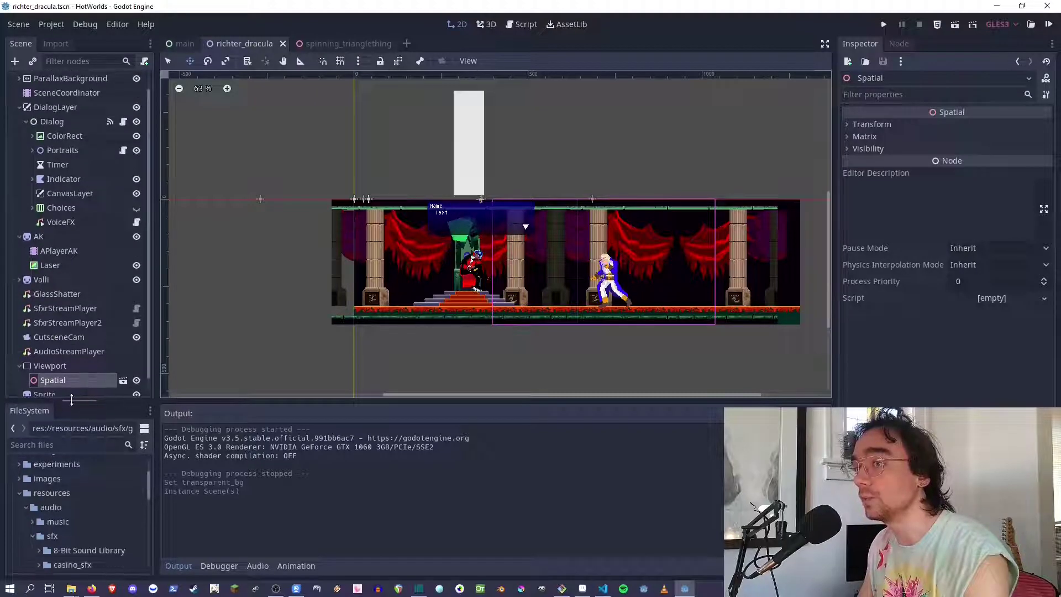
click(44, 366)
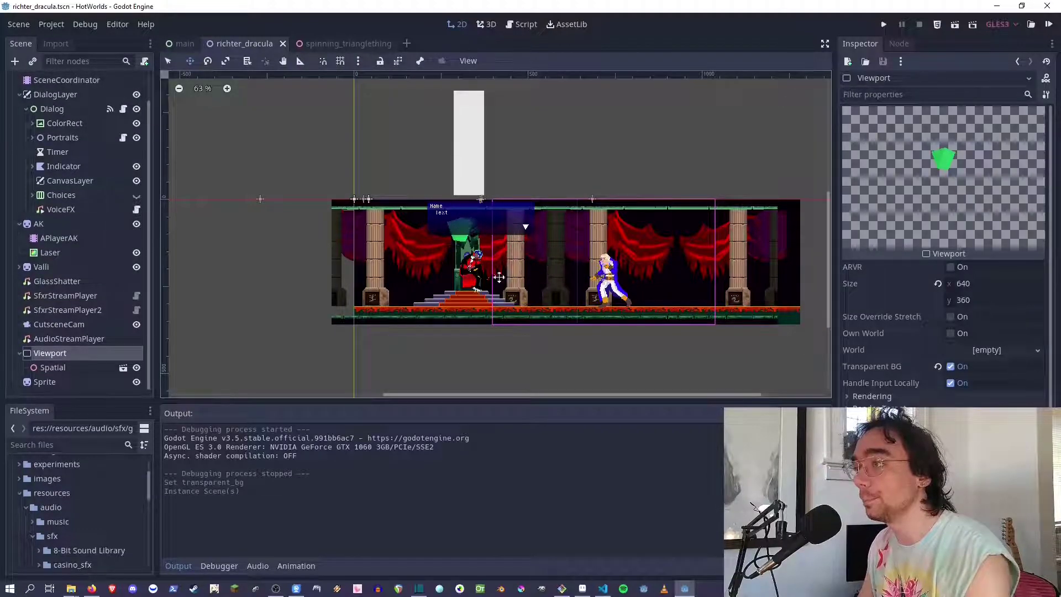
scroll(432, 241, up, 7)
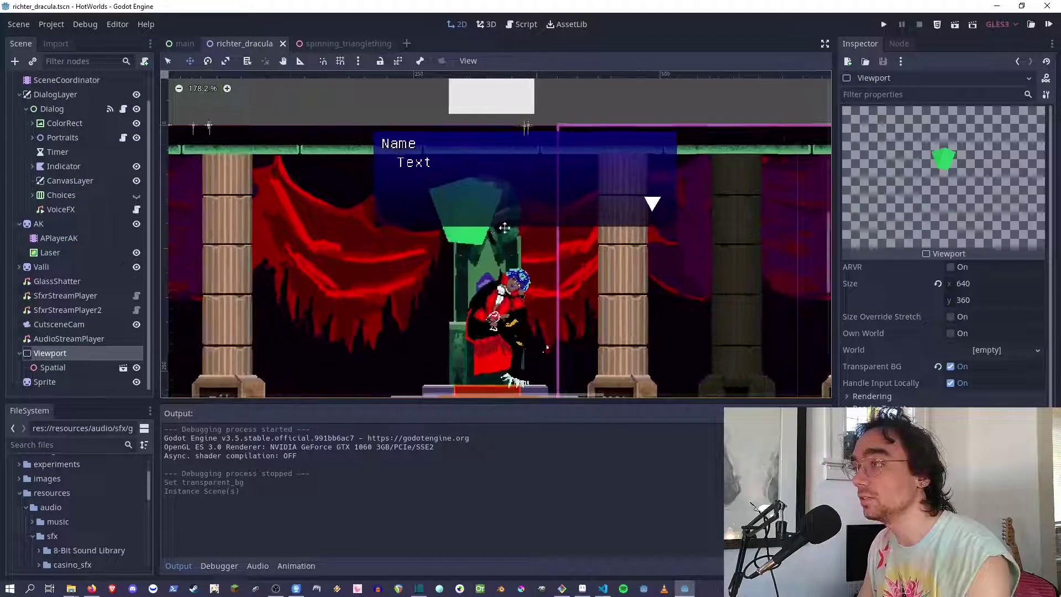
scroll(471, 233, down, 6)
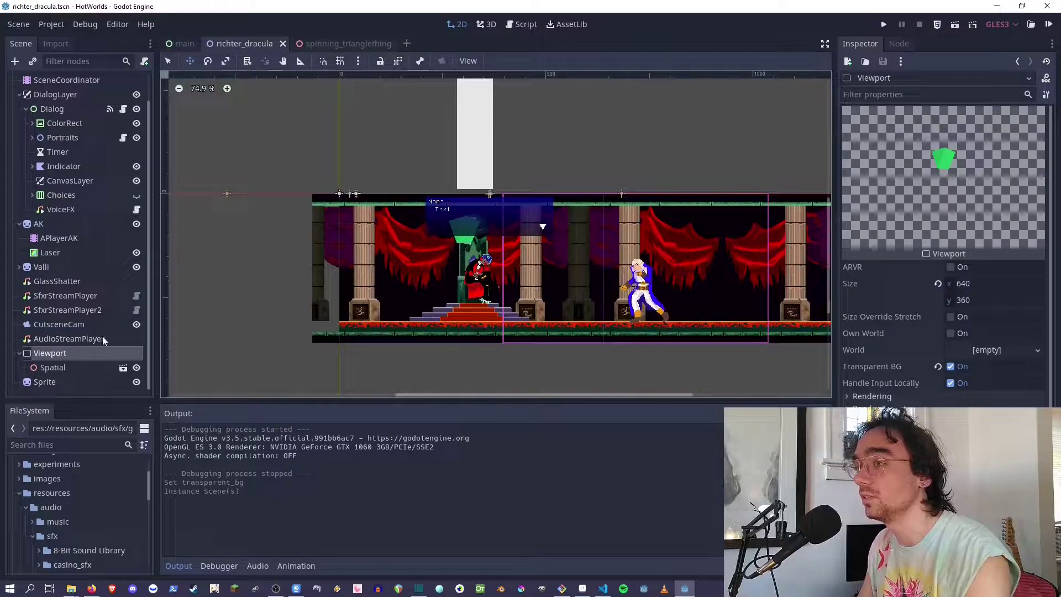
- Drag the Sprite lower on the 2D canvas
click(44, 381)
scroll(486, 258, up, 1)
drag(456, 268, 456, 313)
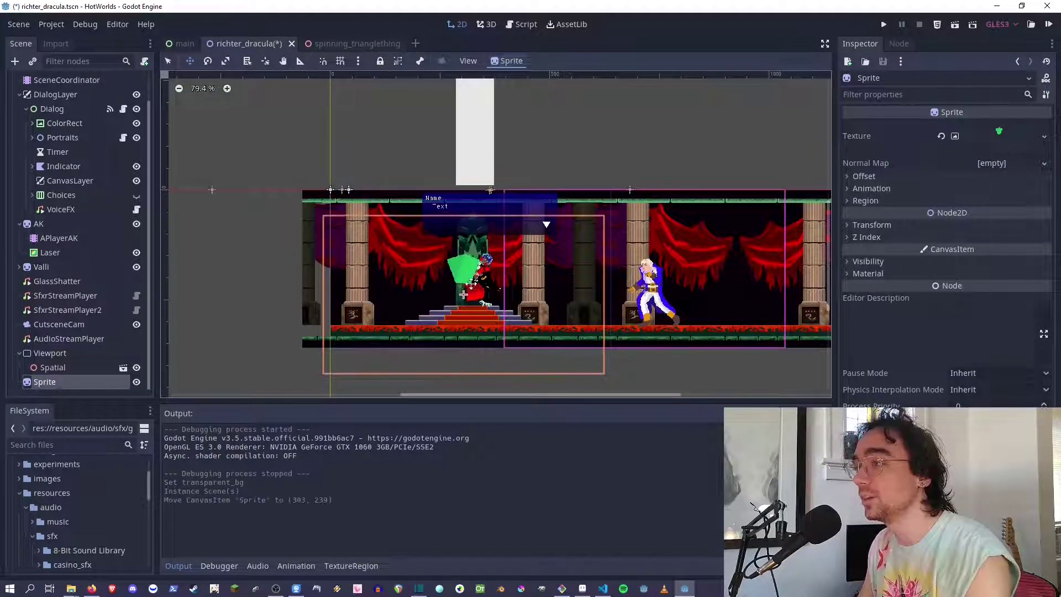
click(82, 368)
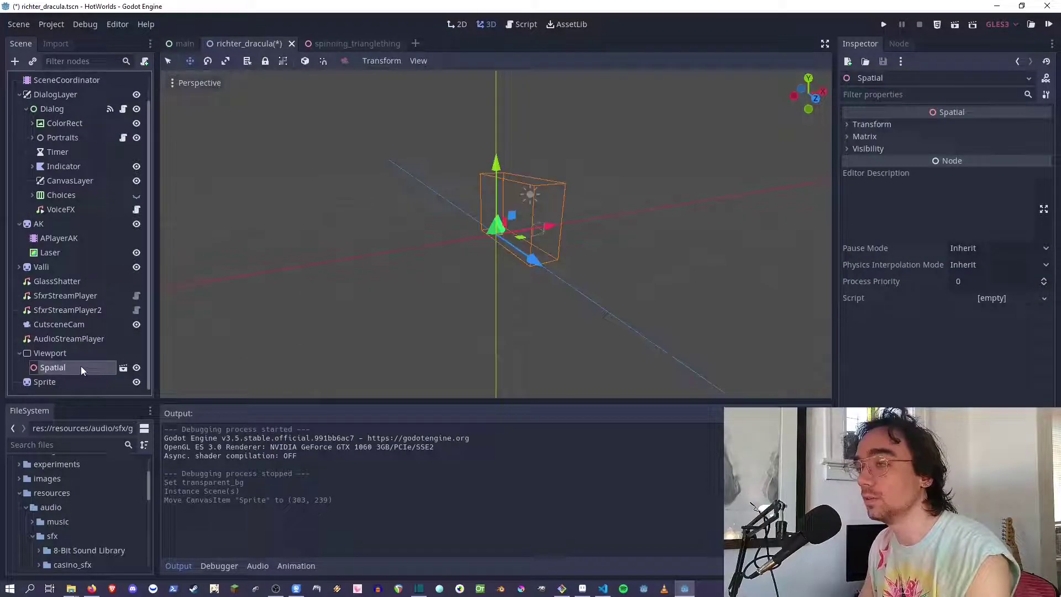
- Save, then play the spincube animation from the instanced AnimationPlayer
key(ctrl+s)
click(75, 353)
click(415, 409)
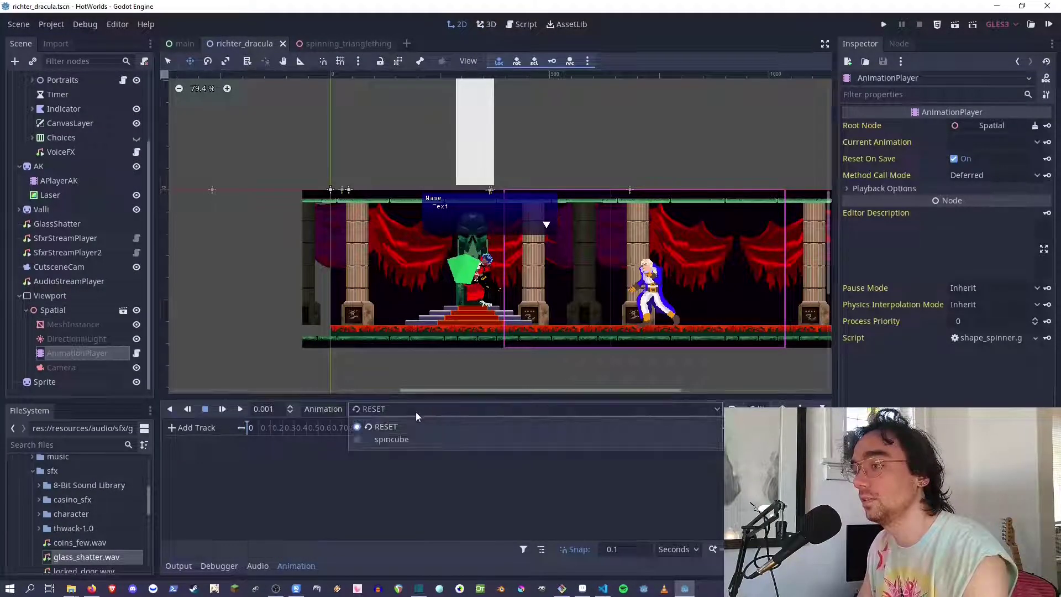
click(410, 441)
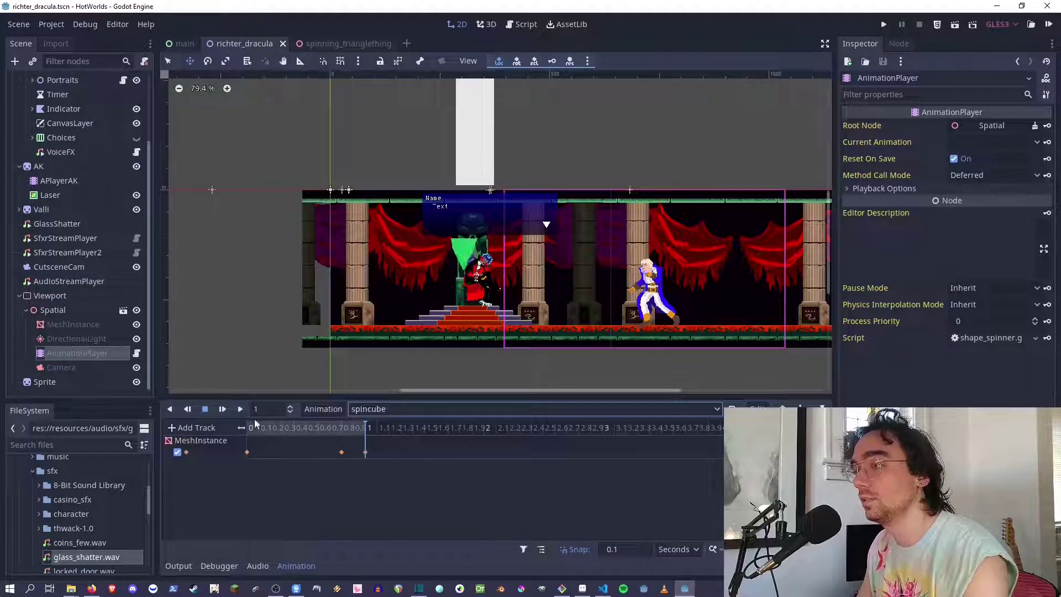
click(222, 409)
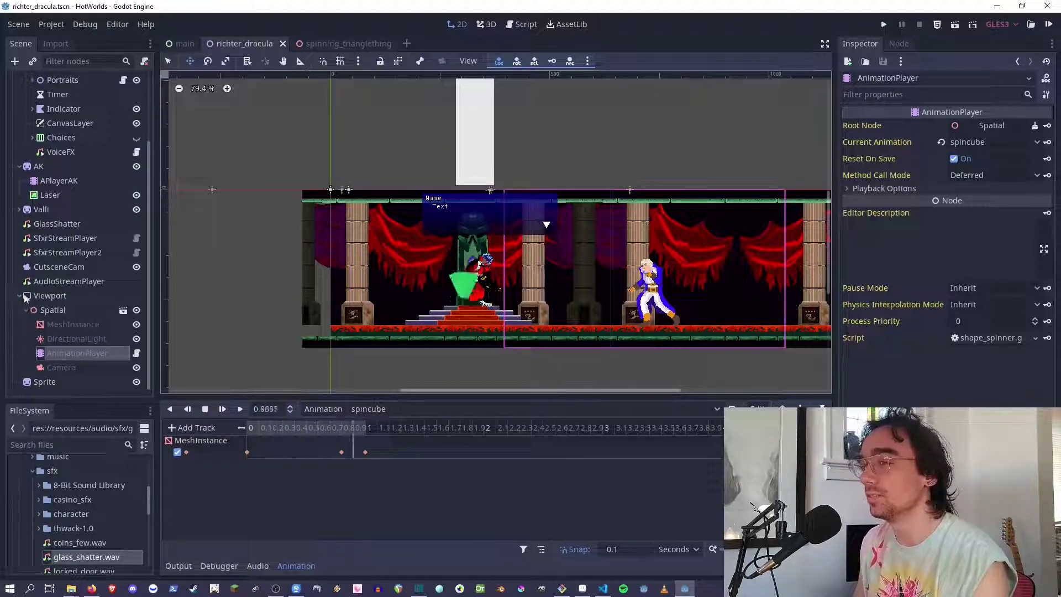
- Lower the Viewport's Camera about 3.8 units and review the Viewport's Rendering settings
click(59, 368)
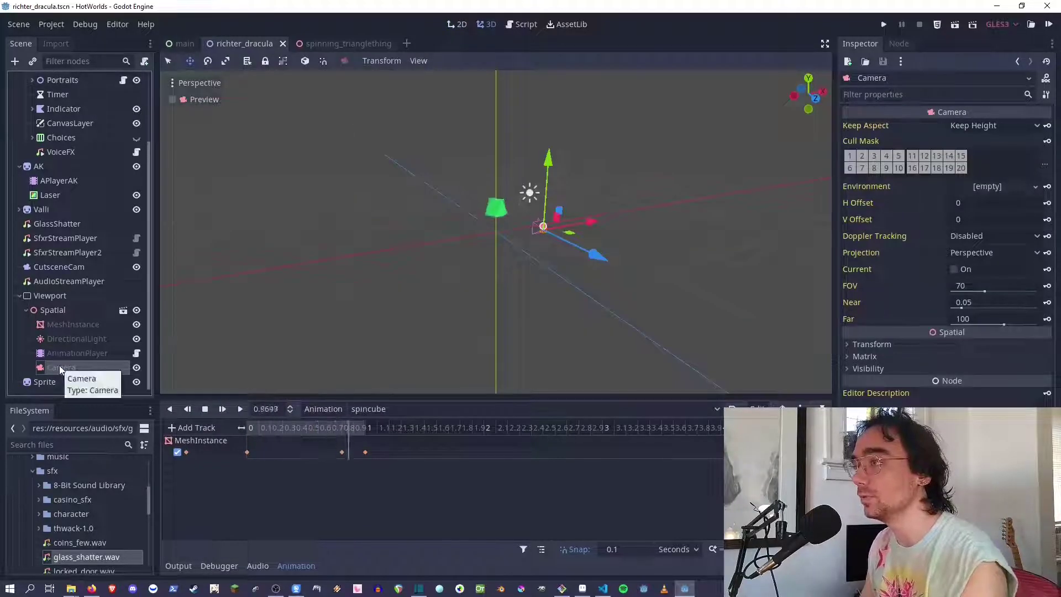
drag(548, 161, 546, 212)
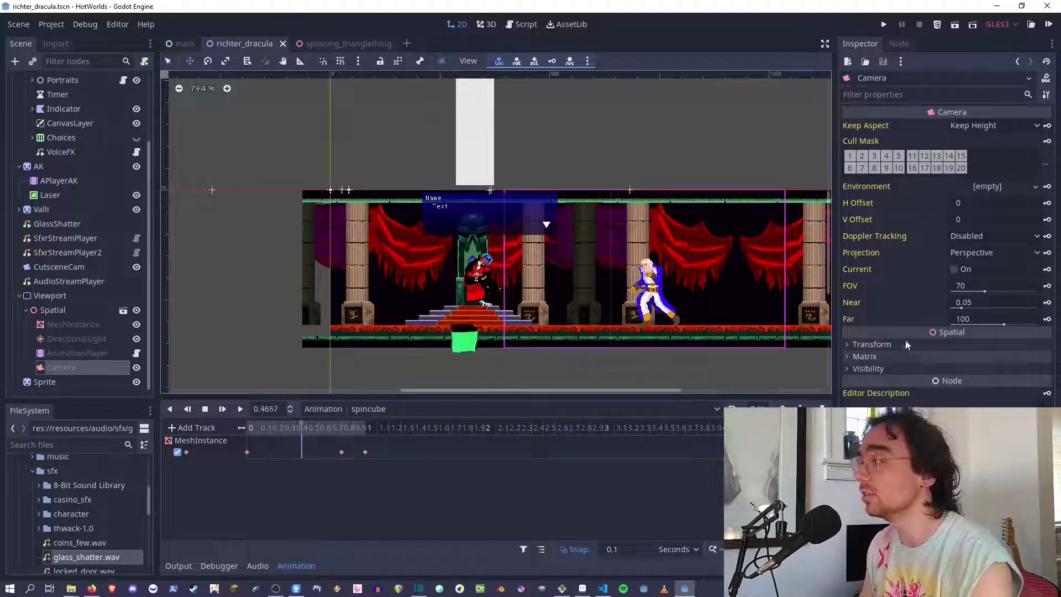
click(55, 296)
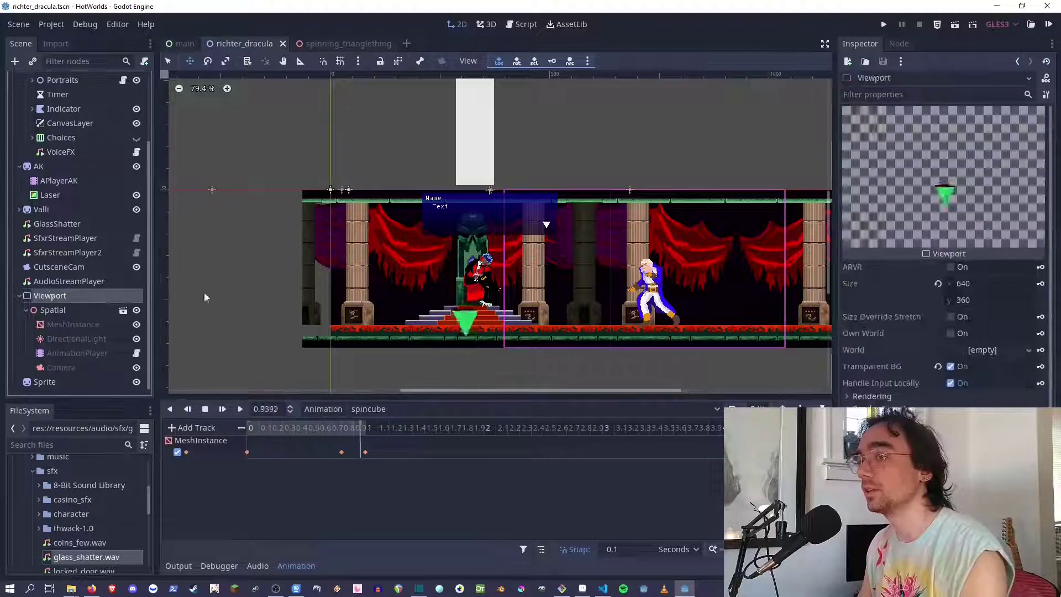
click(871, 396)
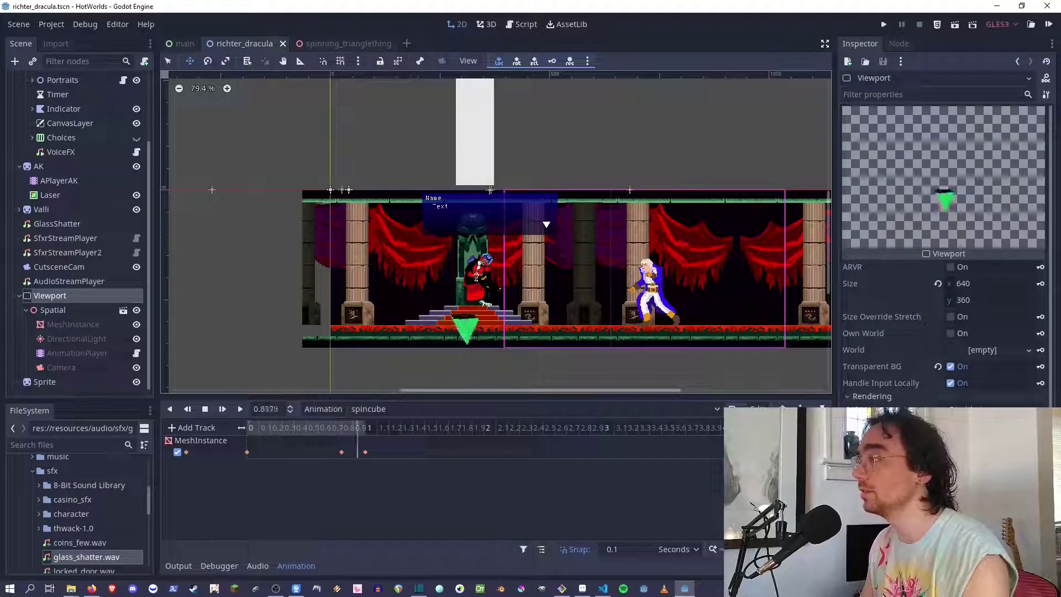
scroll(943, 249, down, 3)
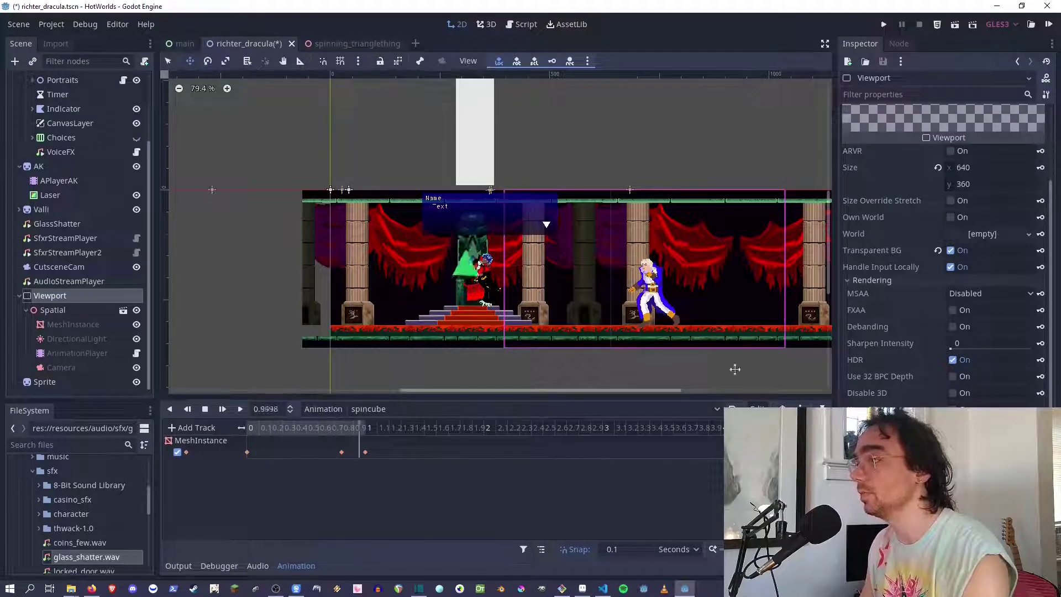
scroll(548, 246, up, 3)
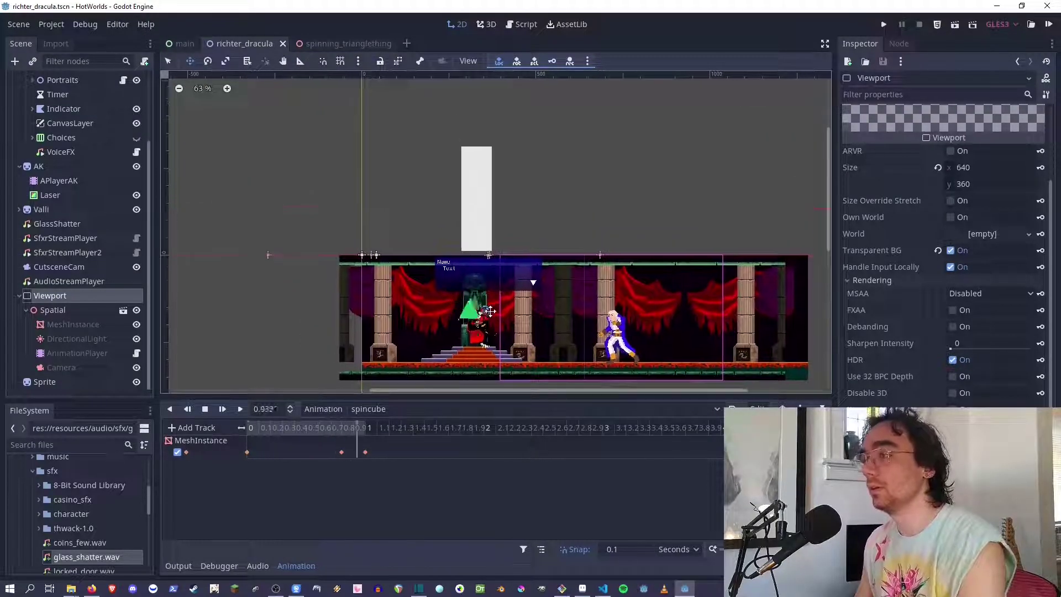
scroll(482, 294, up, 2)
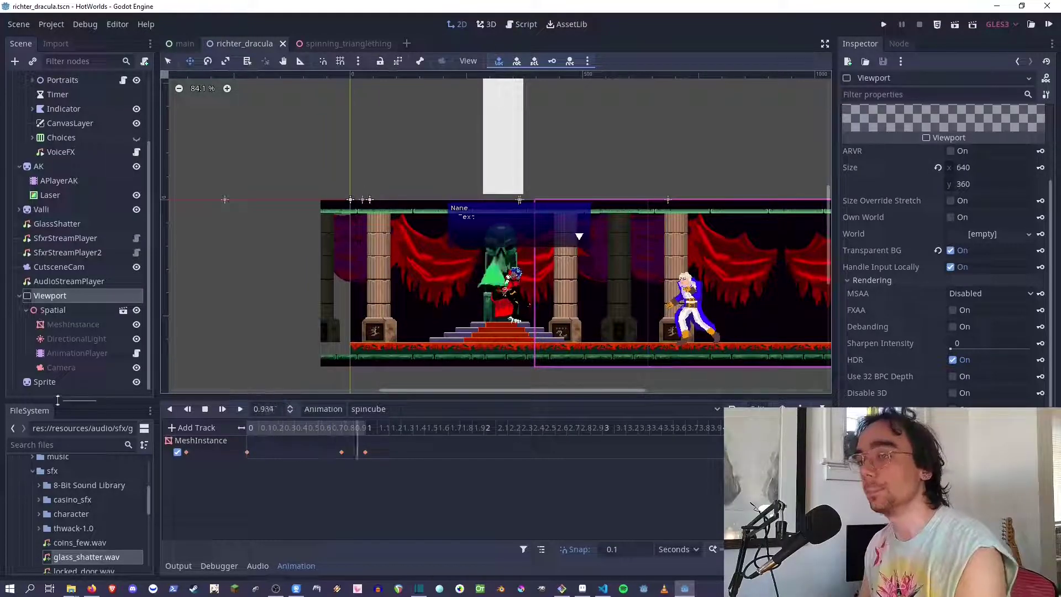
- Place the Sprite over the throne, then run the scene with F6 to confirm the green prism during Valli's line
click(46, 381)
click(60, 367)
click(44, 381)
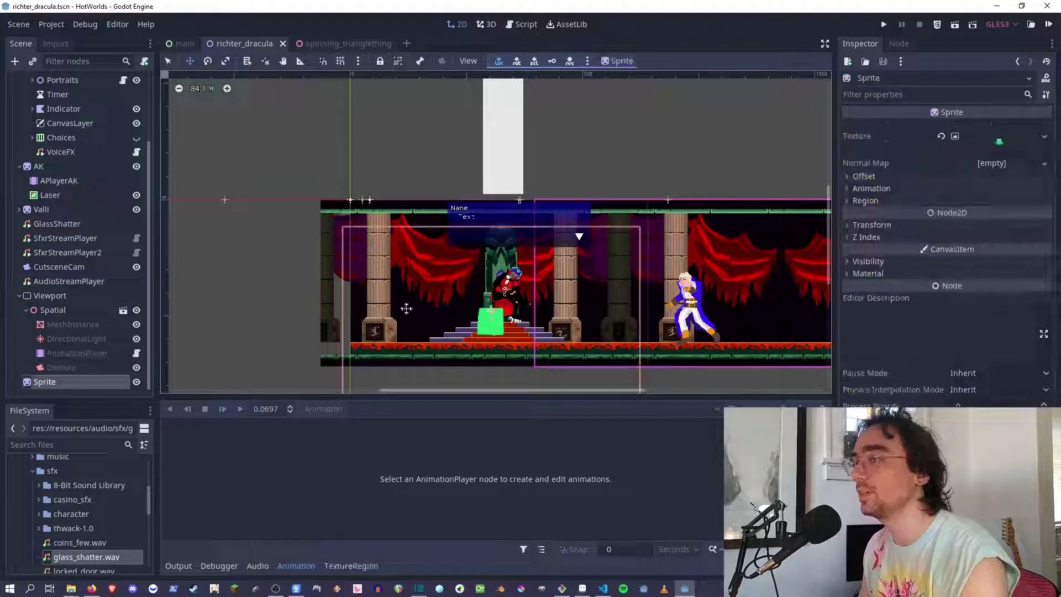
drag(540, 375, 580, 351)
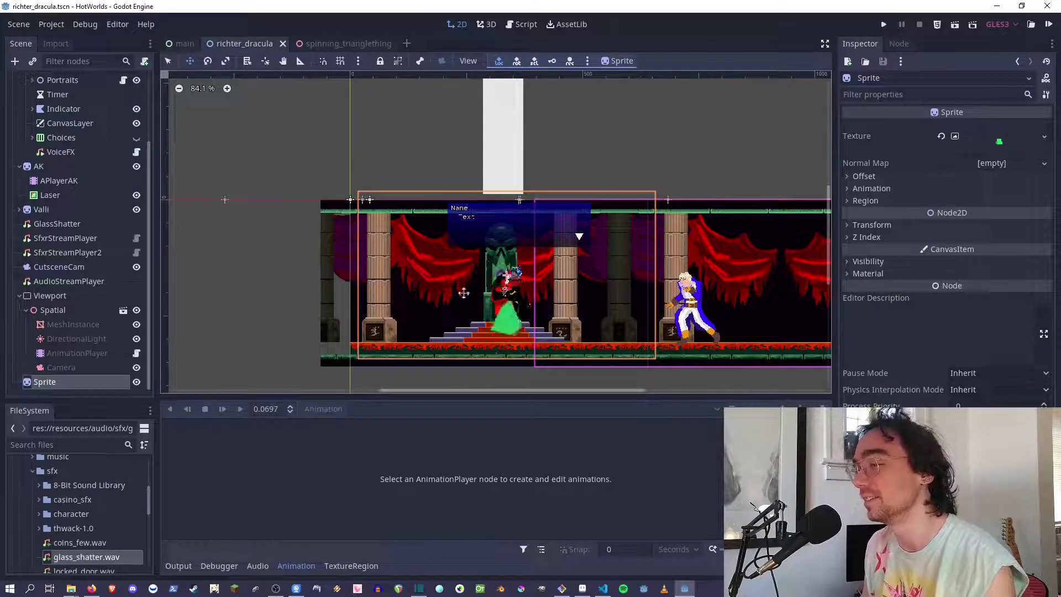
key(F6)
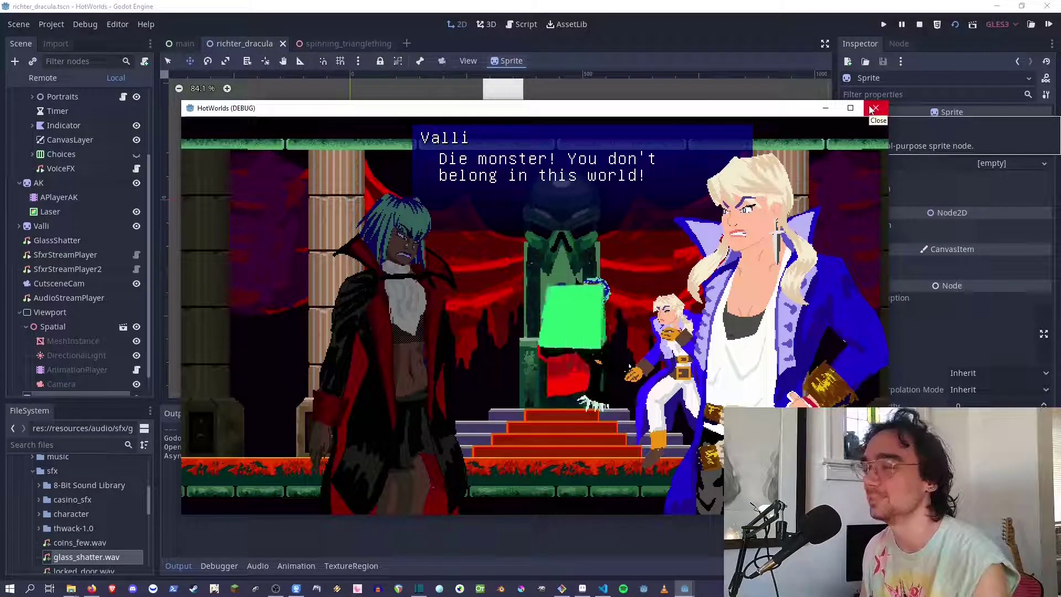
click(873, 108)
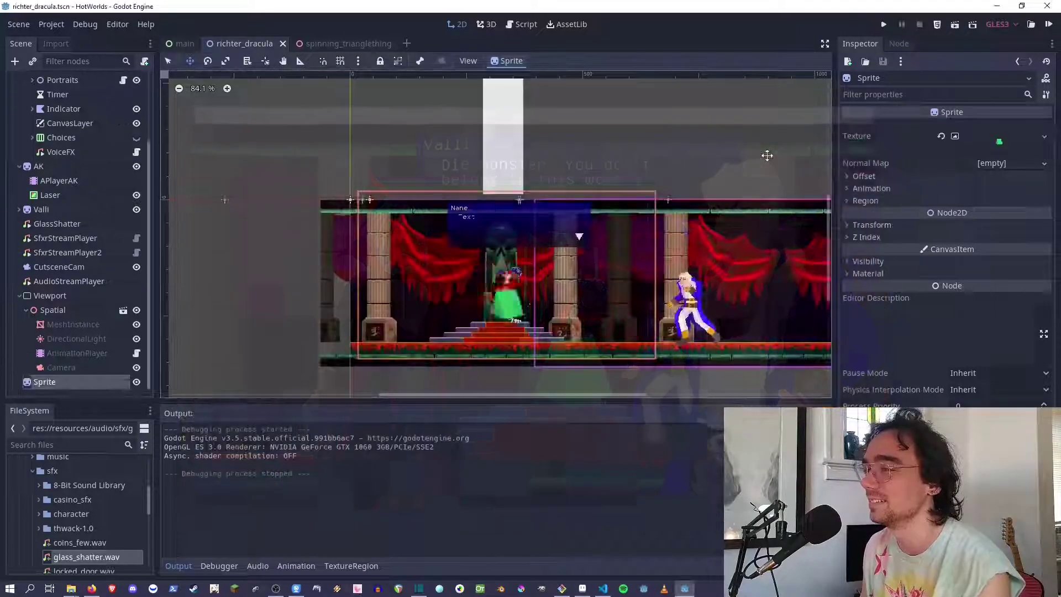